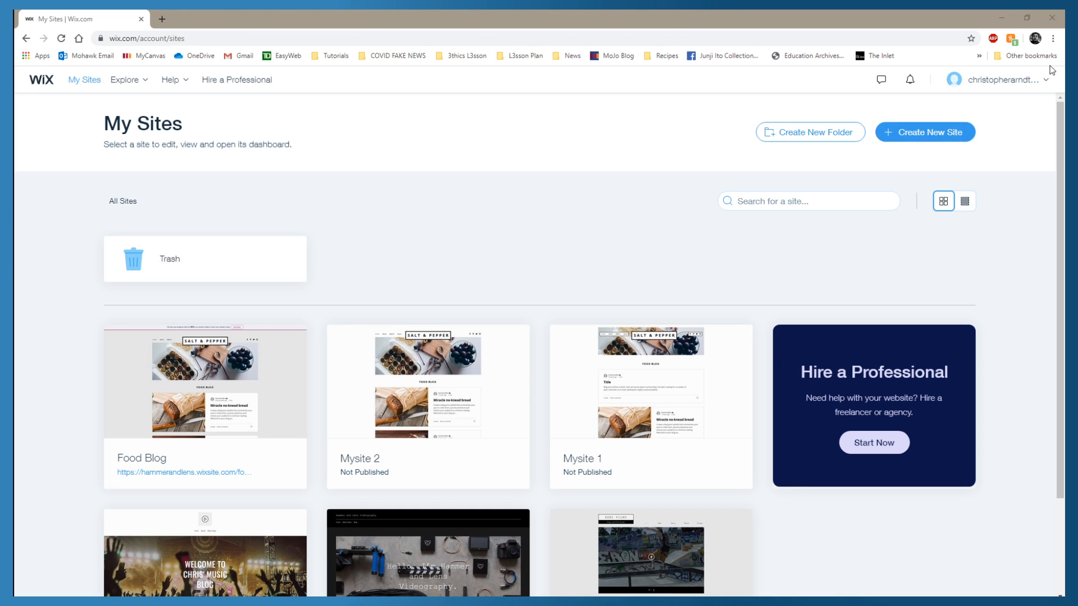
pyautogui.click(1047, 85)
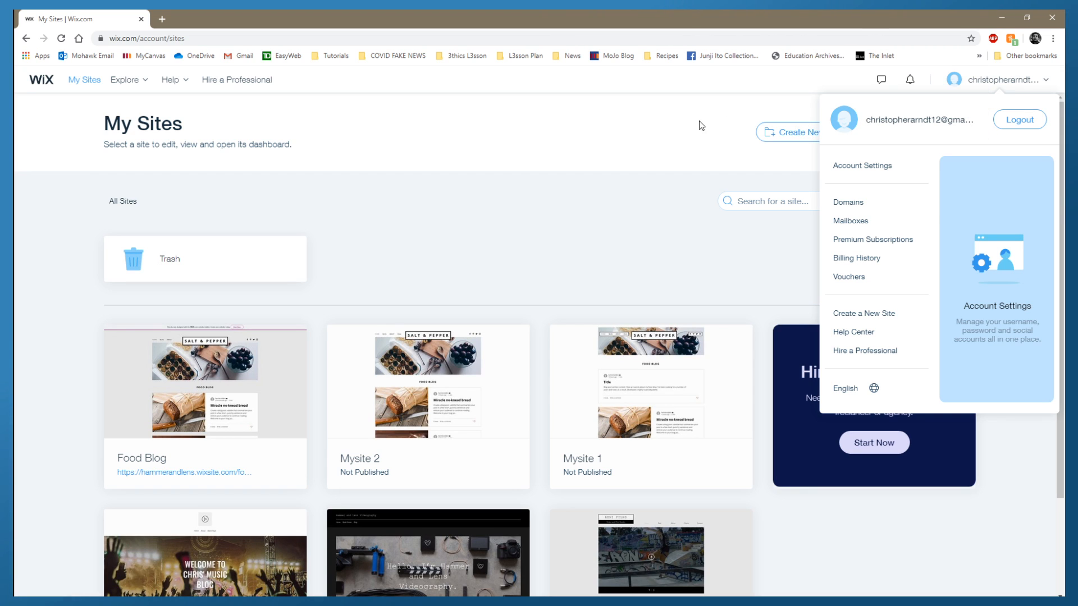
pyautogui.click(653, 138)
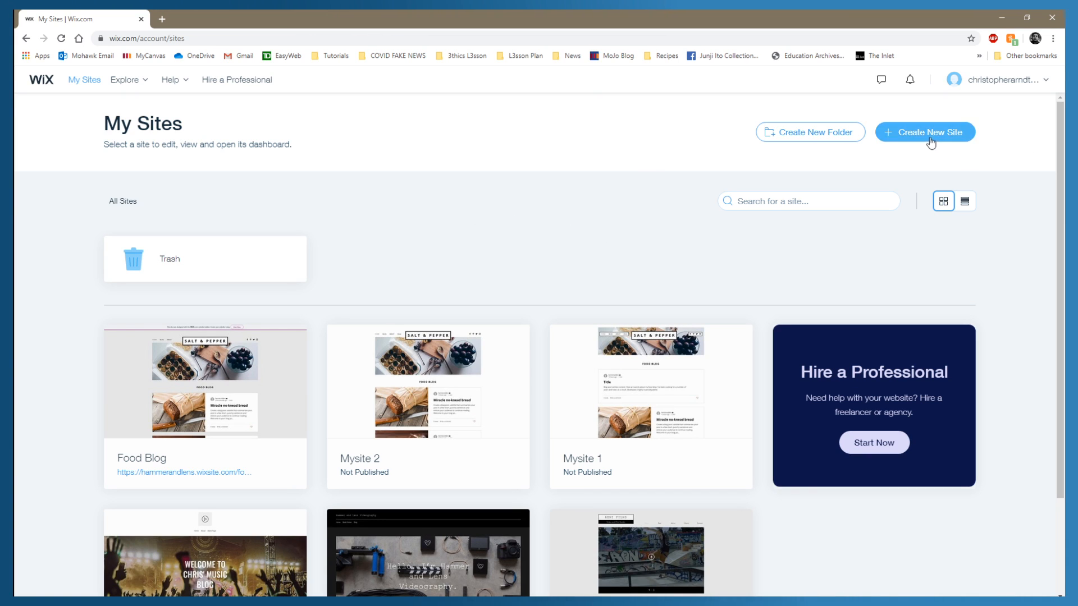
# Start a new site of the Blog type and choose to build it from a template.
pyautogui.click(914, 132)
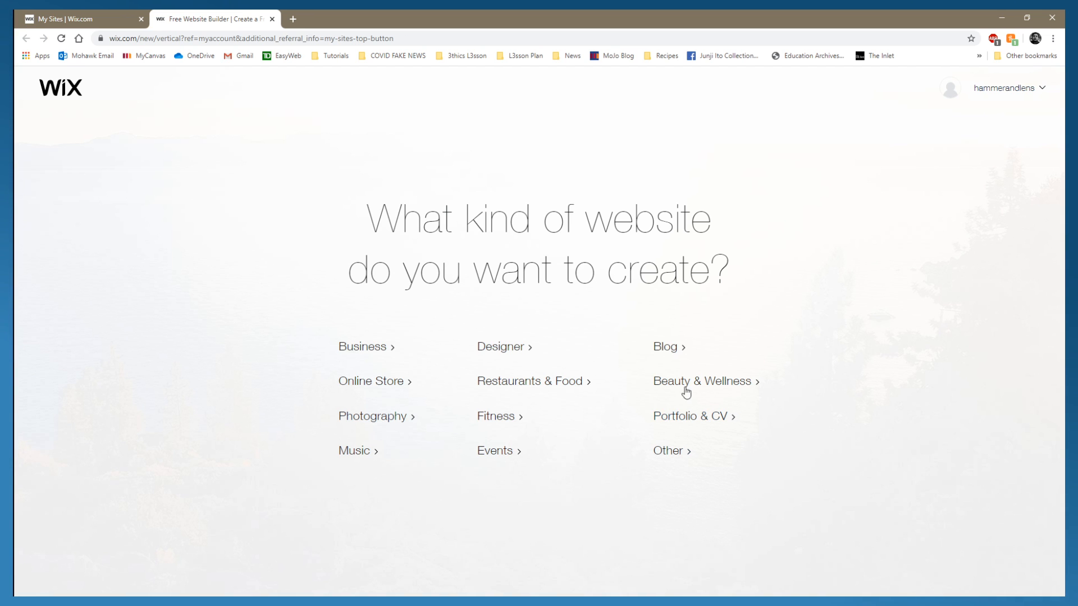
pyautogui.click(667, 349)
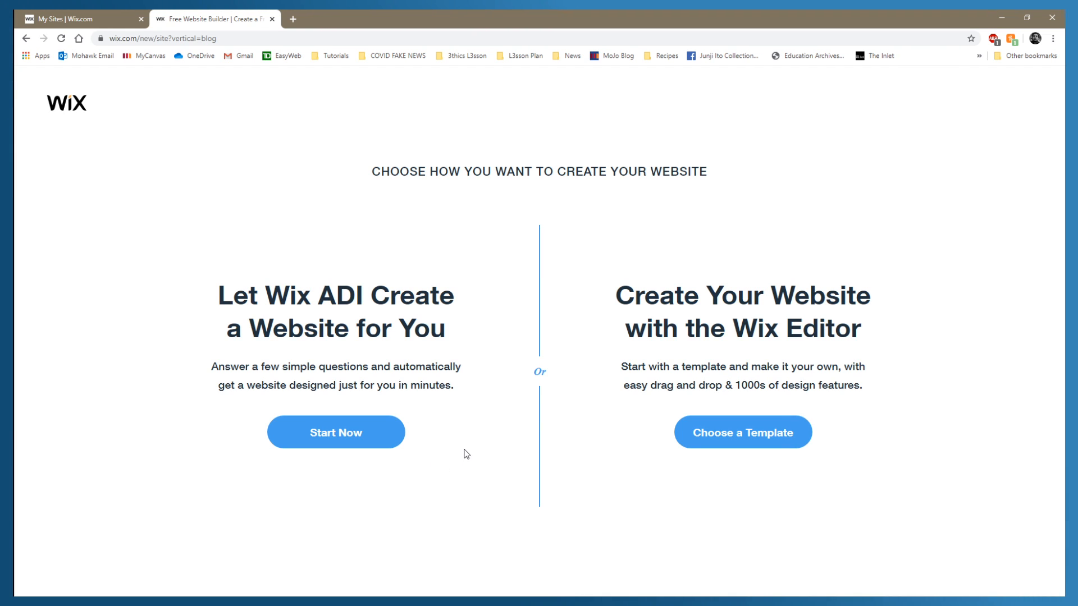
pyautogui.click(711, 436)
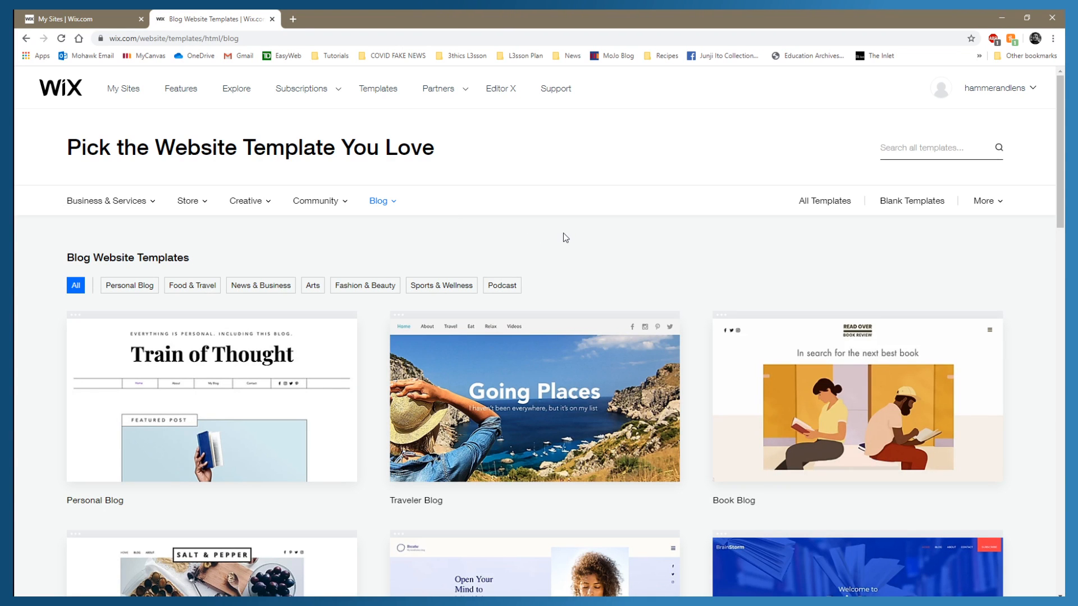
# Filter the blog templates to the Food & Travel category and browse the designs on offer.
pyautogui.scroll(-1, 669, 219)
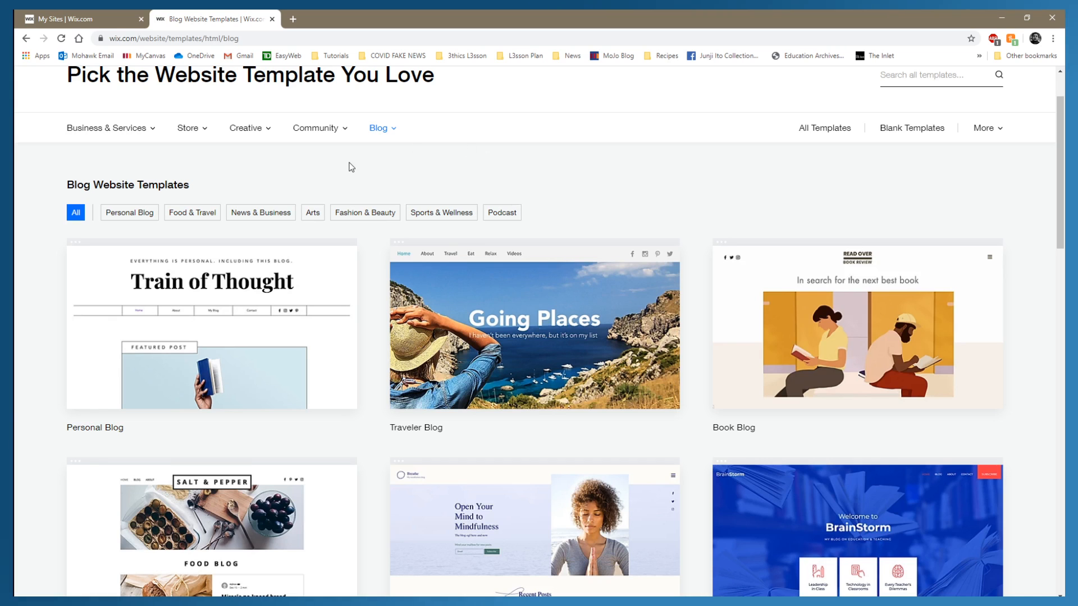
pyautogui.click(186, 217)
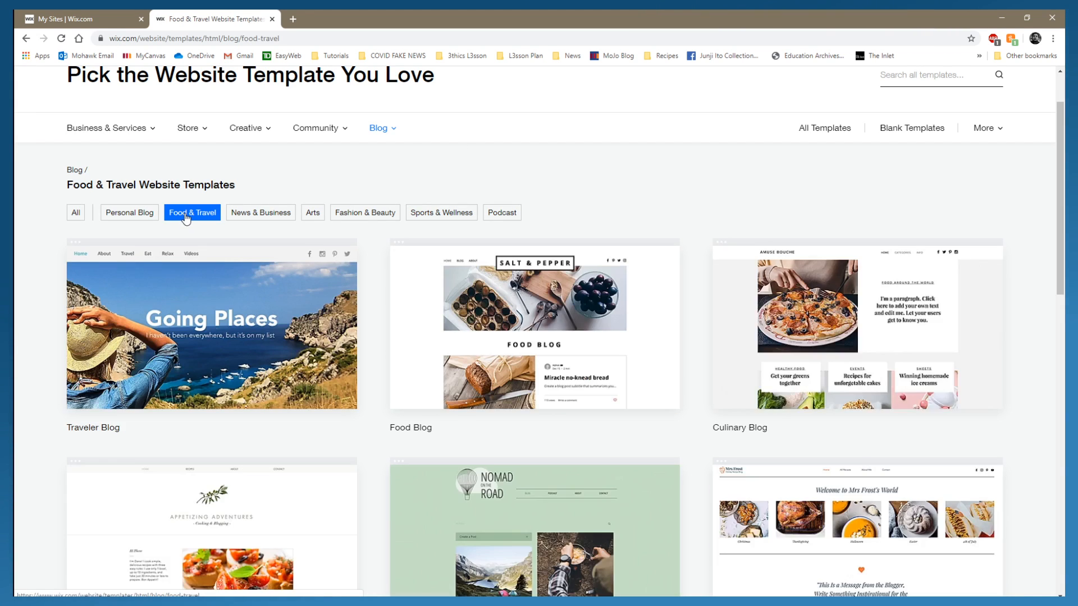
pyautogui.scroll(-5, 681, 248)
pyautogui.scroll(-7, 681, 248)
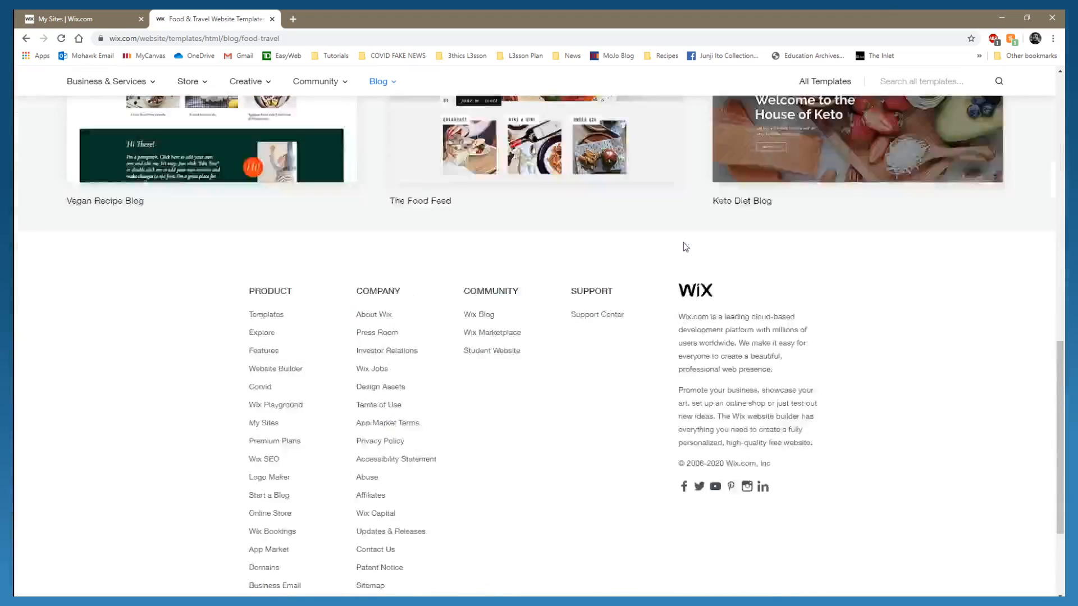
pyautogui.scroll(12, 683, 244)
pyautogui.scroll(2, 684, 245)
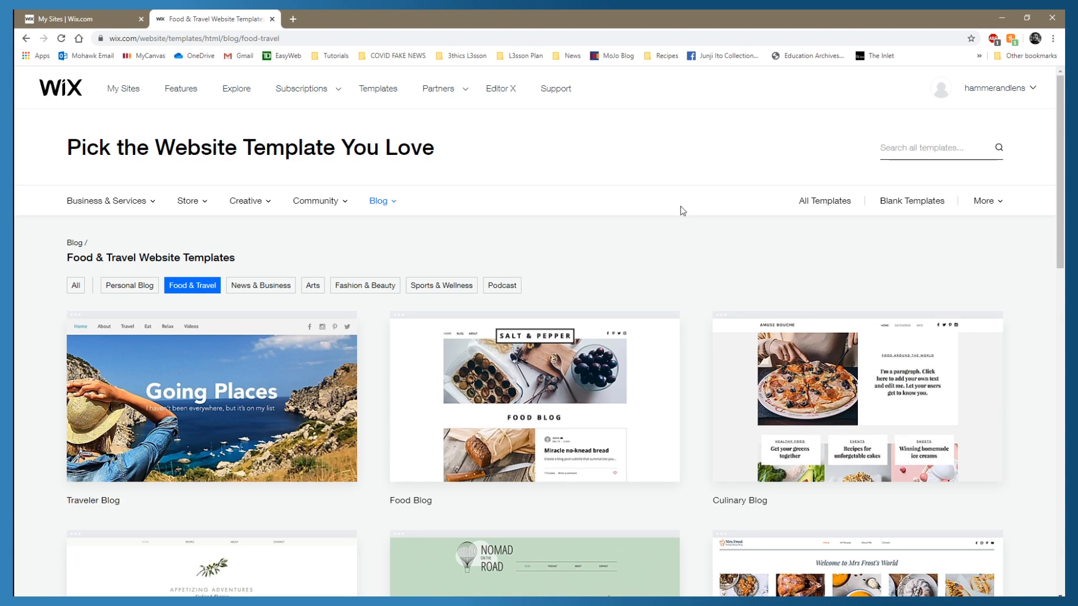
# Preview the Culinary Blog template, then close its preview and return to the template gallery.
pyautogui.scroll(-1, 680, 207)
pyautogui.moveTo(580, 270)
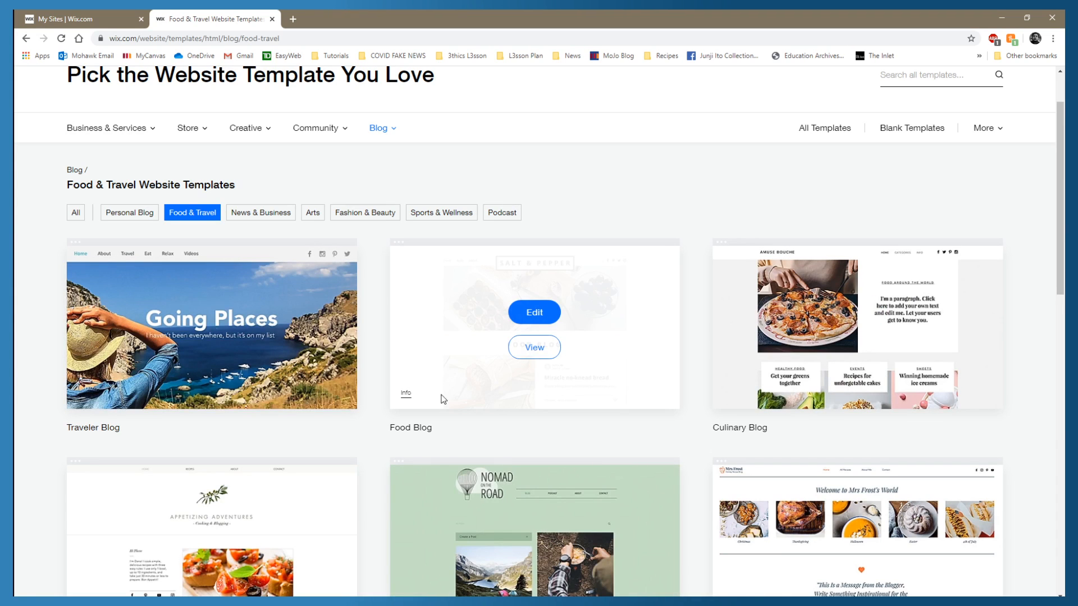
pyautogui.moveTo(531, 337)
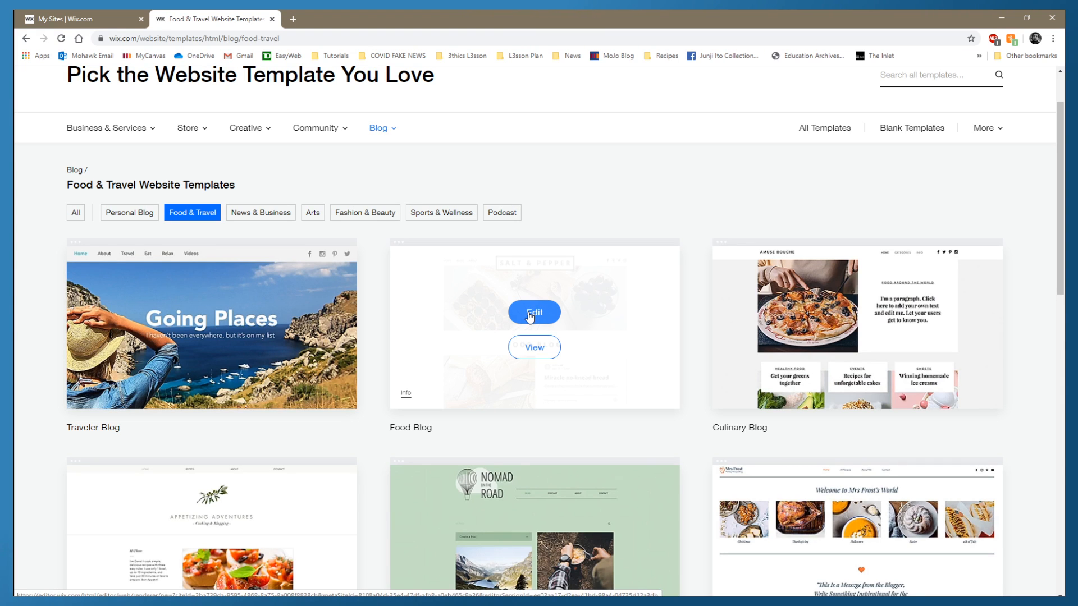
pyautogui.moveTo(857, 320)
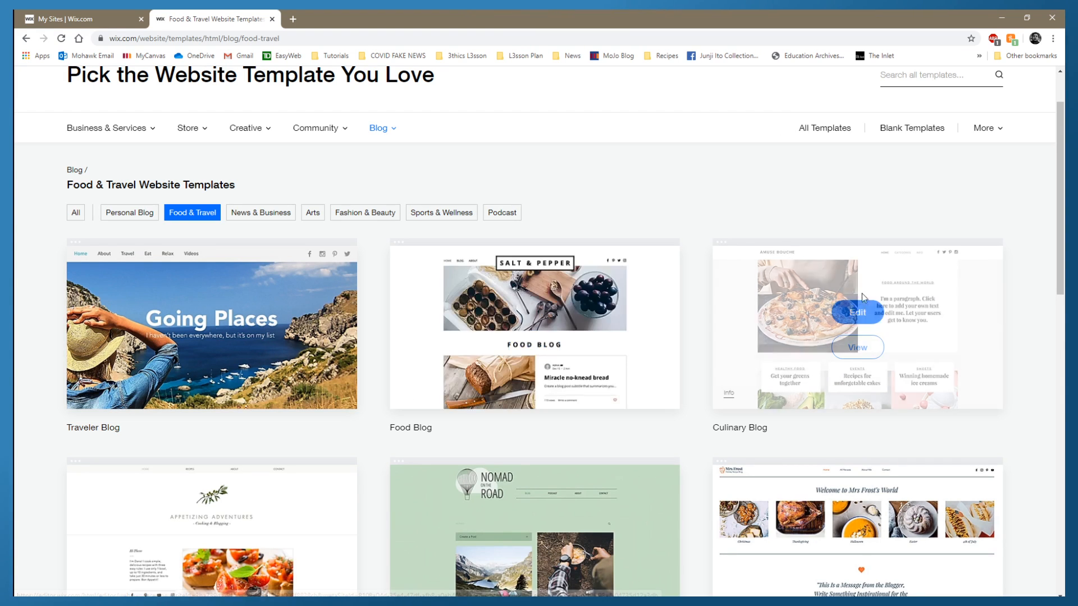
pyautogui.click(855, 348)
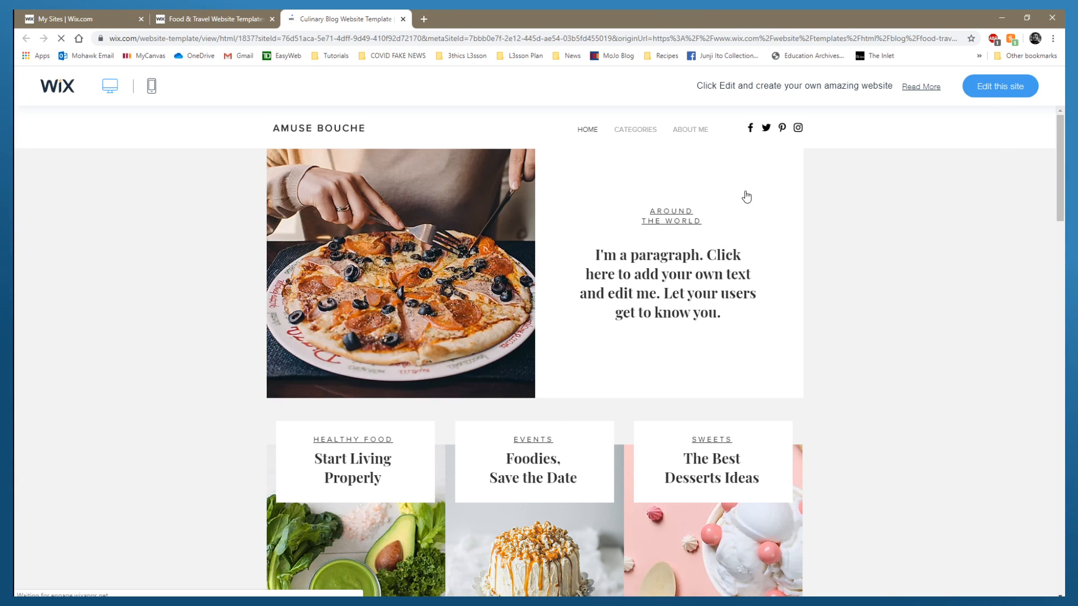
pyautogui.click(403, 20)
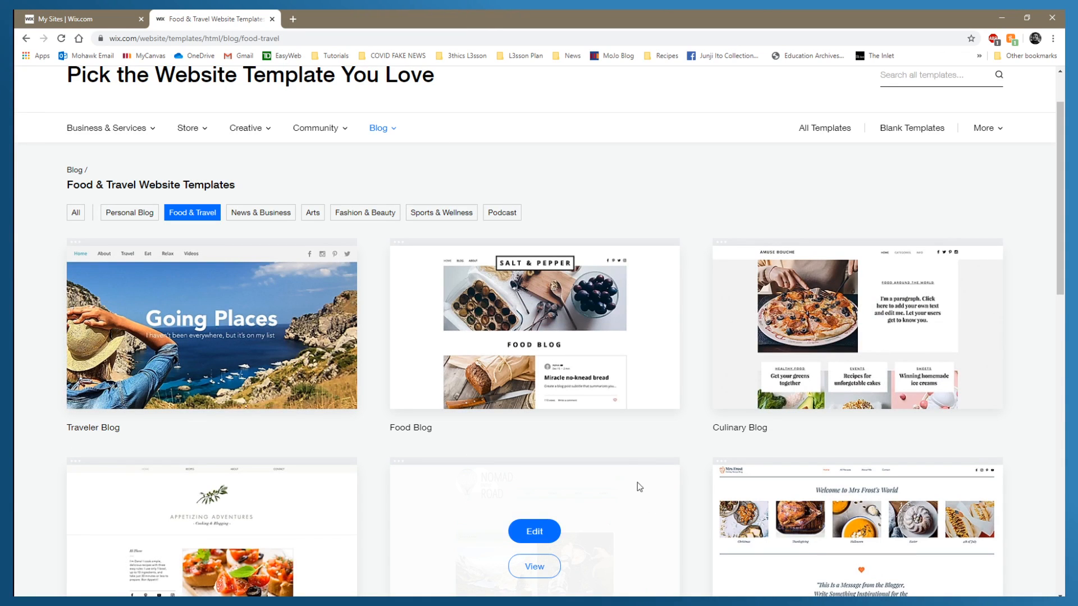
# Open the Food Blog template for editing.
pyautogui.moveTo(562, 300)
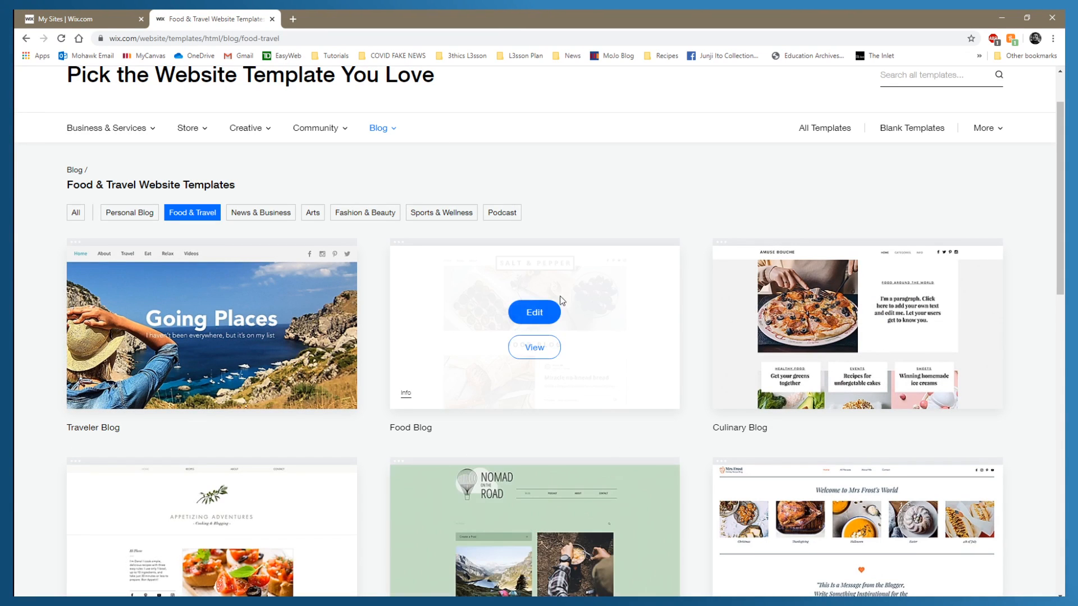
pyautogui.click(536, 312)
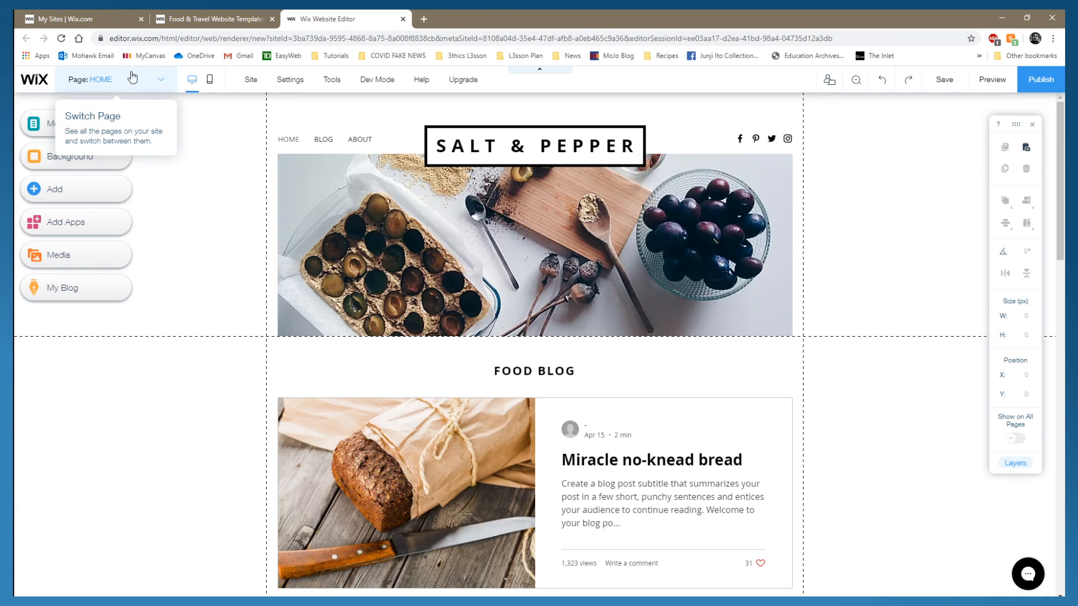
# Examine the site's page list and the editor's site, settings, tools, help and upgrade options.
pyautogui.click(160, 84)
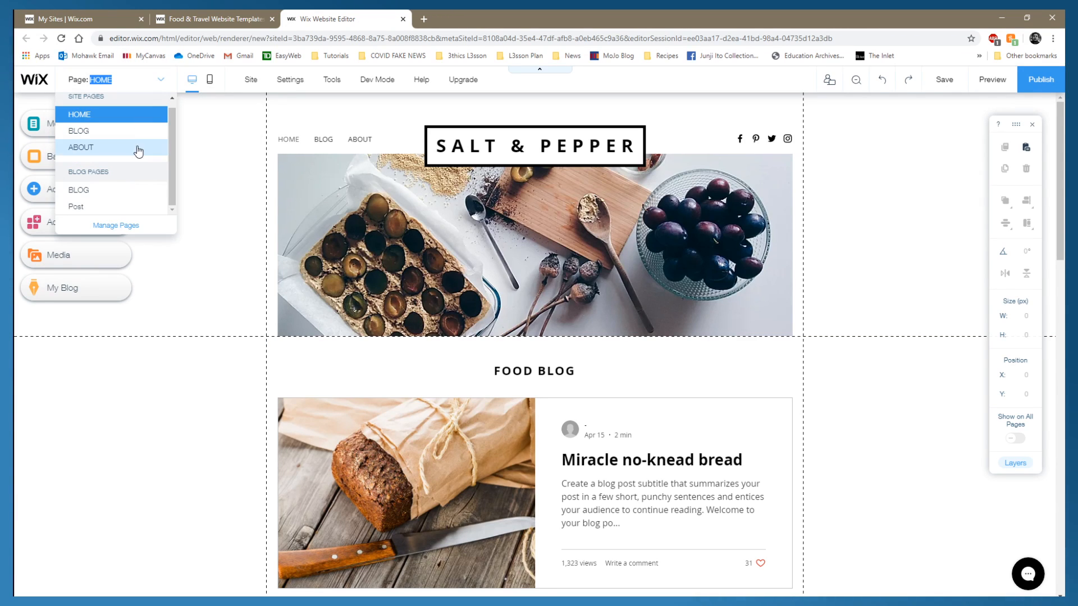
pyautogui.scroll(1, 128, 176)
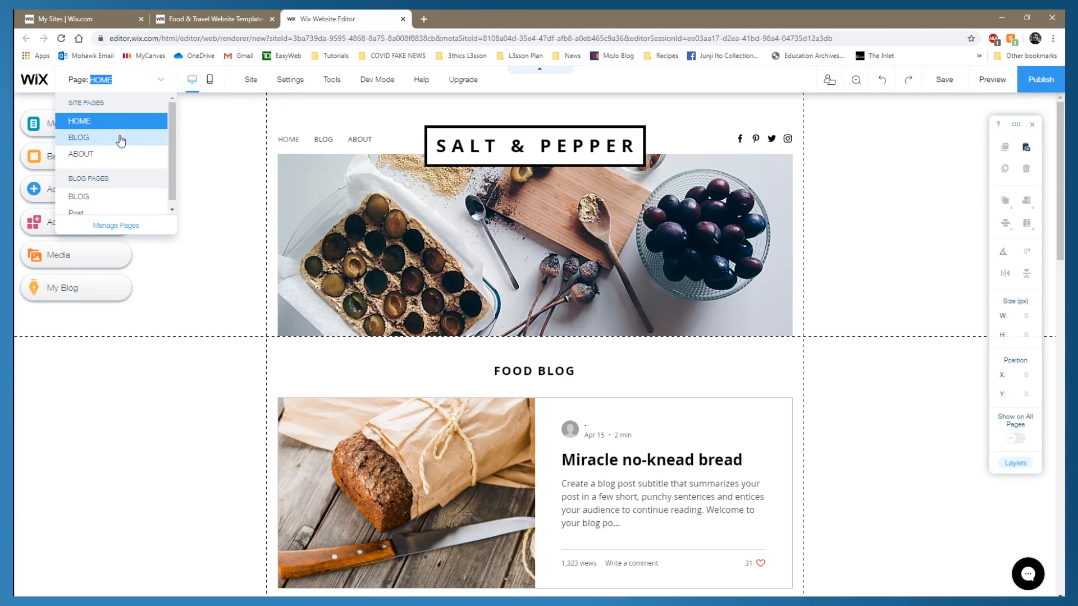
pyautogui.click(207, 116)
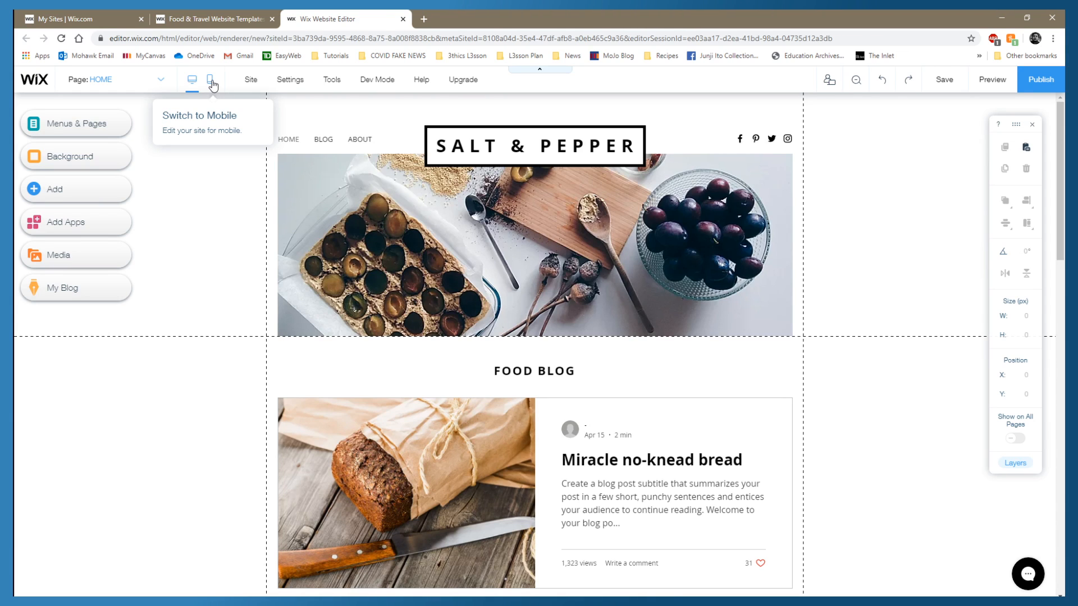
pyautogui.moveTo(251, 85)
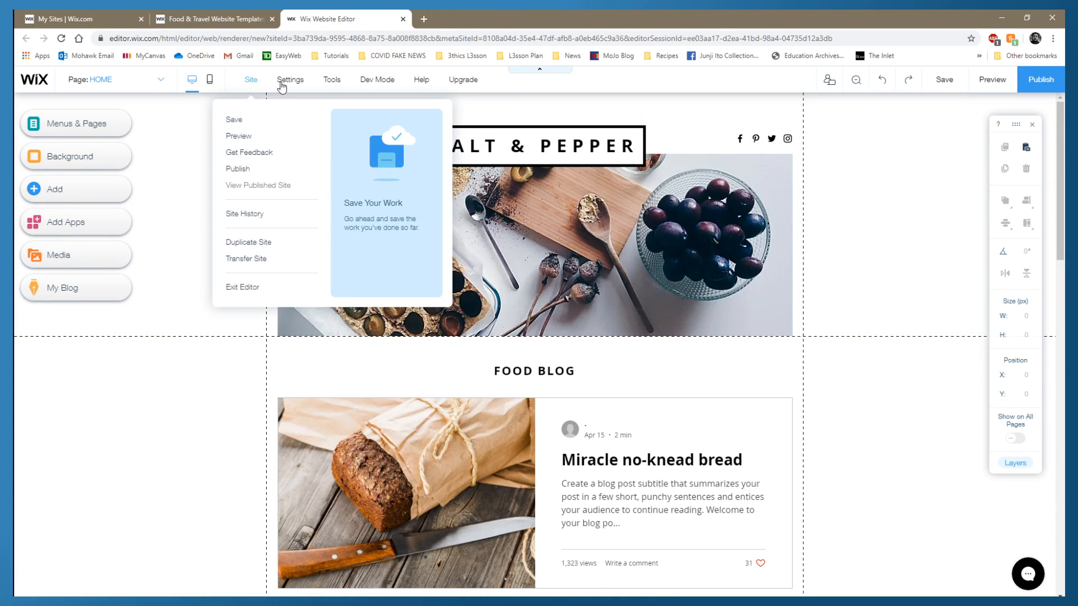
pyautogui.moveTo(291, 87)
pyautogui.moveTo(325, 86)
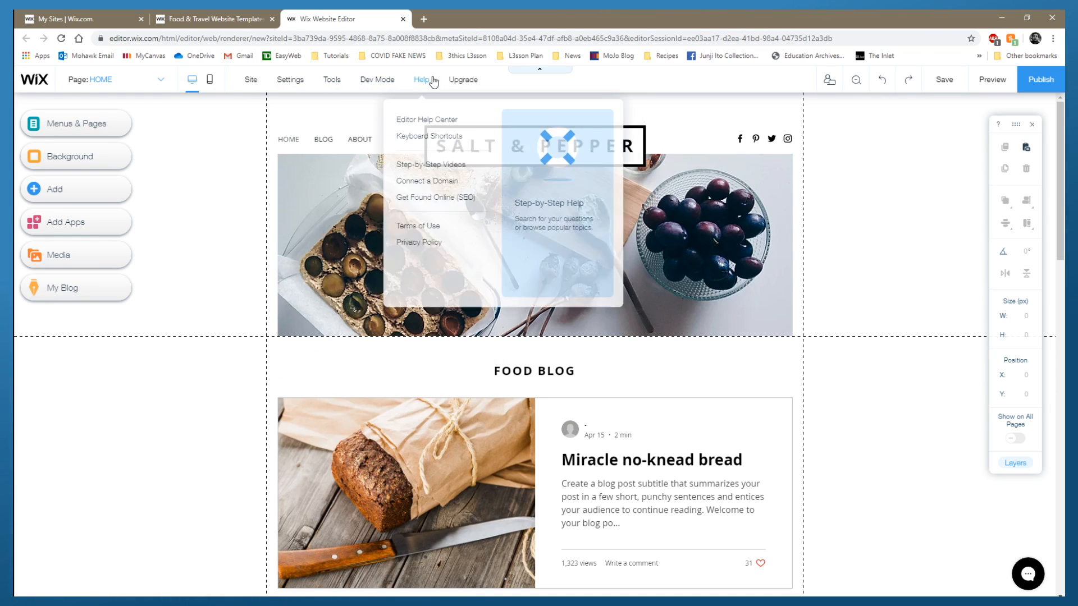
pyautogui.moveTo(466, 81)
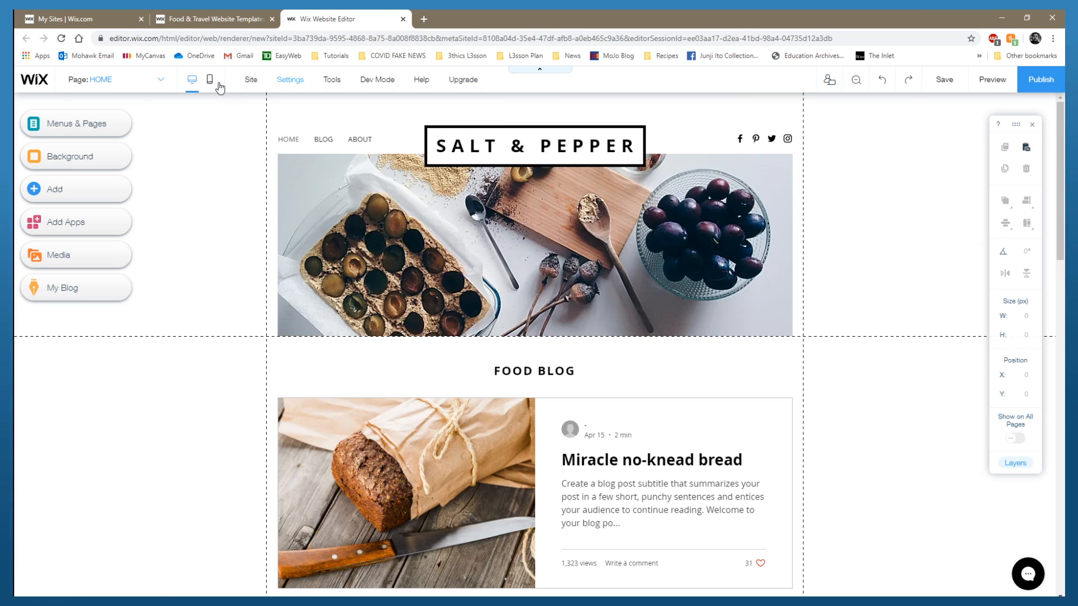
pyautogui.click(488, 126)
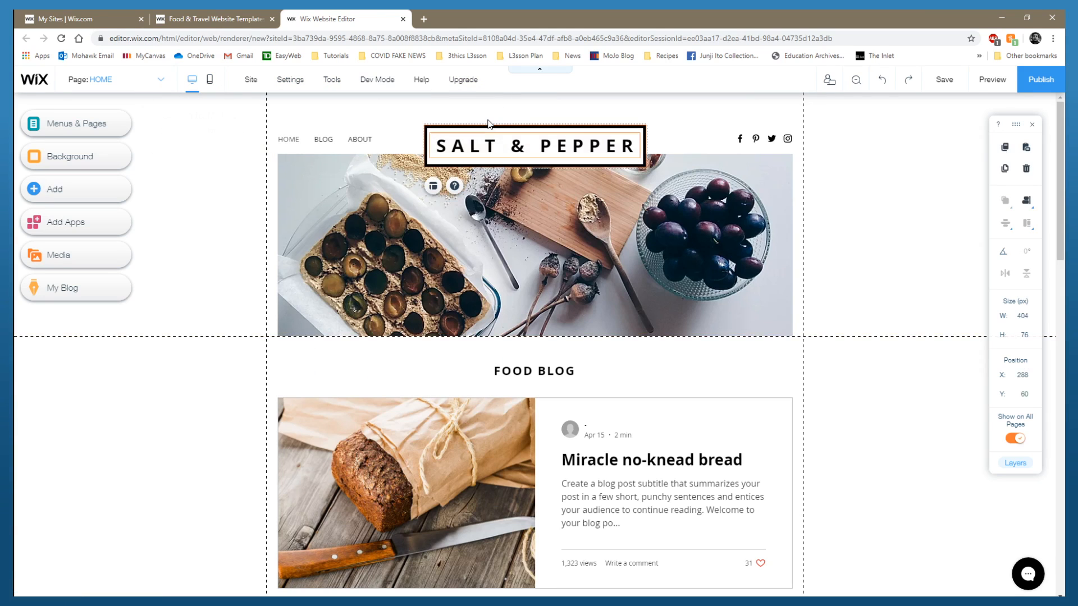
pyautogui.click(253, 165)
pyautogui.moveTo(330, 81)
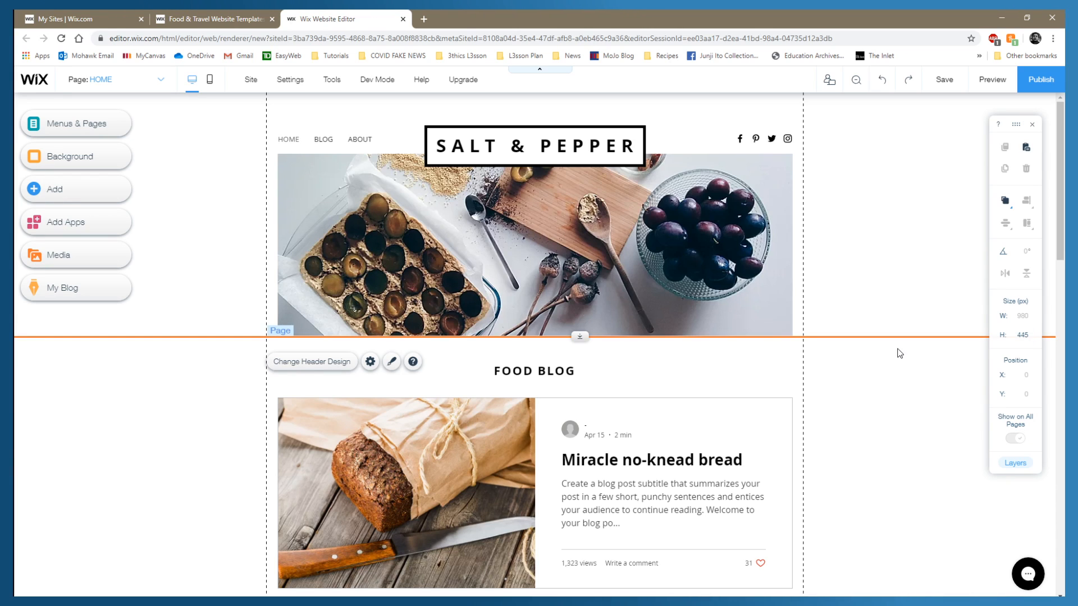
pyautogui.moveTo(826, 87)
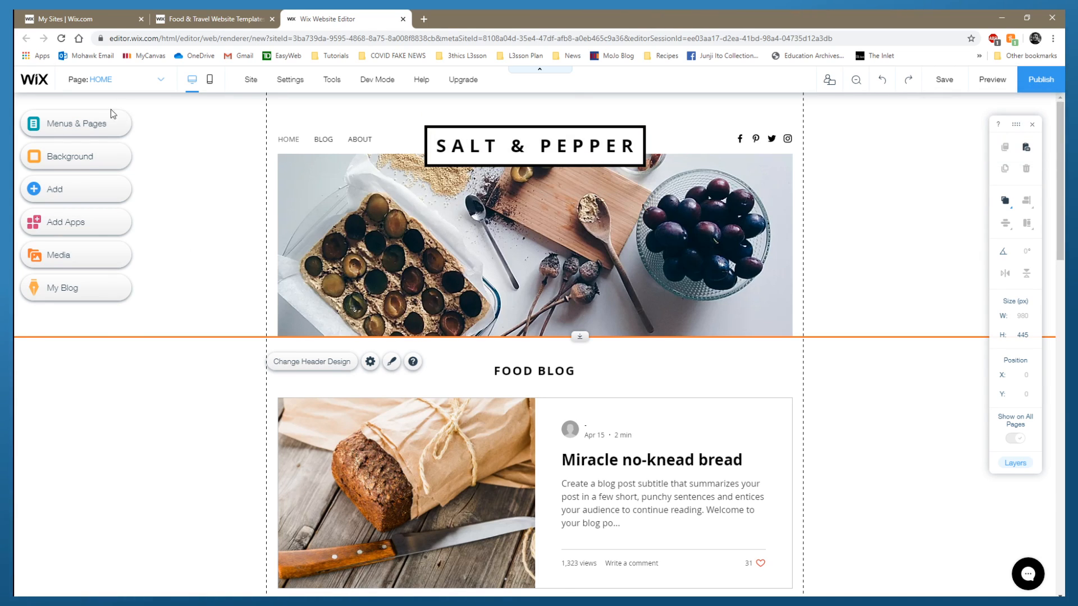
# Review the site menu pages, the blog pages and the available page transitions.
pyautogui.click(88, 126)
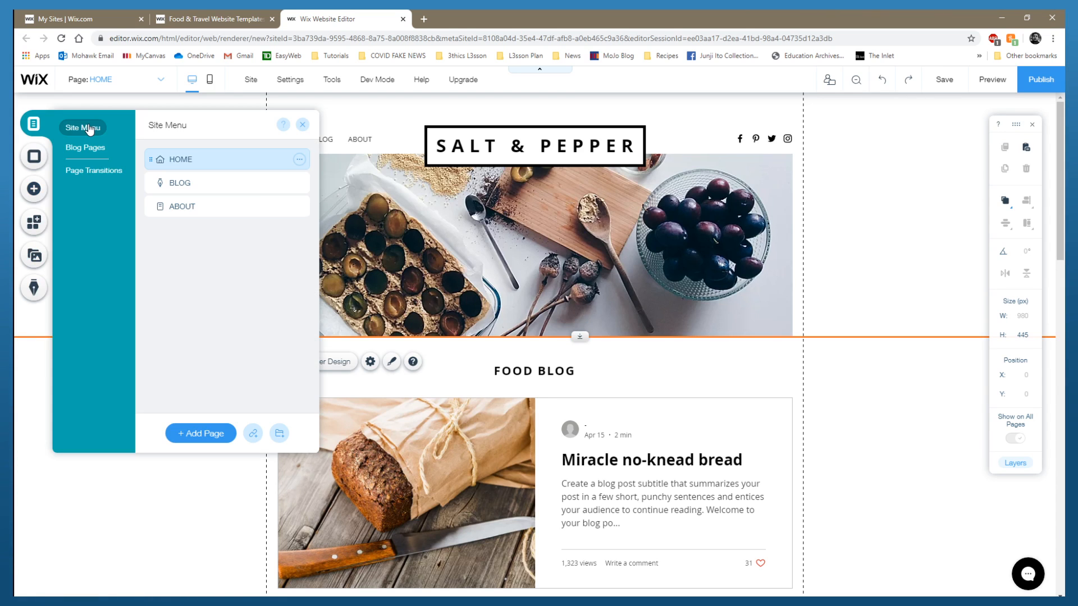
pyautogui.click(916, 178)
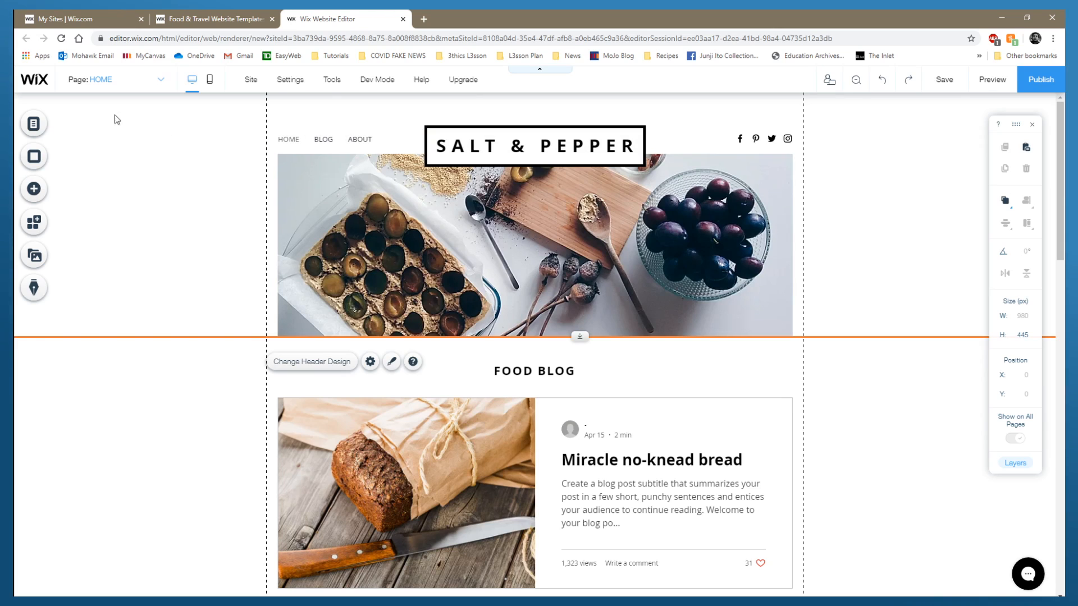
pyautogui.click(43, 122)
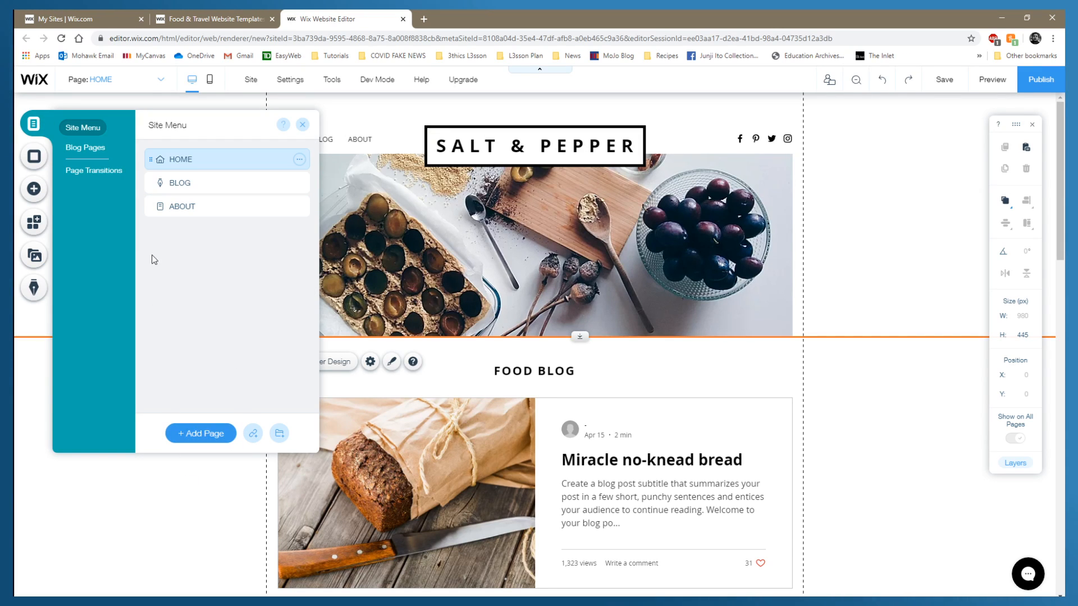
pyautogui.click(86, 148)
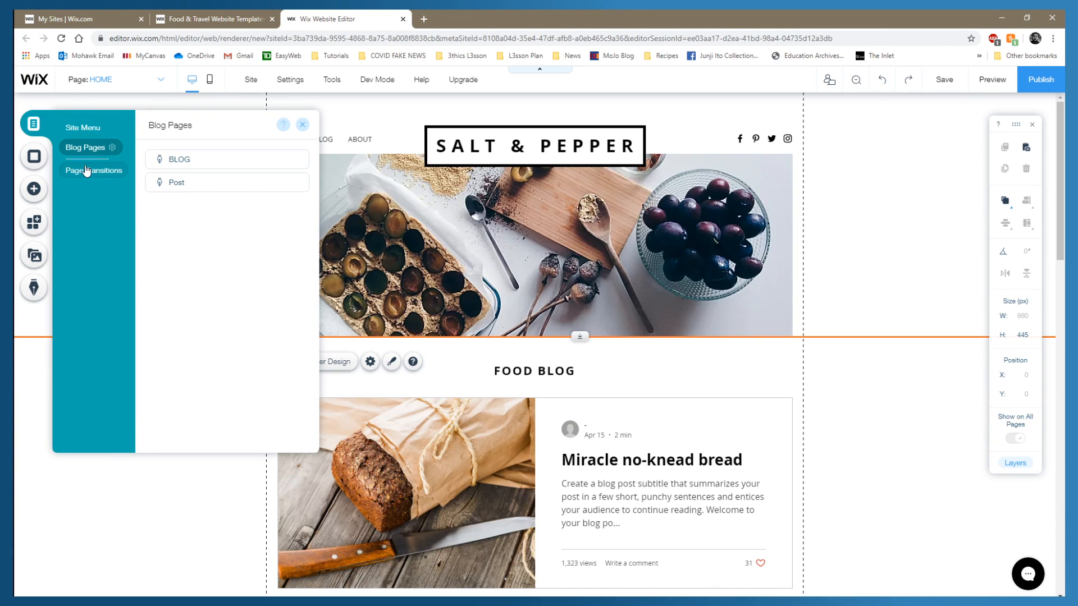
pyautogui.click(86, 171)
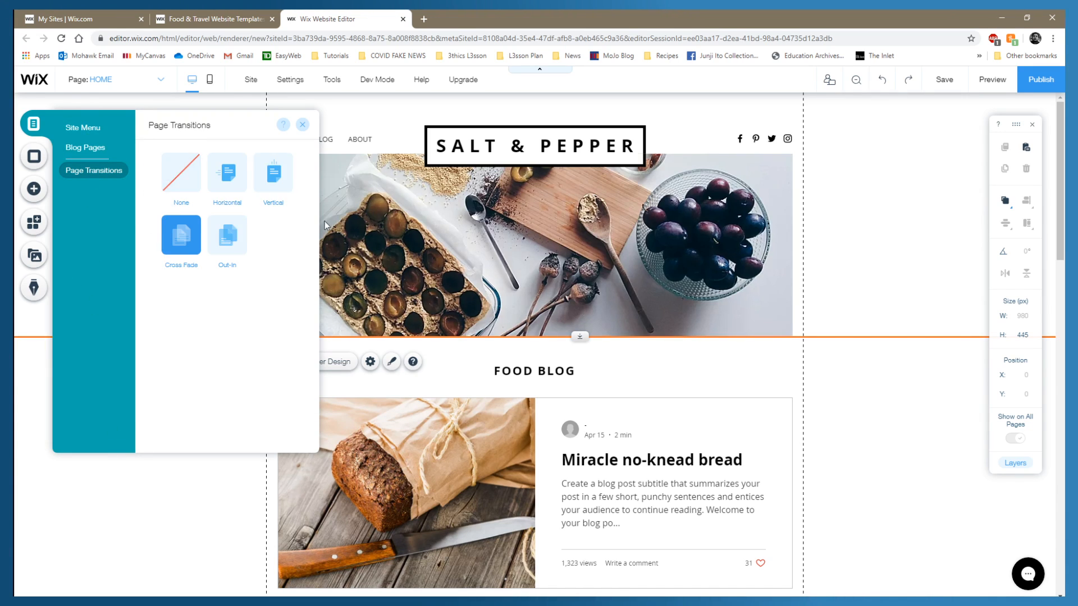
pyautogui.click(136, 507)
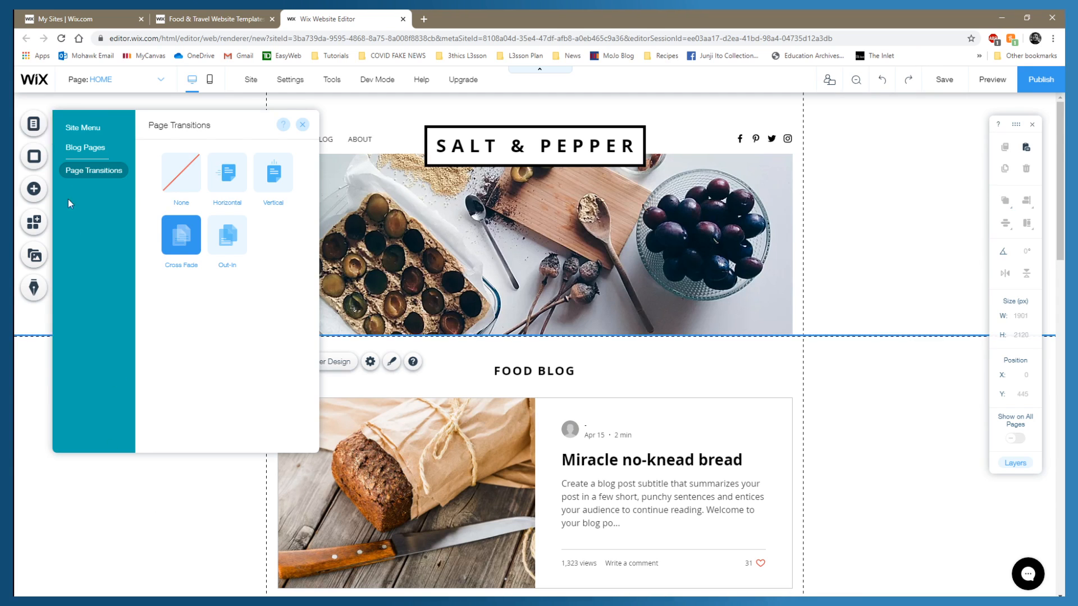
# Review the page background options and the categories of elements that can be added to the page, including images, boxes, bookings and blog elements.
pyautogui.click(39, 159)
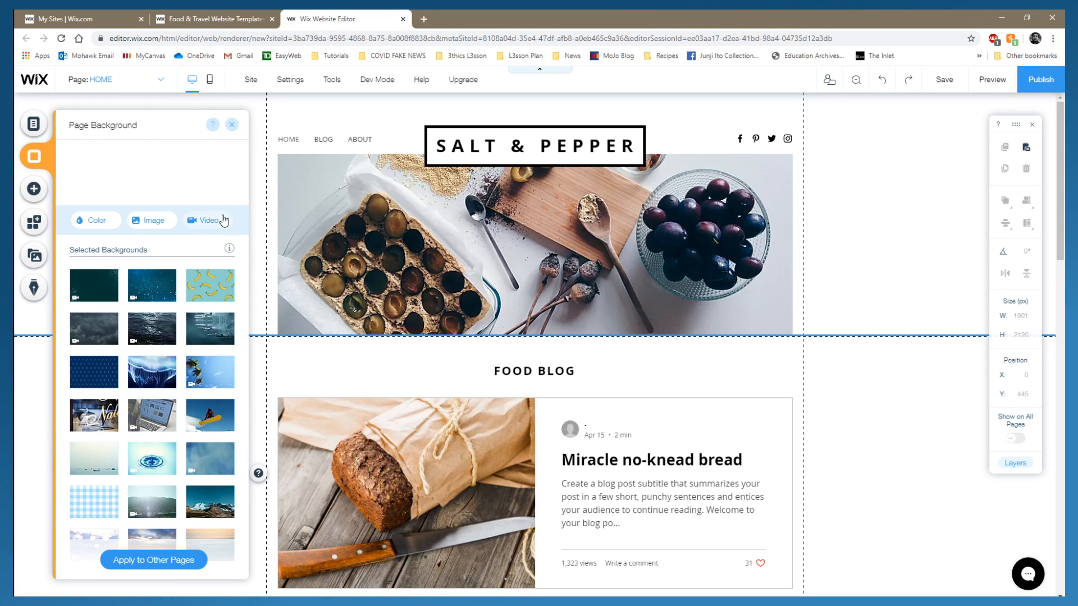
pyautogui.click(233, 126)
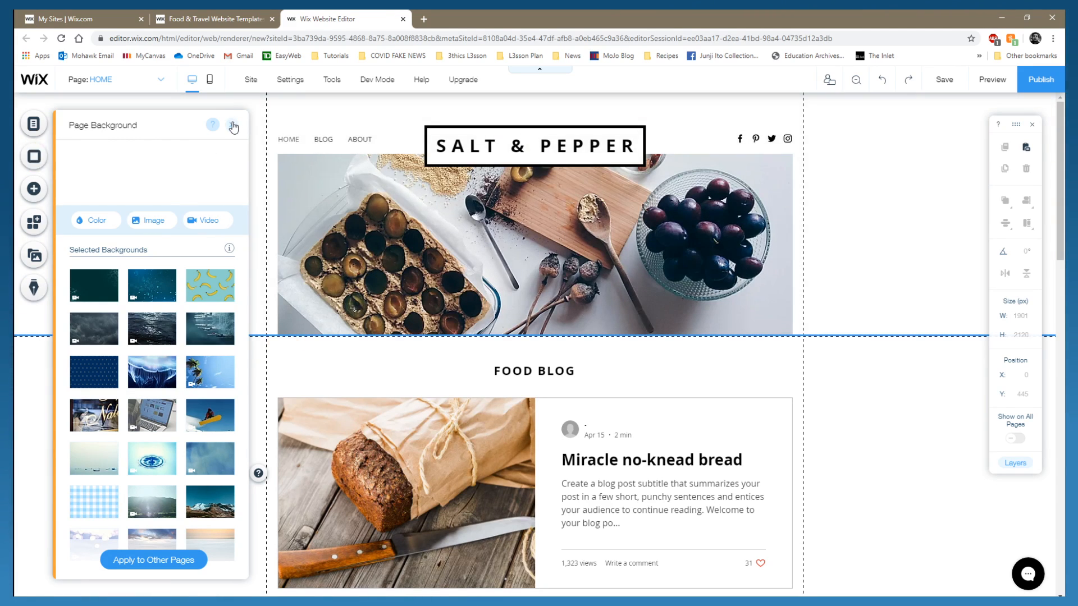
pyautogui.click(31, 191)
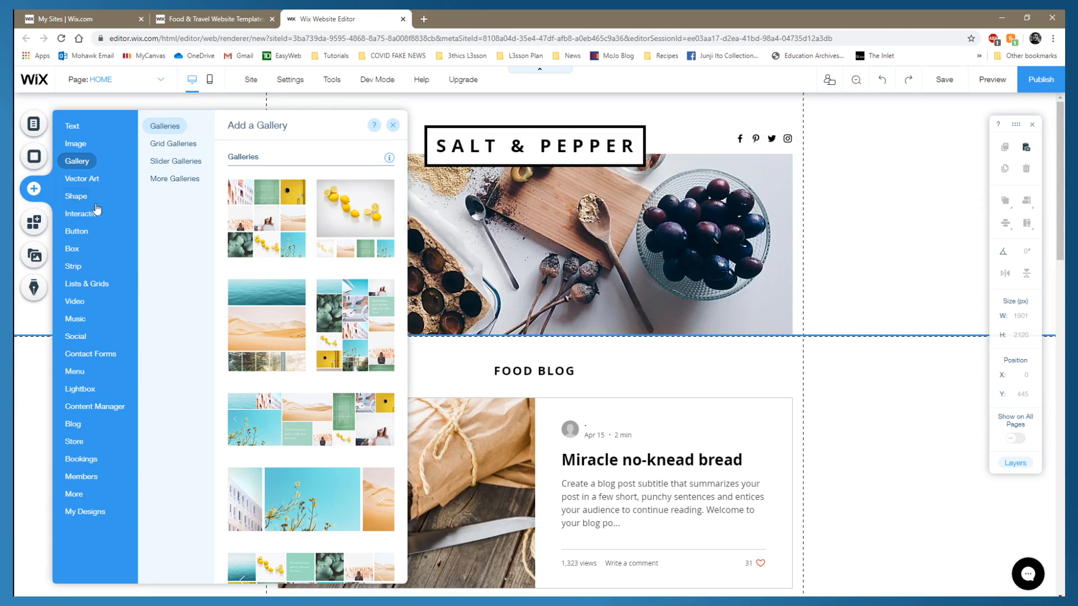
pyautogui.moveTo(84, 255)
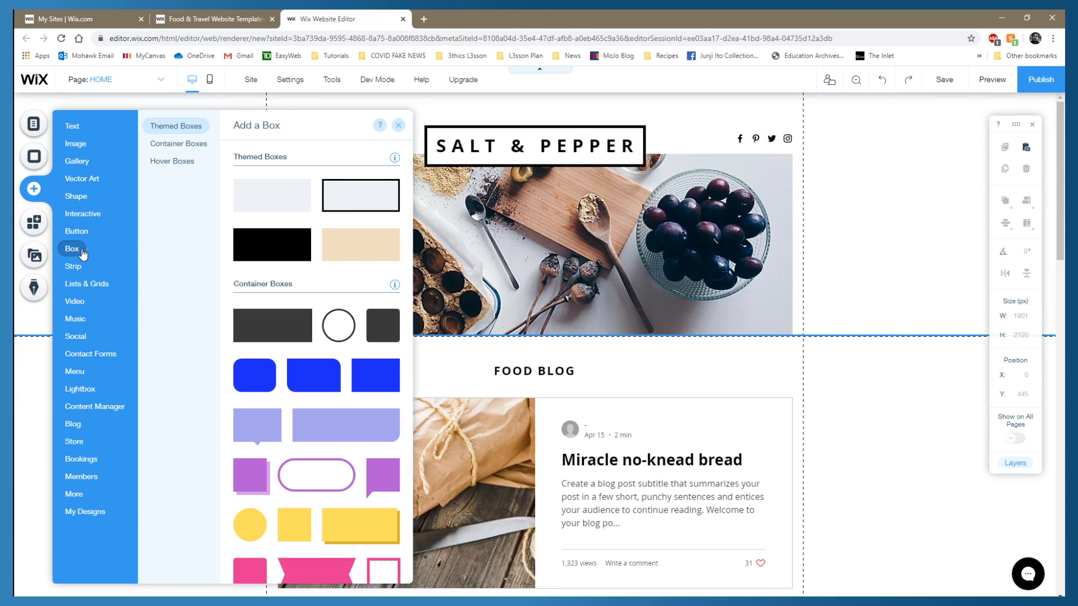
pyautogui.moveTo(100, 284)
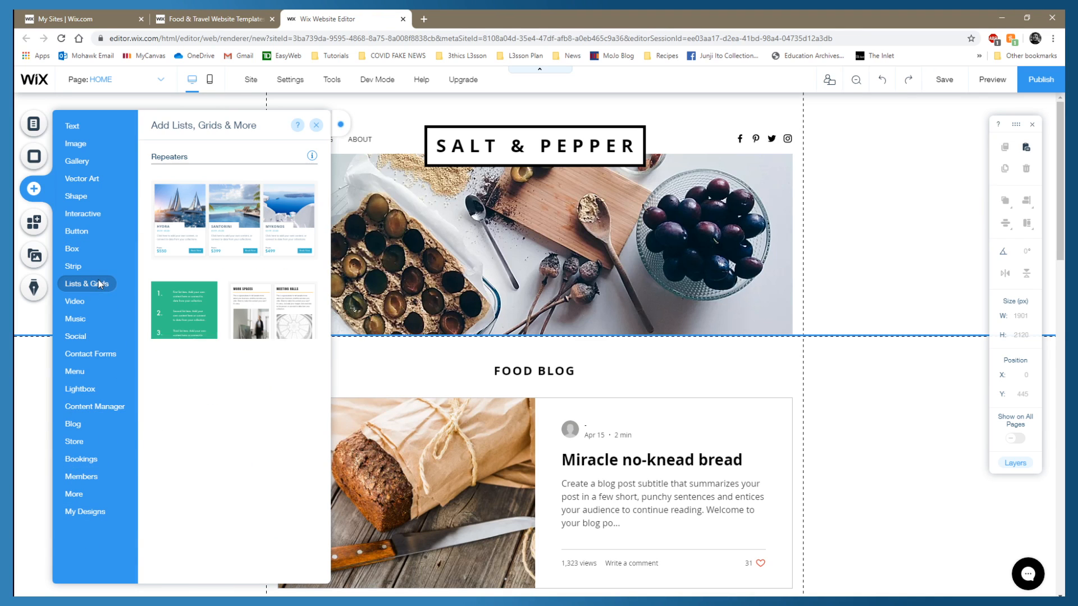
pyautogui.moveTo(85, 142)
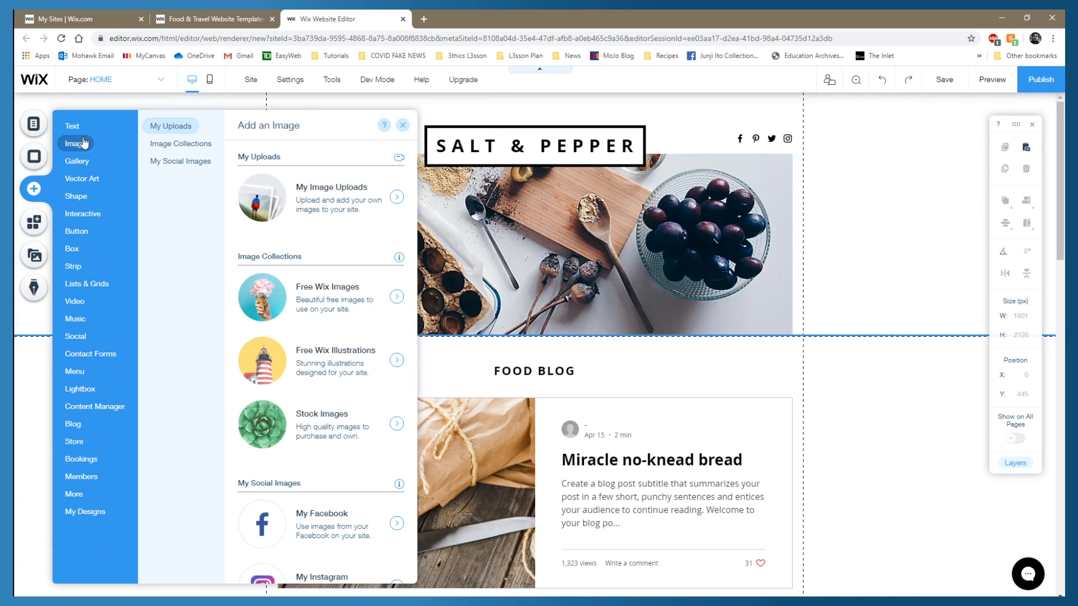
pyautogui.moveTo(86, 168)
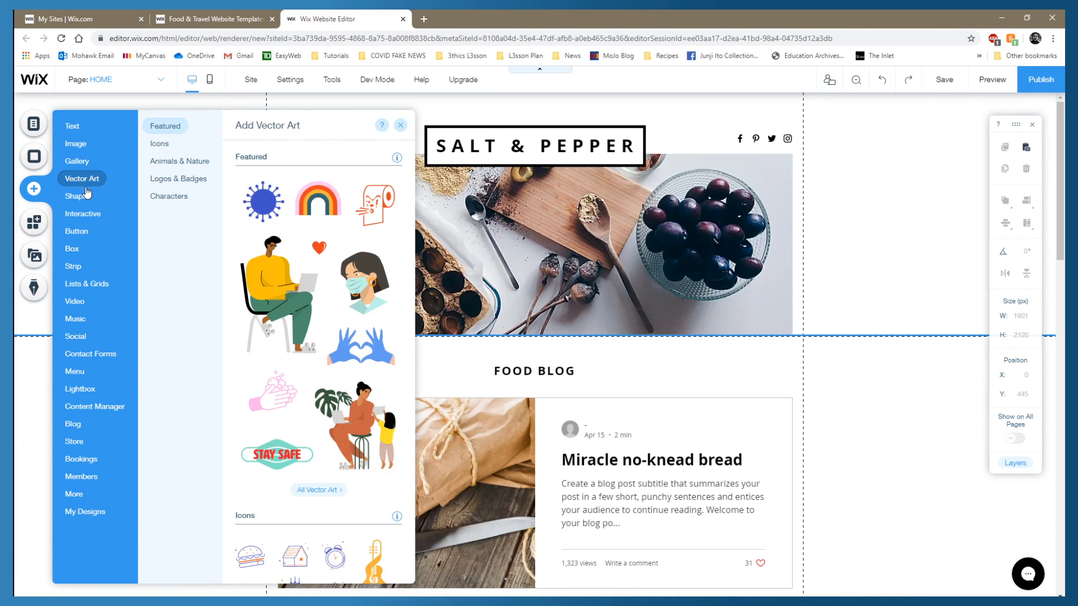
pyautogui.moveTo(79, 458)
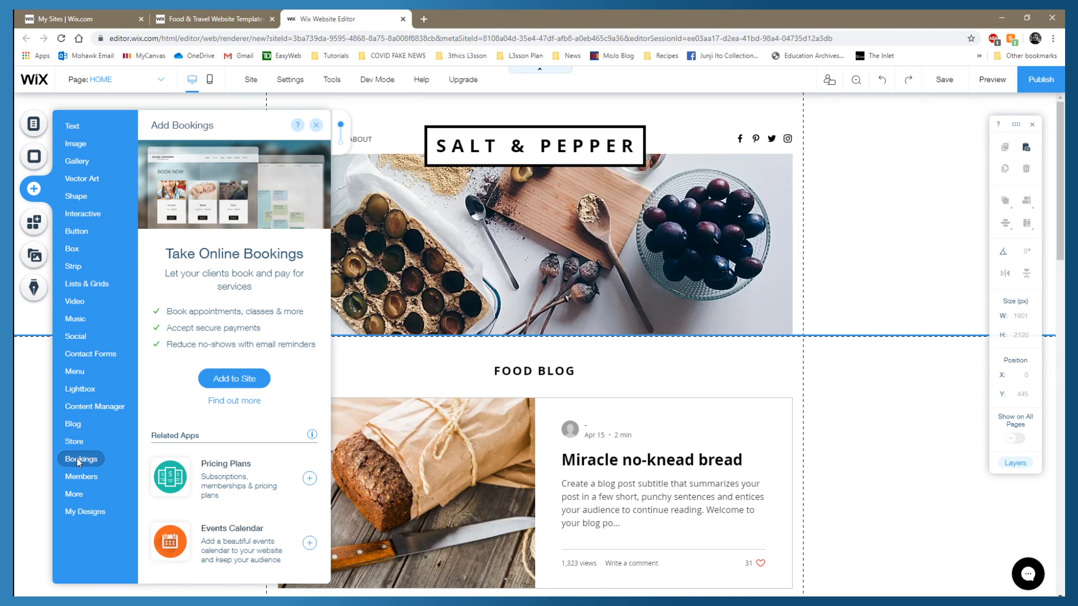
pyautogui.moveTo(72, 439)
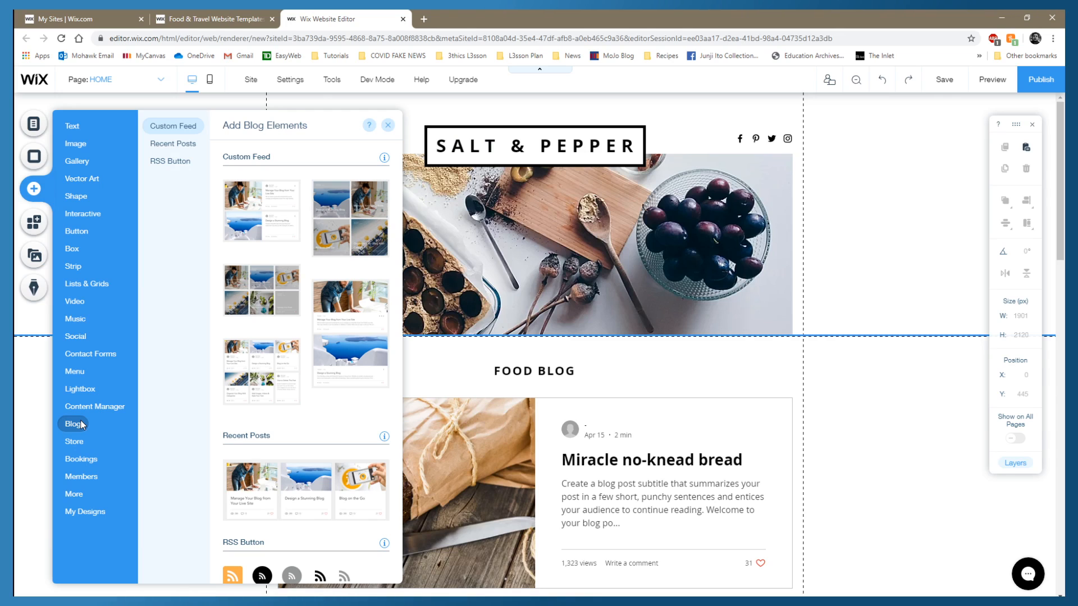
pyautogui.click(389, 127)
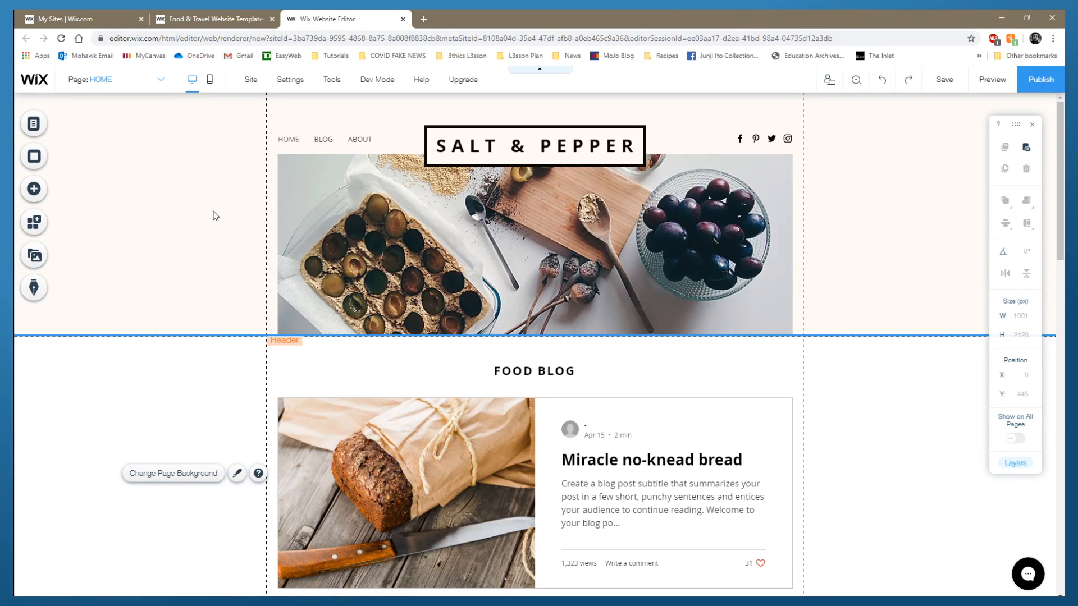
# Examine the media upload, editing and free image options, as well as the Blog Manager's options for creating and managing posts.
pyautogui.click(42, 254)
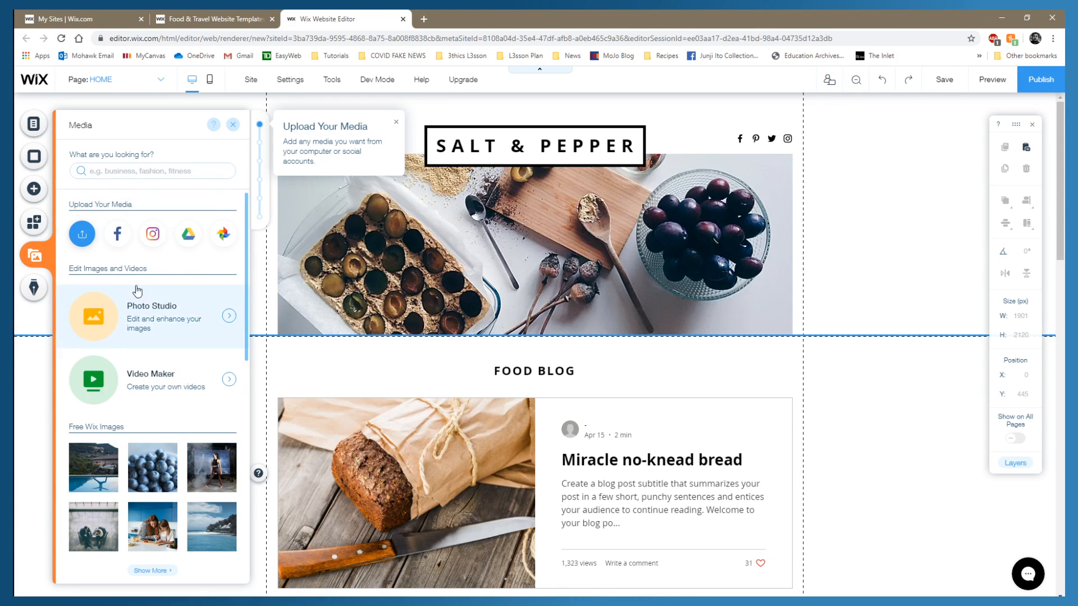
pyautogui.scroll(-6, 135, 292)
pyautogui.scroll(6, 134, 287)
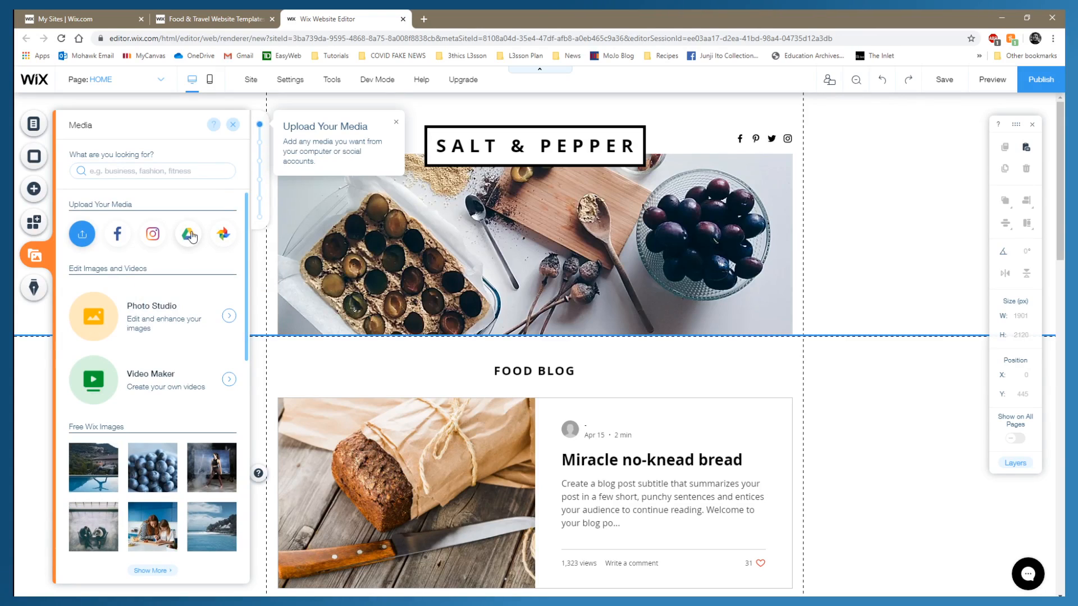
pyautogui.click(234, 126)
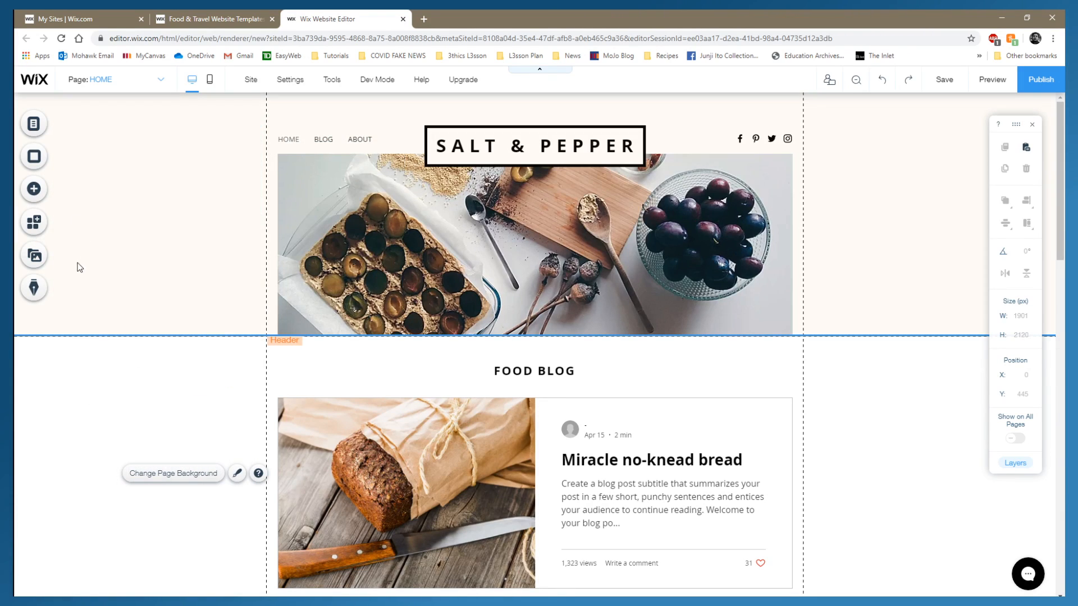
pyautogui.click(34, 288)
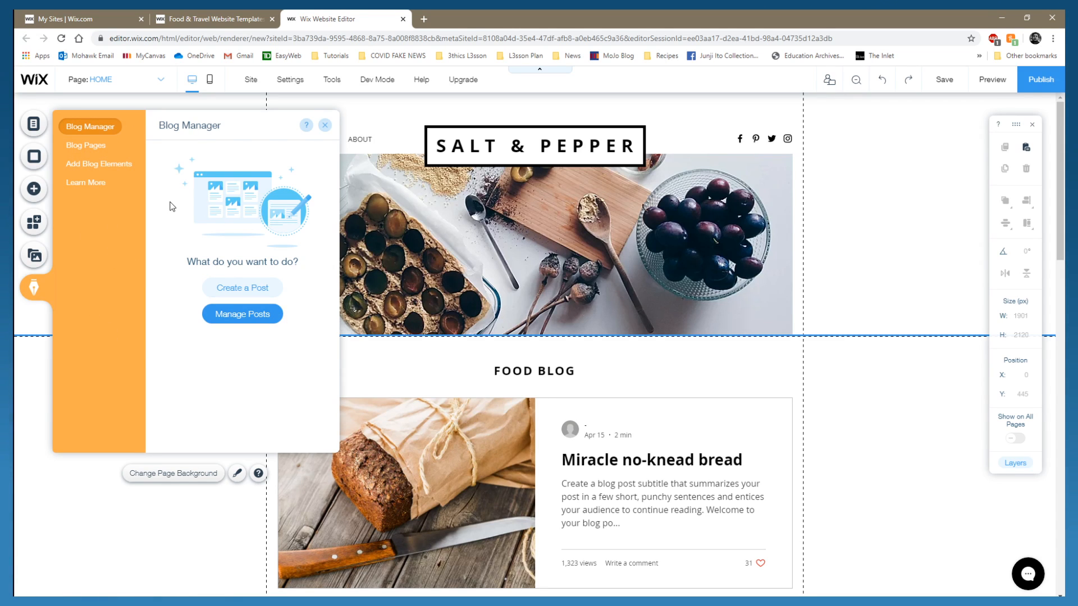
pyautogui.click(326, 128)
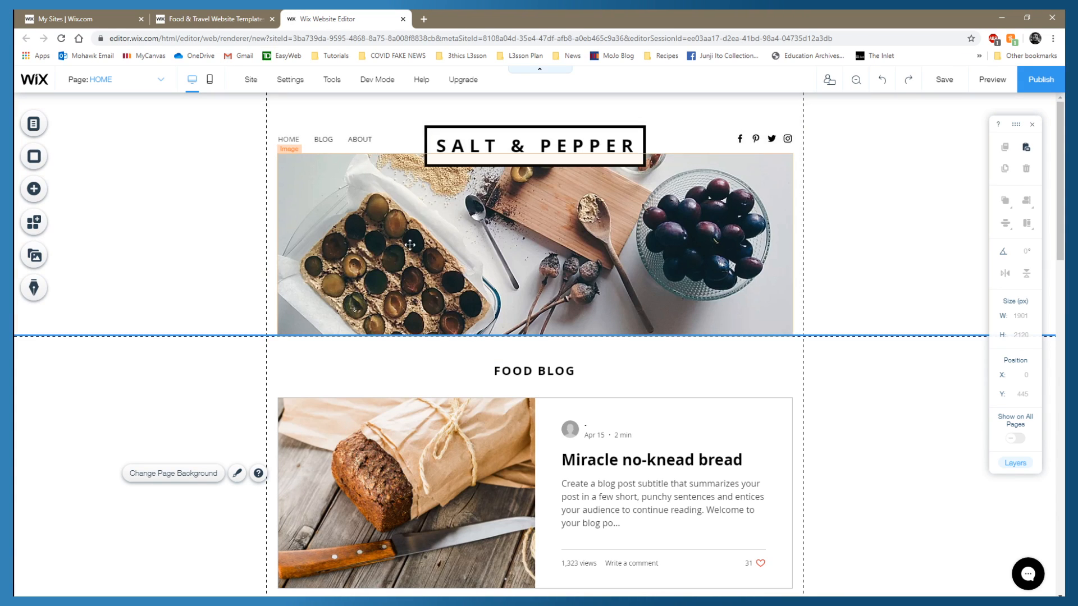
# Try moving the header image to about X 348, Y 105, and undo the move.
pyautogui.click(553, 231)
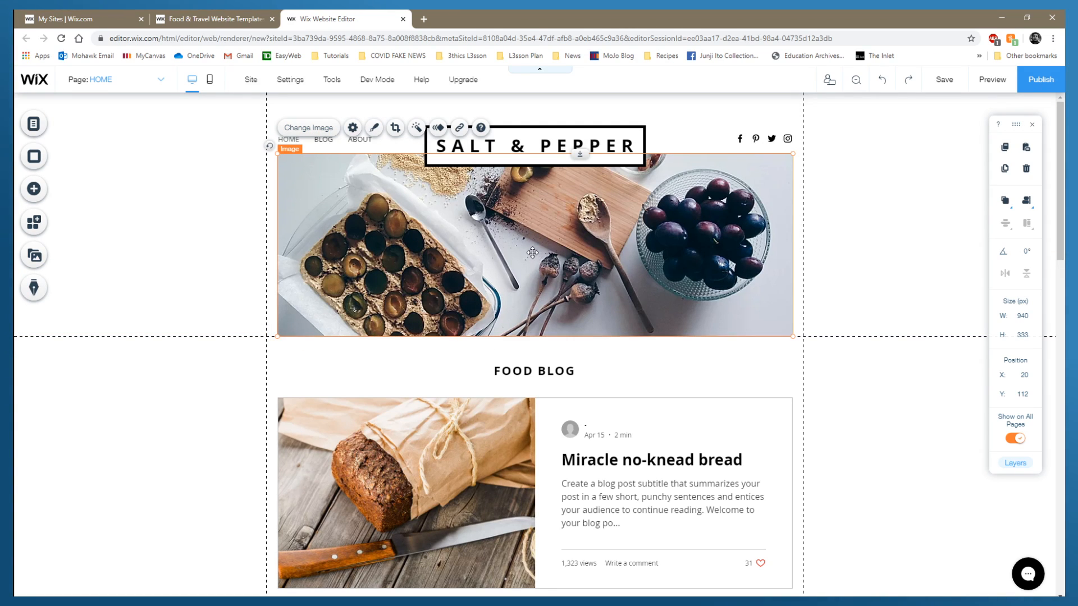
pyautogui.moveTo(532, 253); pyautogui.dragTo(747, 247)
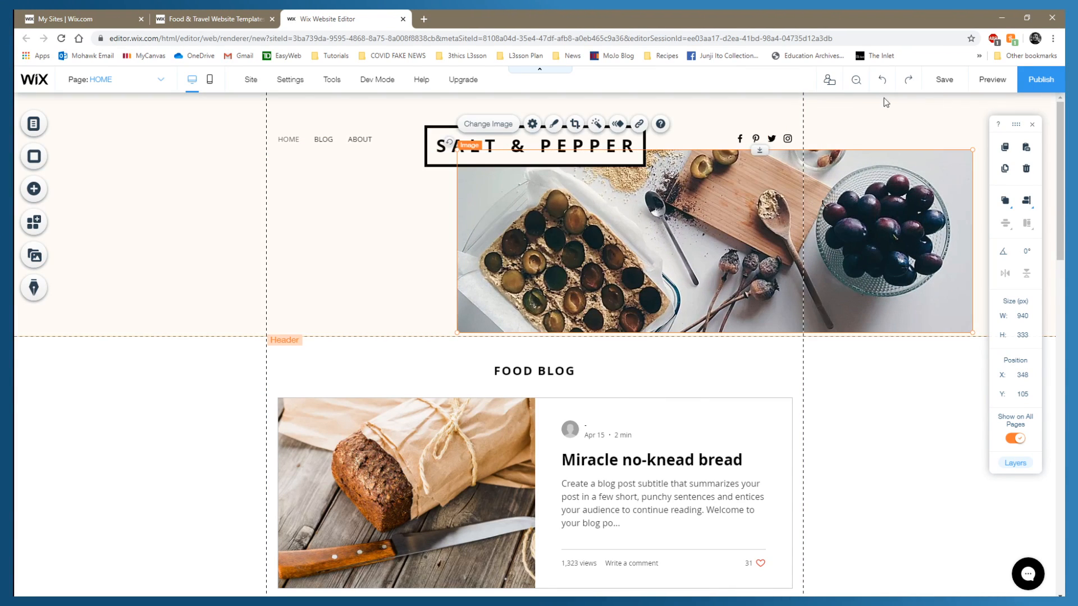
pyautogui.click(882, 80)
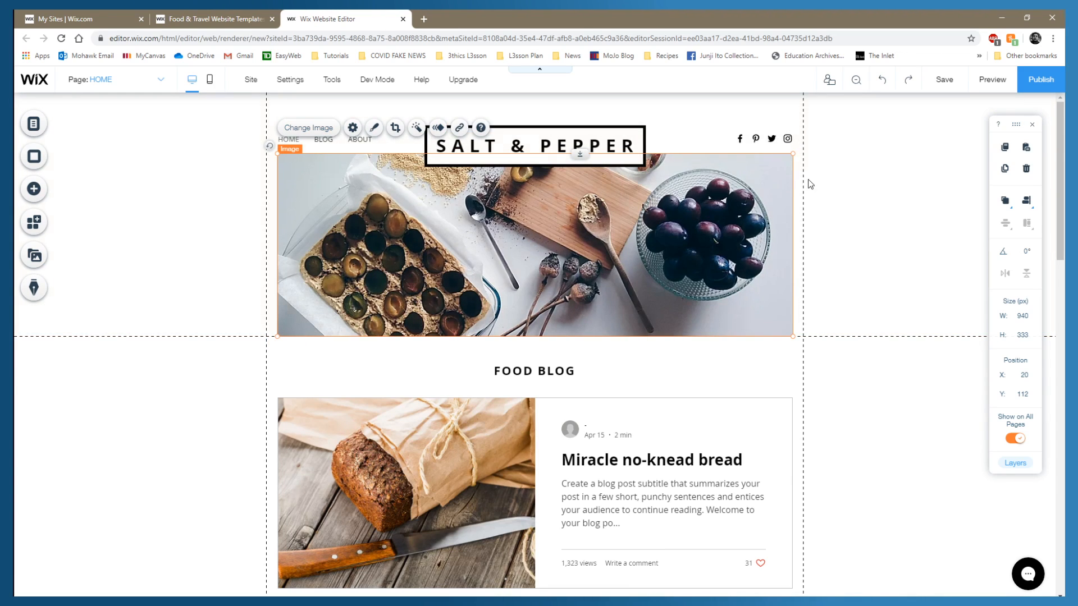
# Try shrinking the header image proportionally to about 633 by 224 px, undo the resize and deselect the image.
pyautogui.moveTo(792, 153); pyautogui.dragTo(676, 195)
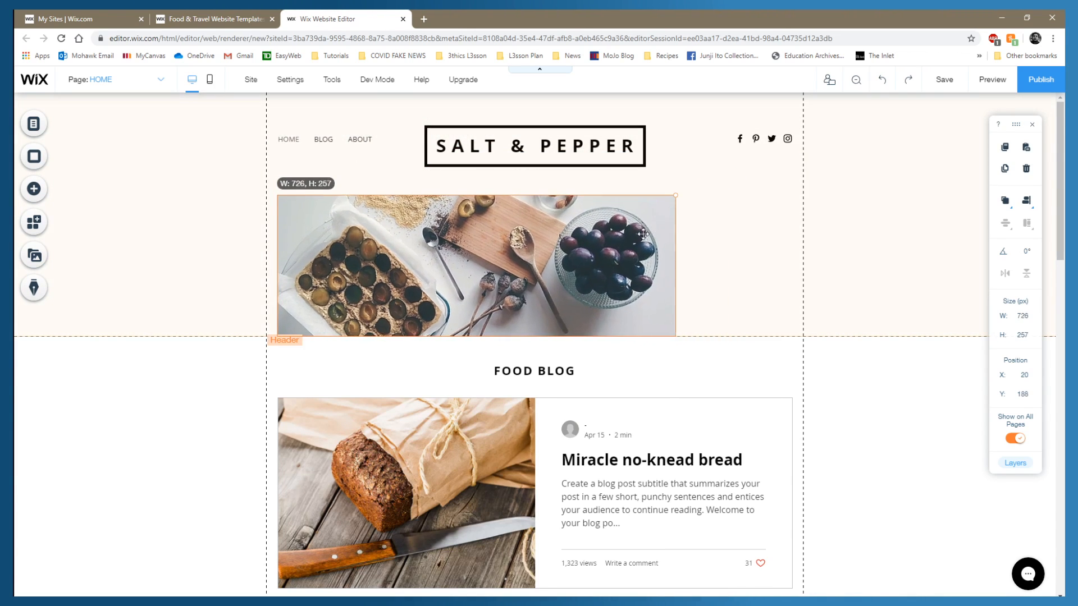
pyautogui.moveTo(643, 233); pyautogui.dragTo(631, 236)
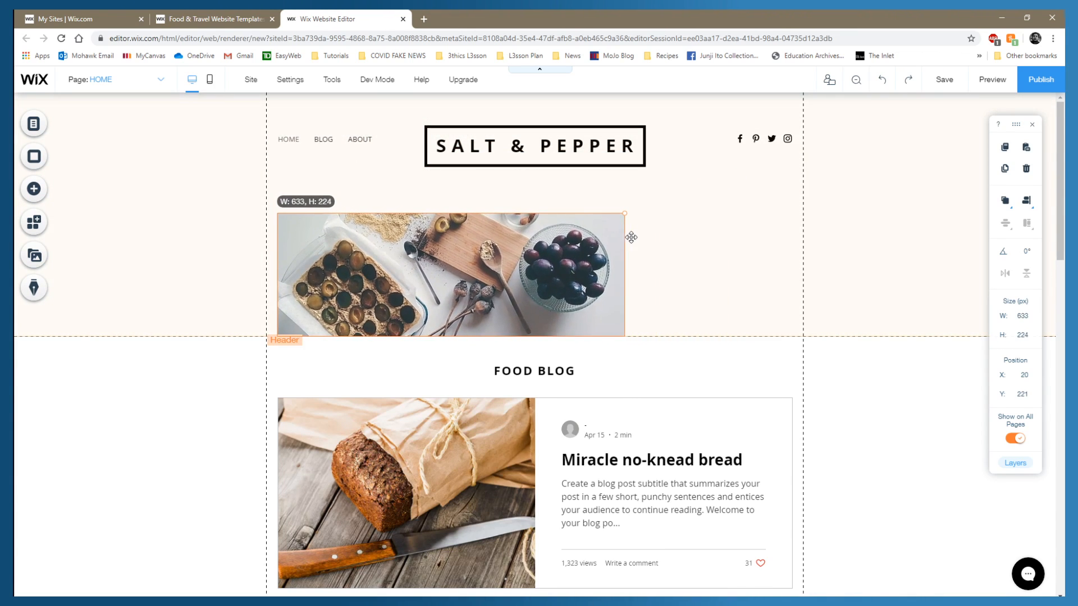
pyautogui.click(881, 83)
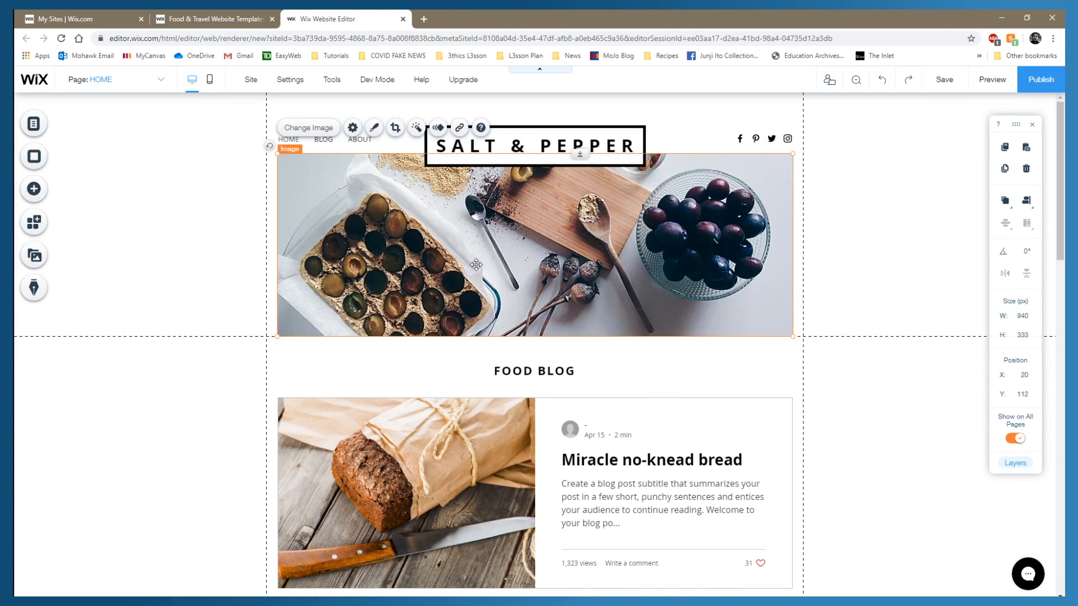
pyautogui.click(210, 186)
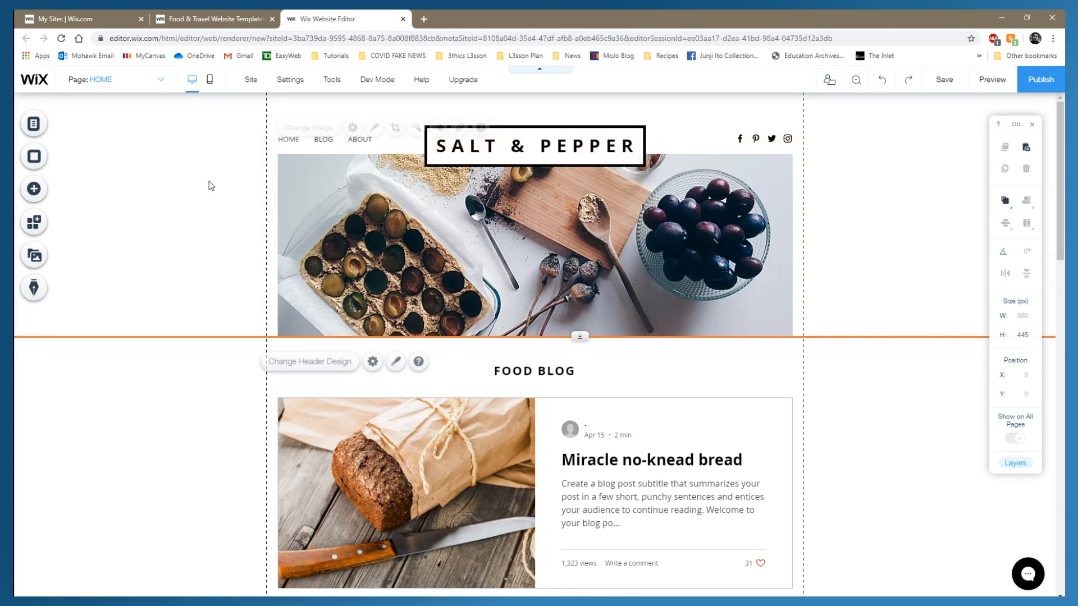
# On the About page, delete the whole Contact Me section, including its heading, contact details, social icons and form.
pyautogui.click(159, 85)
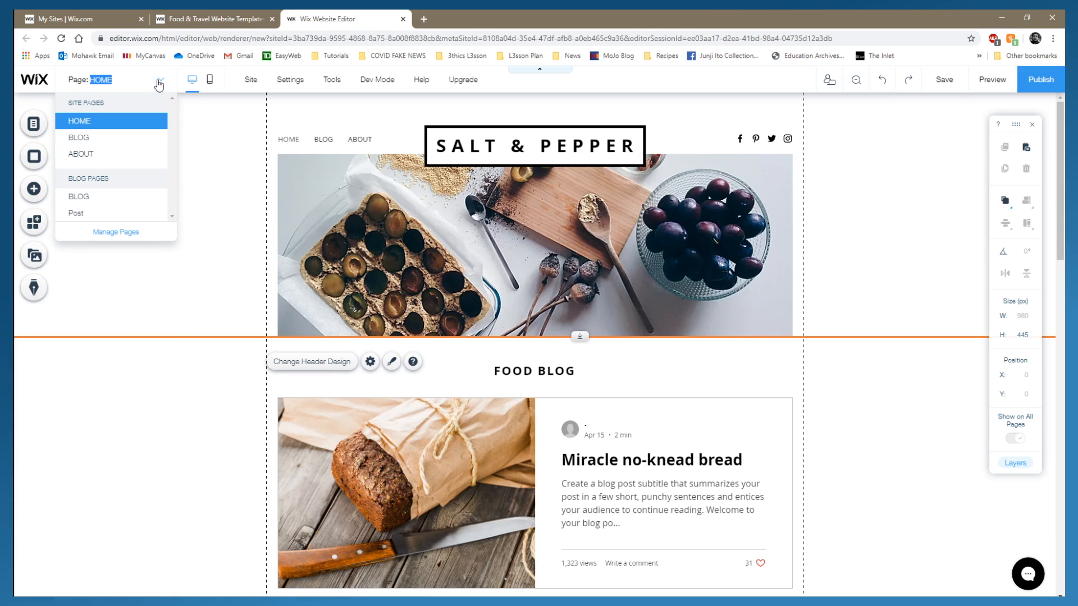
pyautogui.click(76, 159)
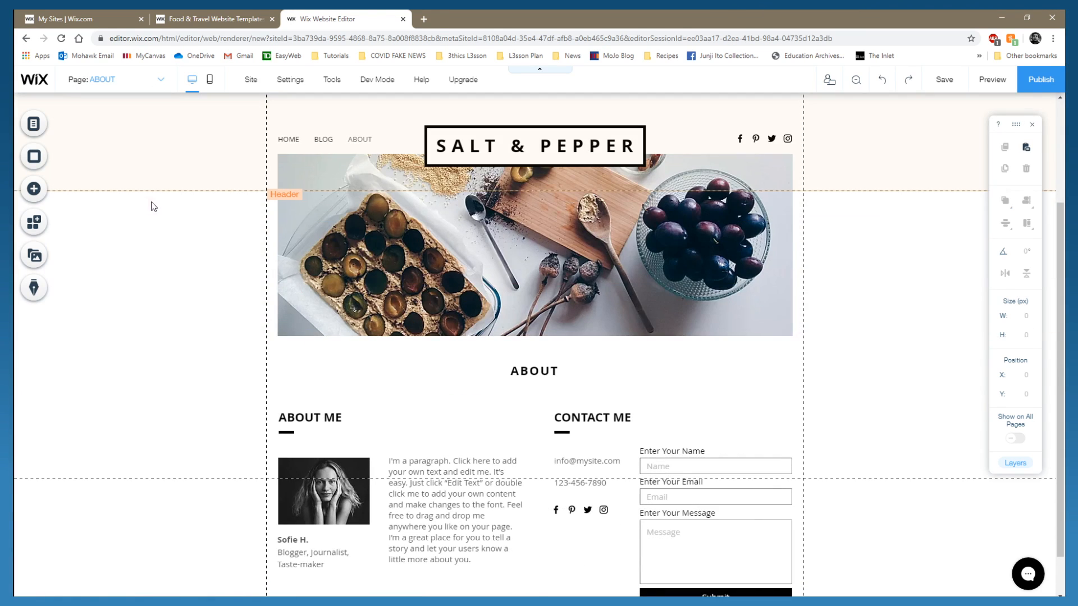
pyautogui.scroll(-3, 163, 213)
pyautogui.scroll(1, 160, 211)
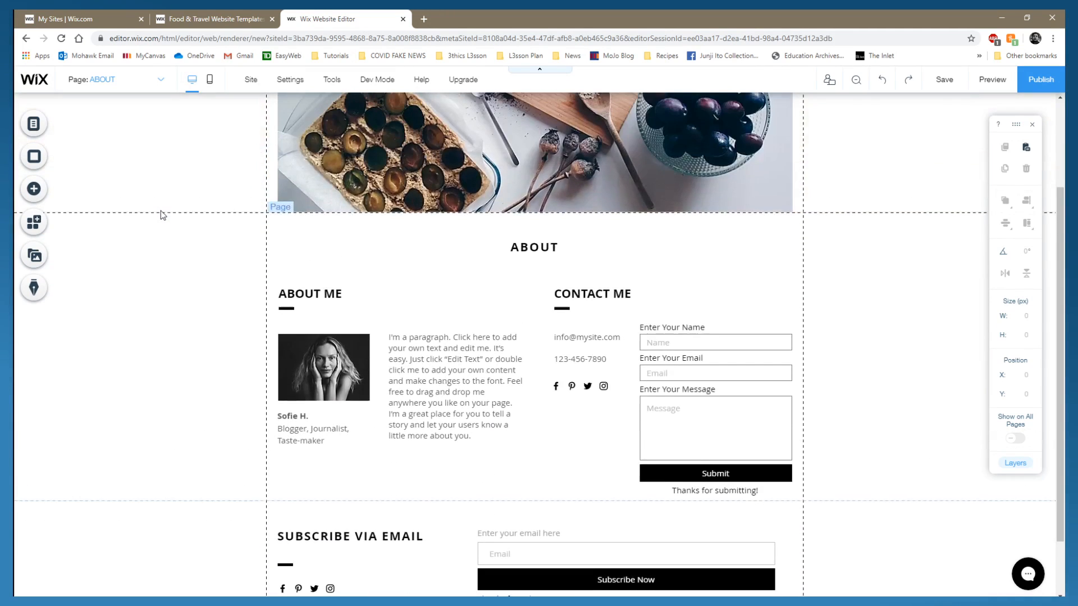
pyautogui.scroll(-1, 161, 212)
pyautogui.scroll(1, 160, 211)
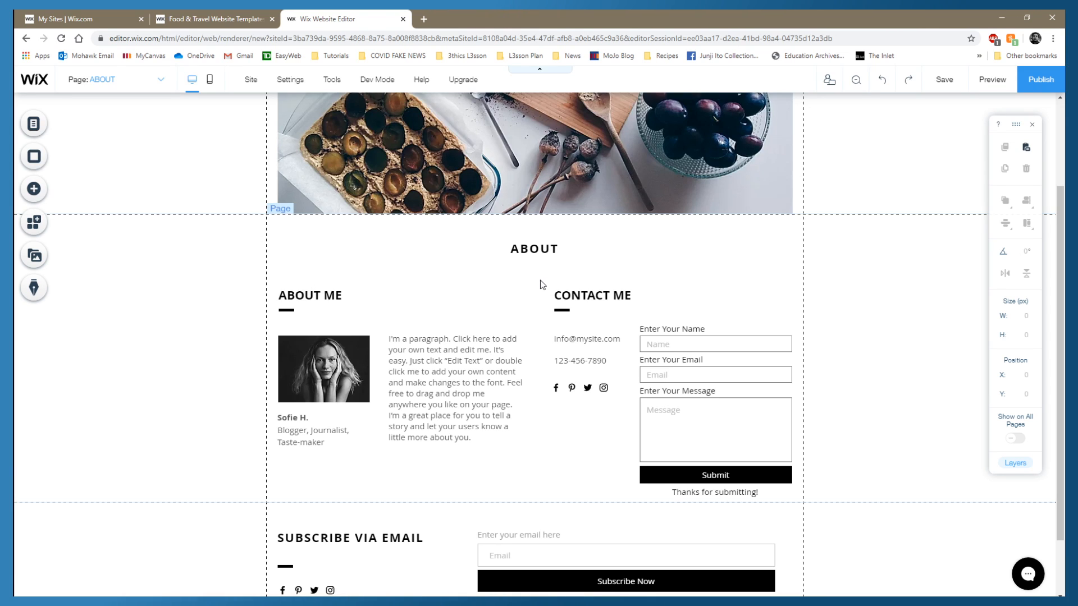
pyautogui.moveTo(541, 281); pyautogui.dragTo(810, 494)
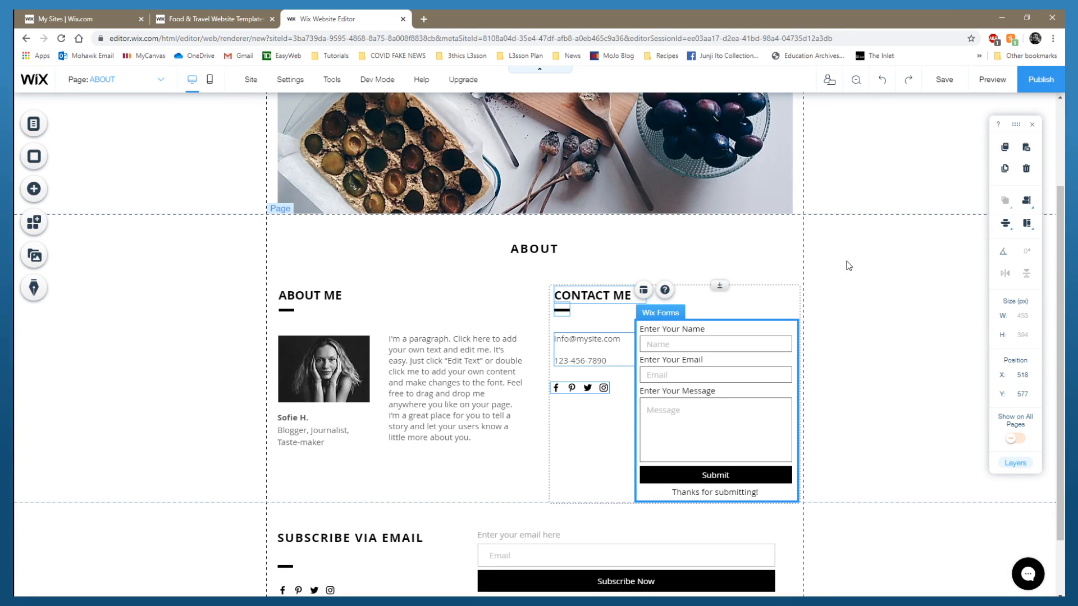
pyautogui.press('Delete')
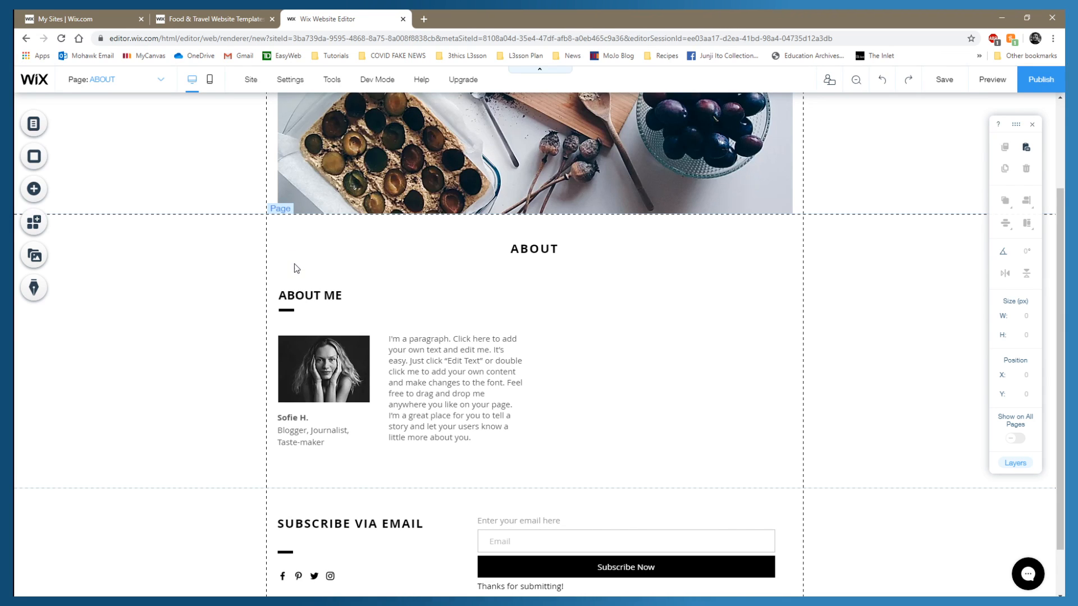
# Duplicate all the About Me elements and place the copy level with the original in the empty space beside it, at X 509, Y 577.
pyautogui.moveTo(253, 274); pyautogui.dragTo(528, 462)
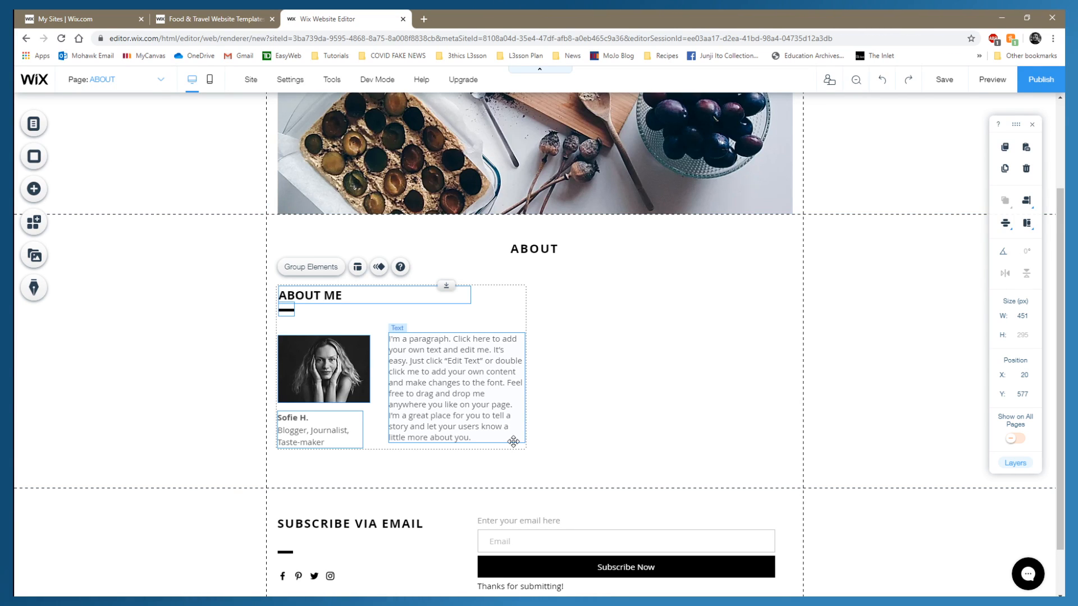
pyautogui.hotkey('ctrl', 'd')
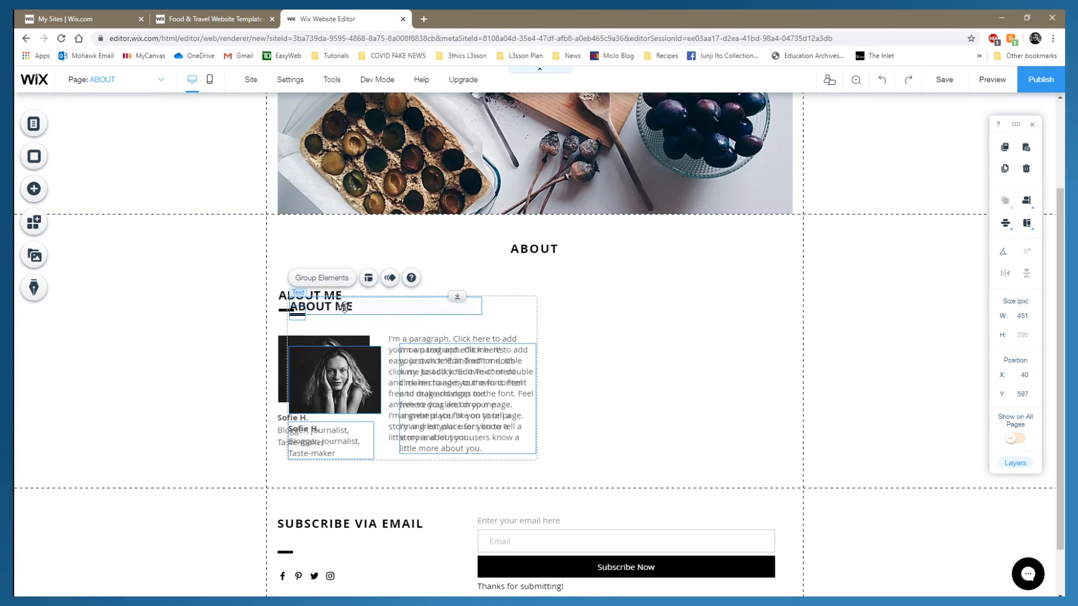
pyautogui.moveTo(344, 306); pyautogui.dragTo(601, 295)
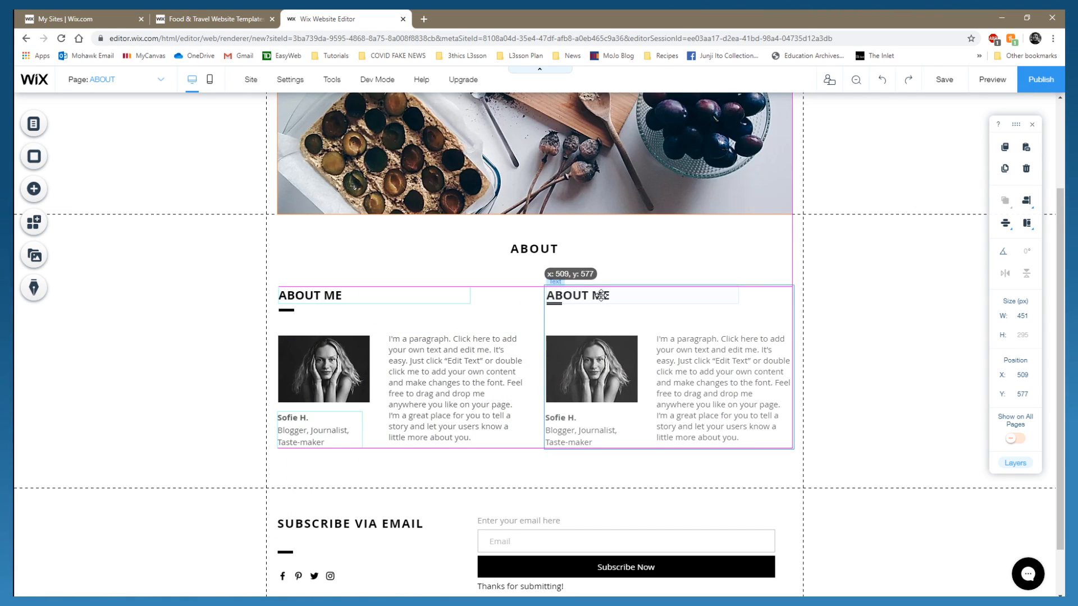
pyautogui.moveTo(601, 296); pyautogui.dragTo(602, 296)
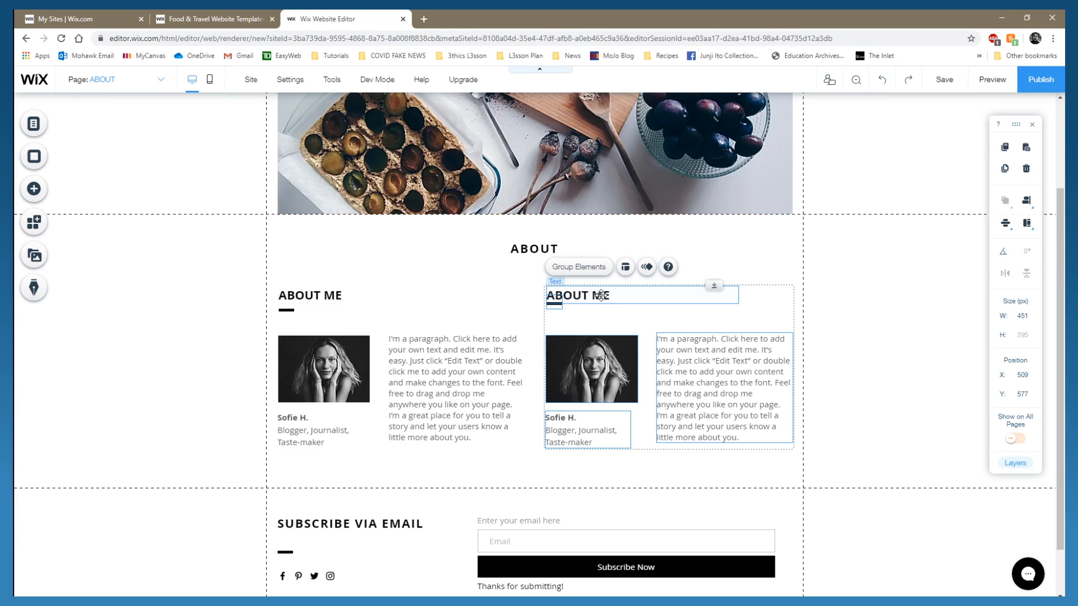
# Lower the short line beneath the copied About Me heading to Y 618, level with the original section's line.
pyautogui.click(226, 263)
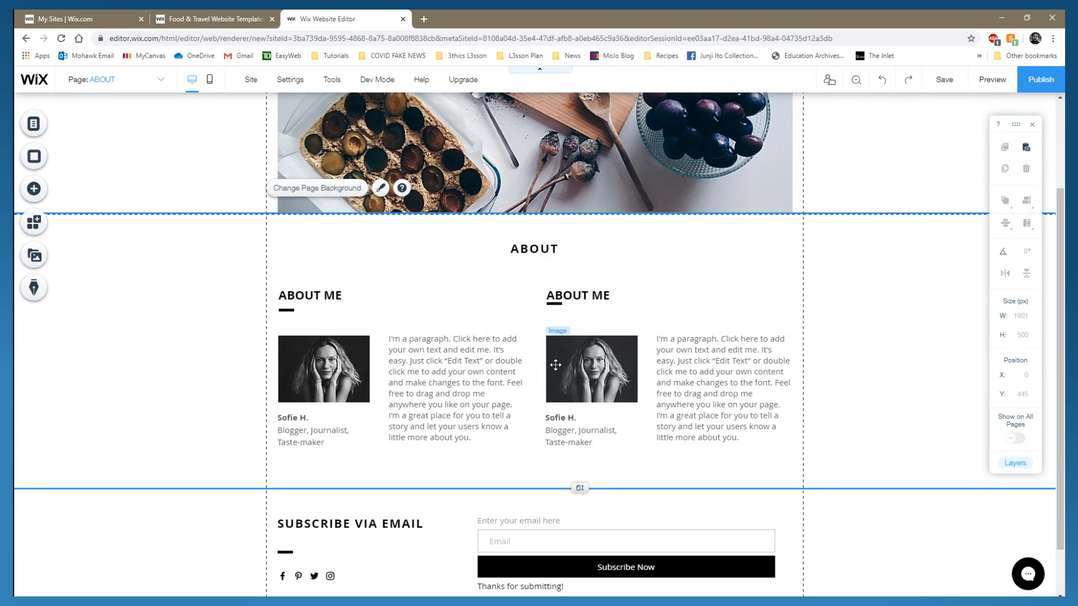
pyautogui.click(555, 306)
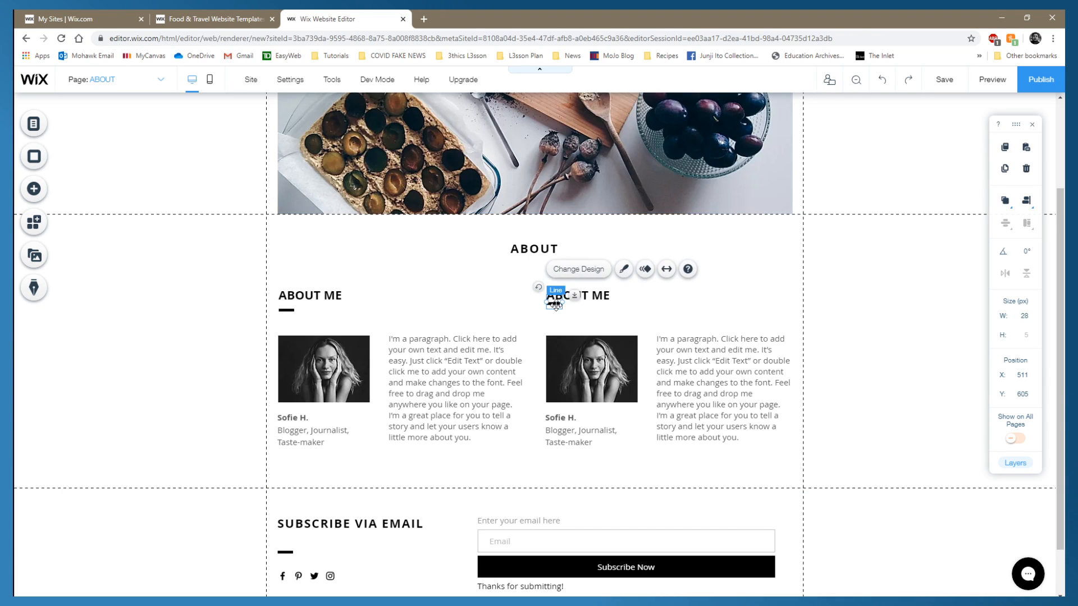
pyautogui.moveTo(556, 308); pyautogui.dragTo(556, 313)
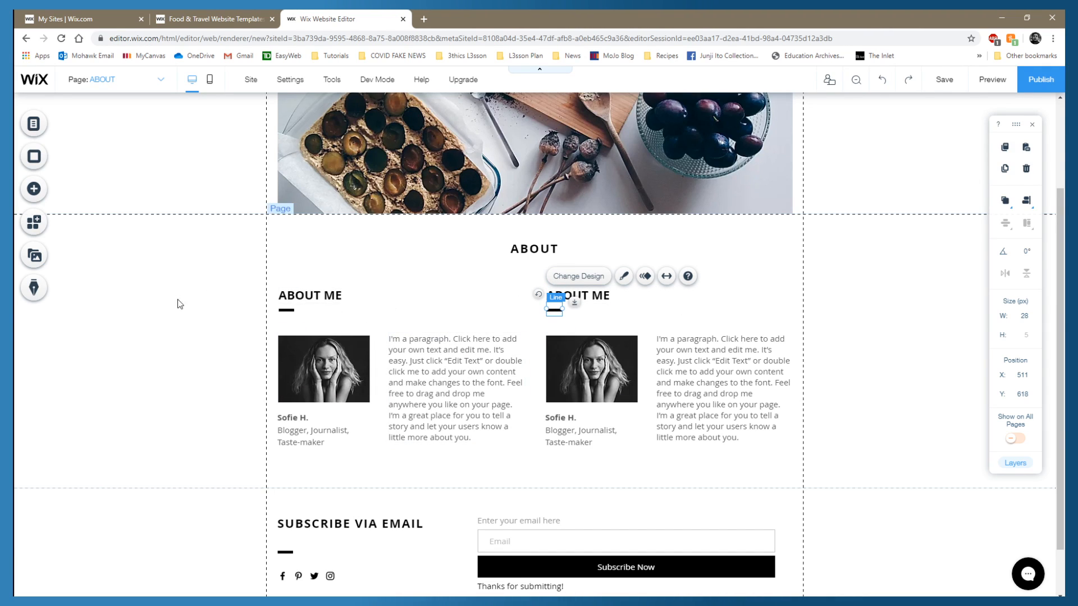
# Change the copied ABOUT ME heading to ABOUT THE BLOG and leave text editing.
pyautogui.click(199, 305)
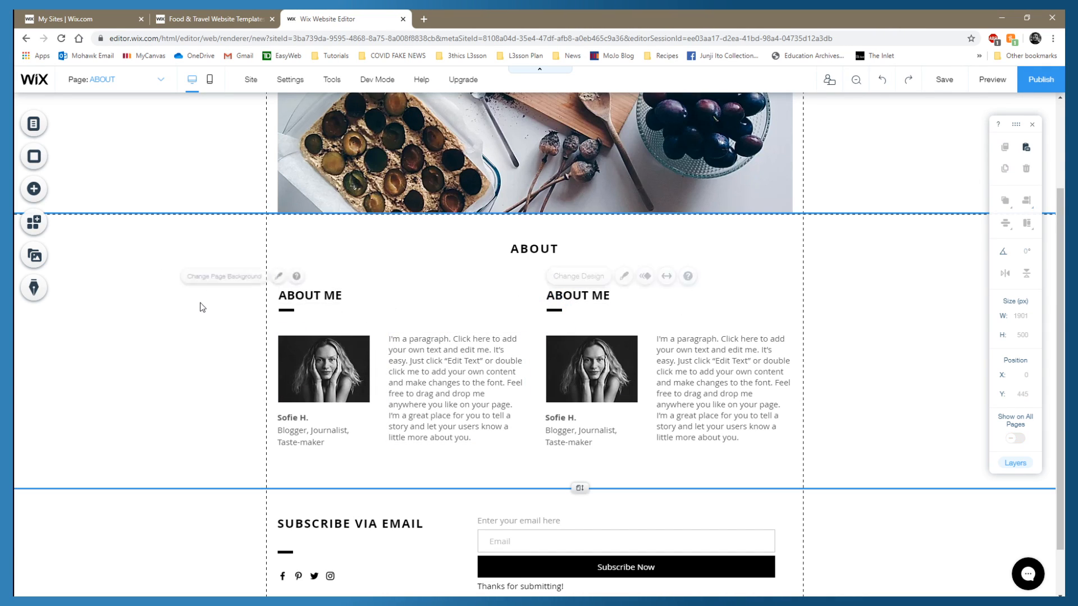
pyautogui.click(580, 296)
pyautogui.doubleClick(580, 296)
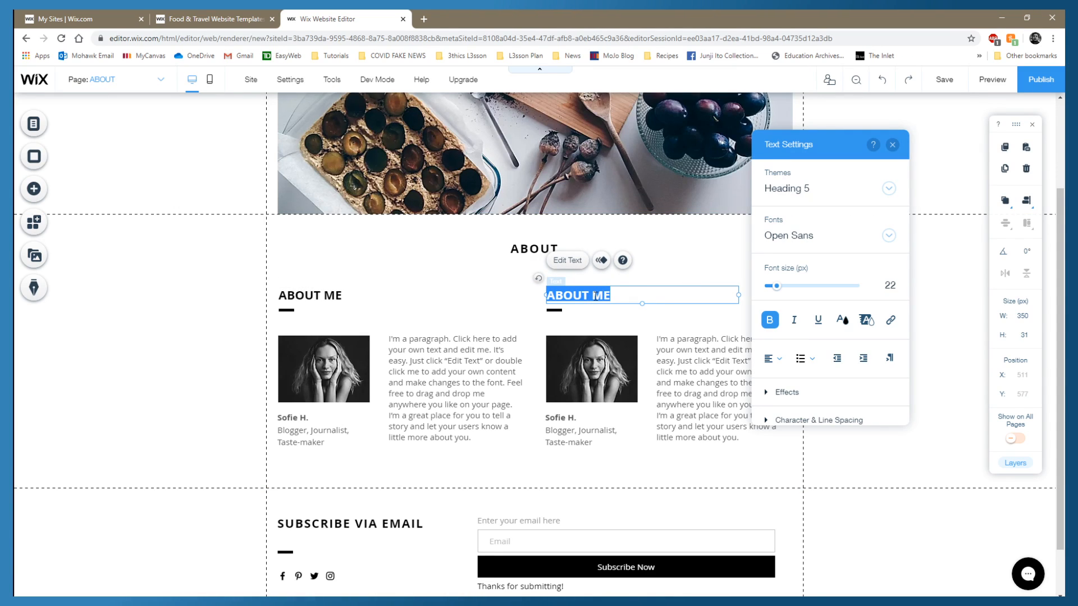
pyautogui.press('Right')
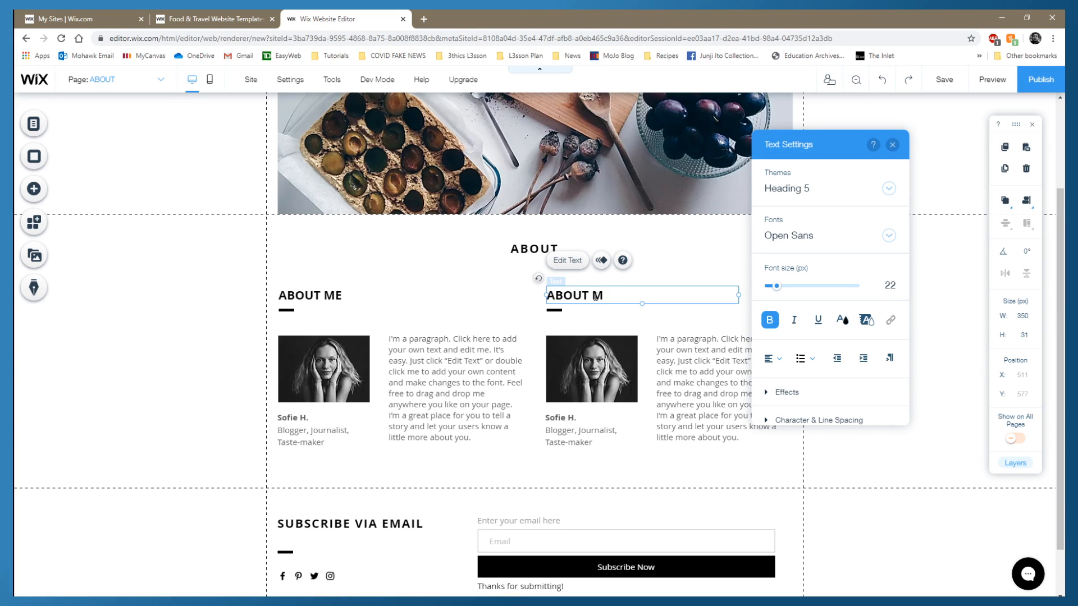
pyautogui.press('BackSpace')
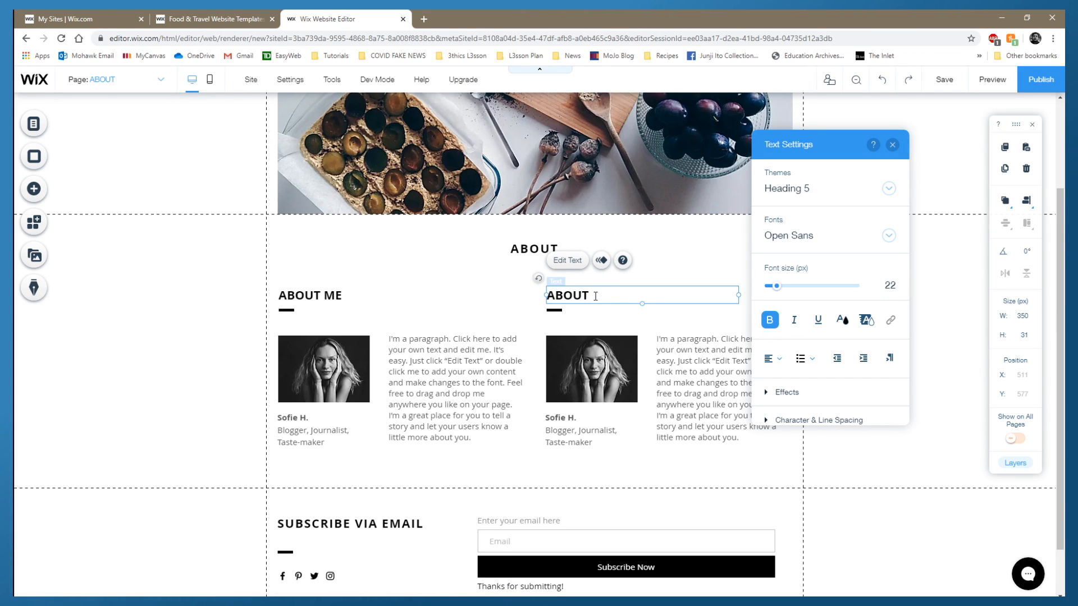
pyautogui.write('THE BL')
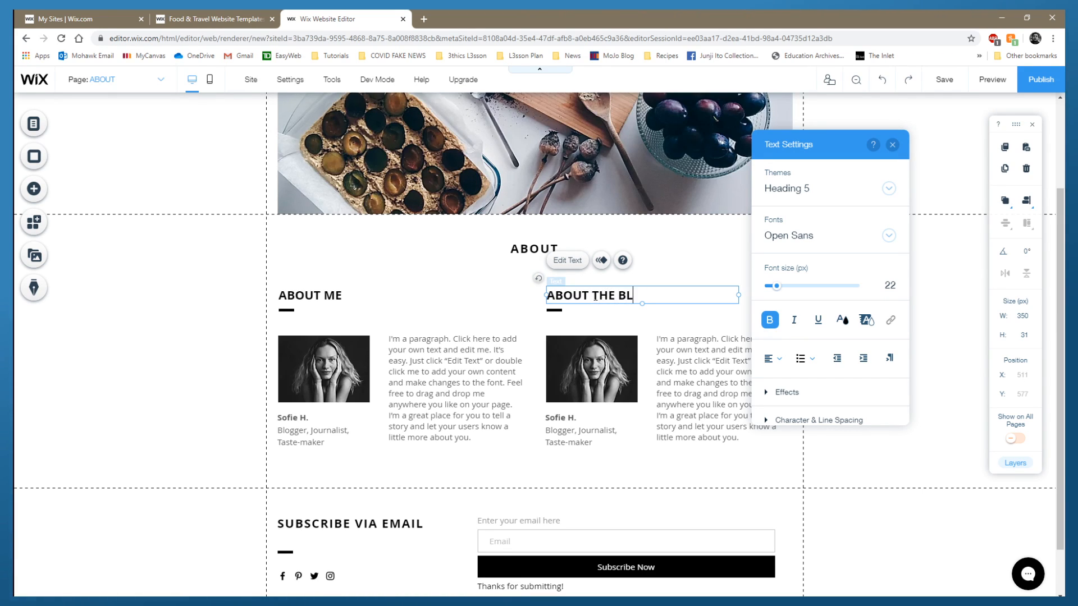
pyautogui.write('OG')
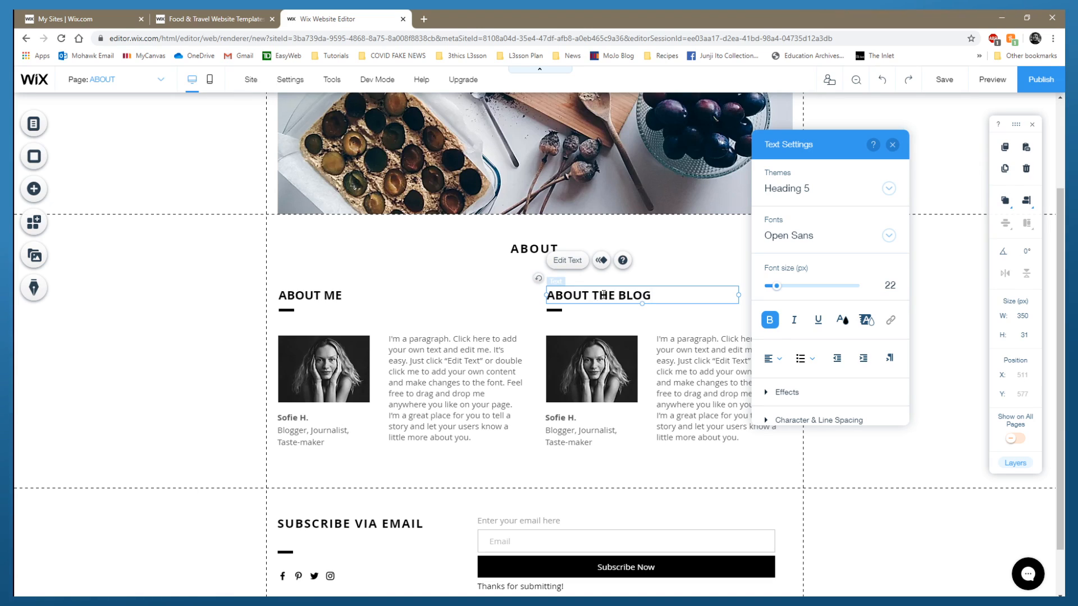
pyautogui.click(691, 260)
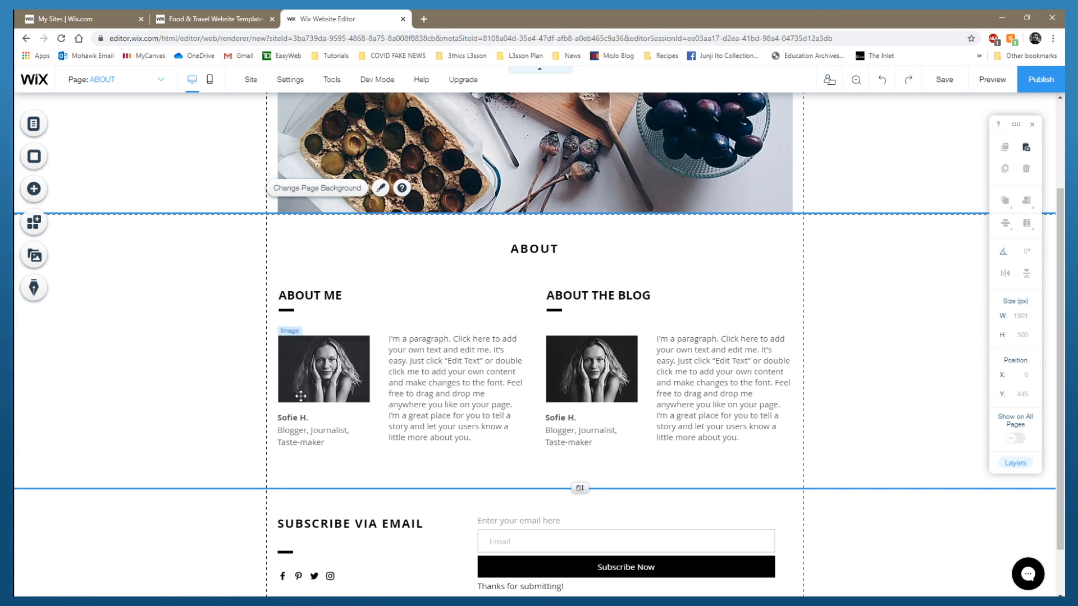
# Delete the blogger caption and the portrait image from the ABOUT THE BLOG section.
pyautogui.click(579, 420)
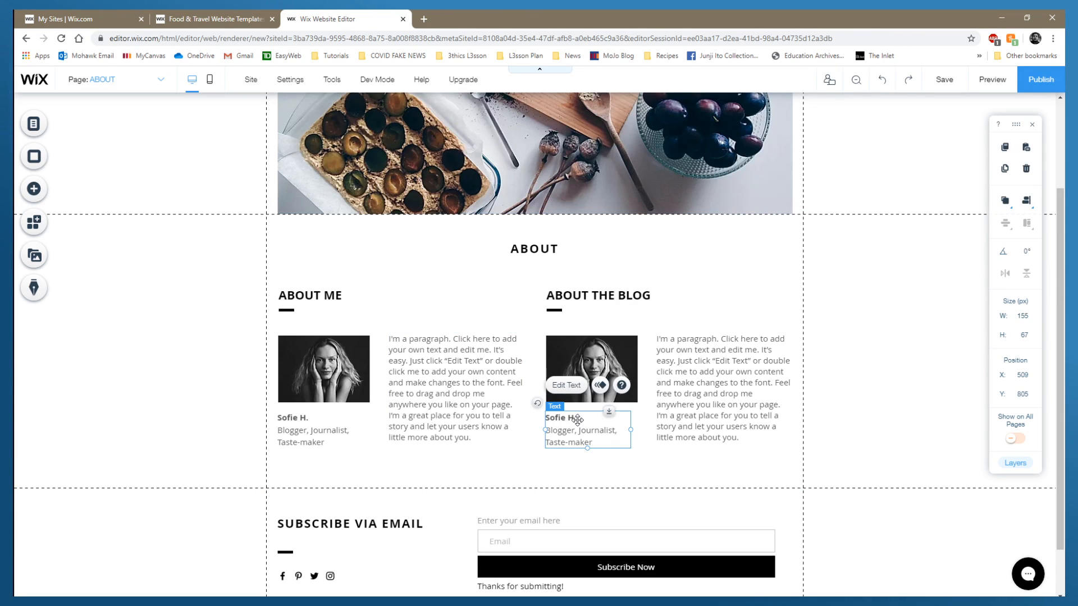
pyautogui.press('Delete')
pyautogui.click(578, 361)
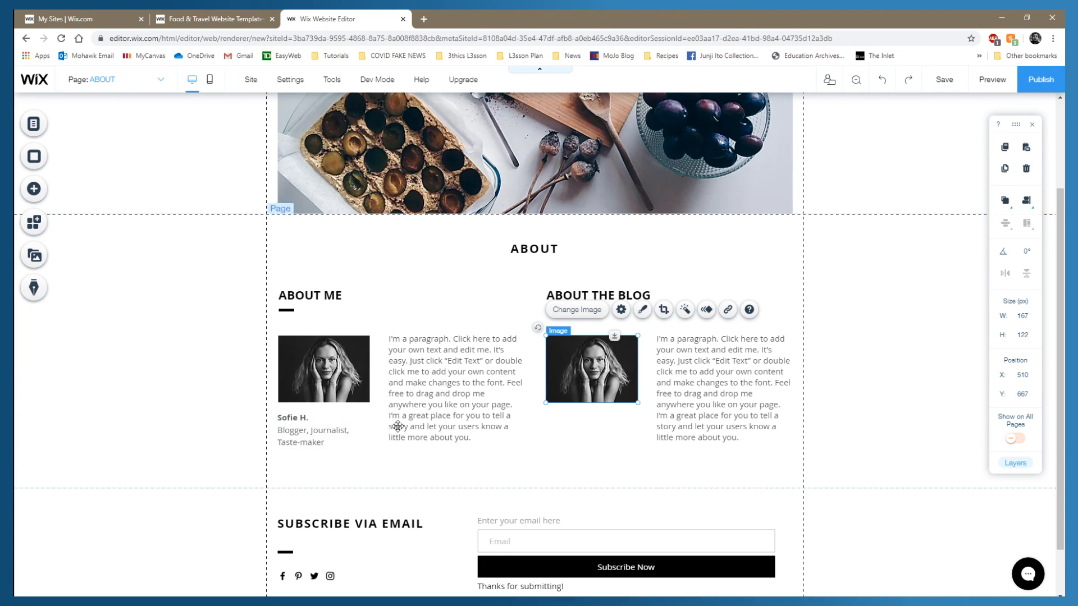
pyautogui.press('Delete')
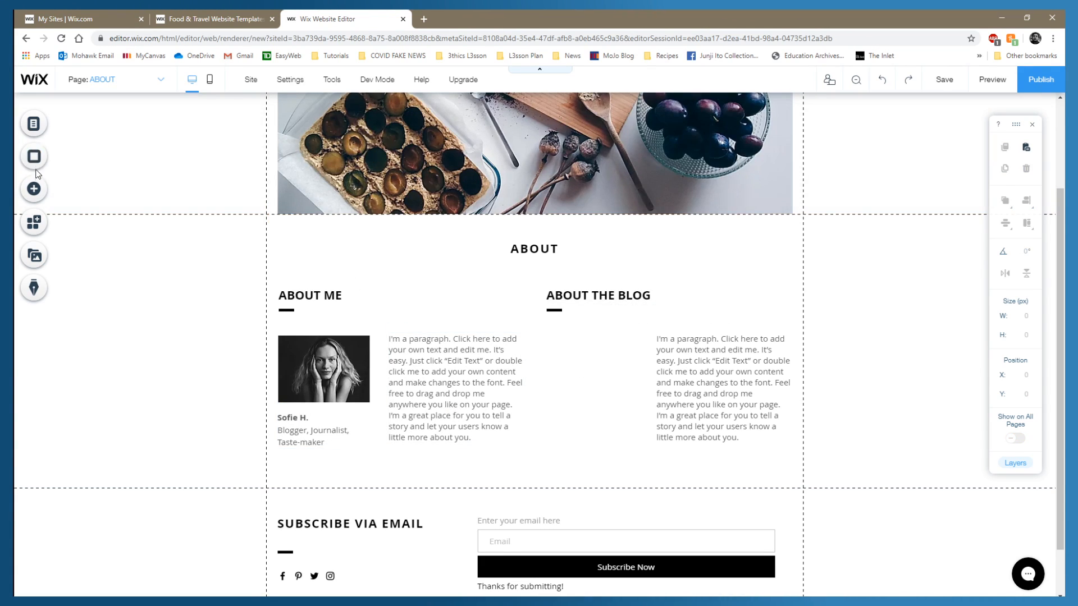
# Open the Free Wix Images collection for adding an image and search it for "food".
pyautogui.click(38, 191)
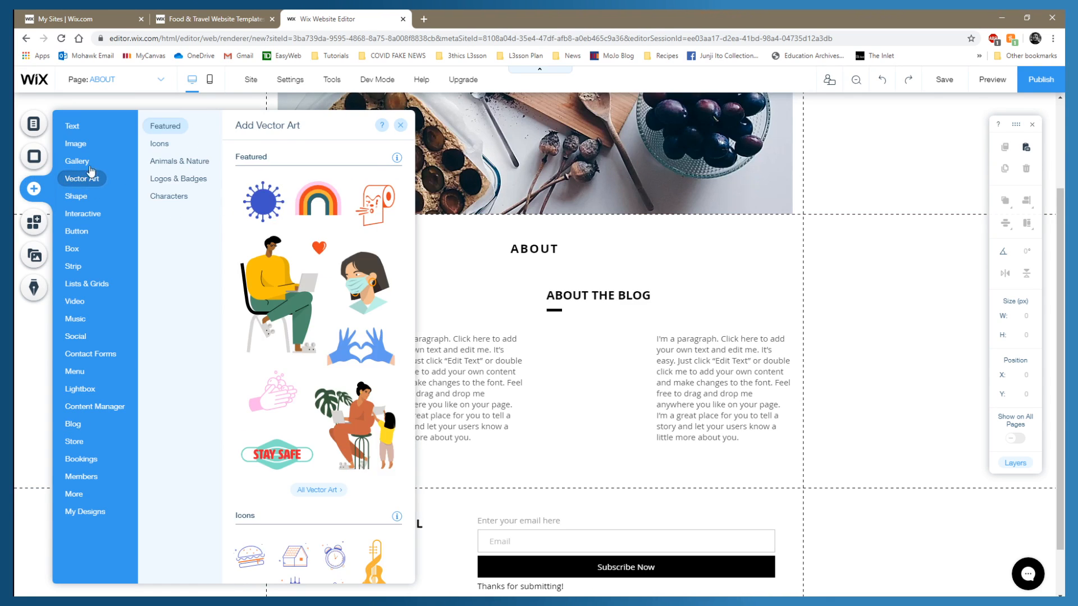
pyautogui.moveTo(79, 144)
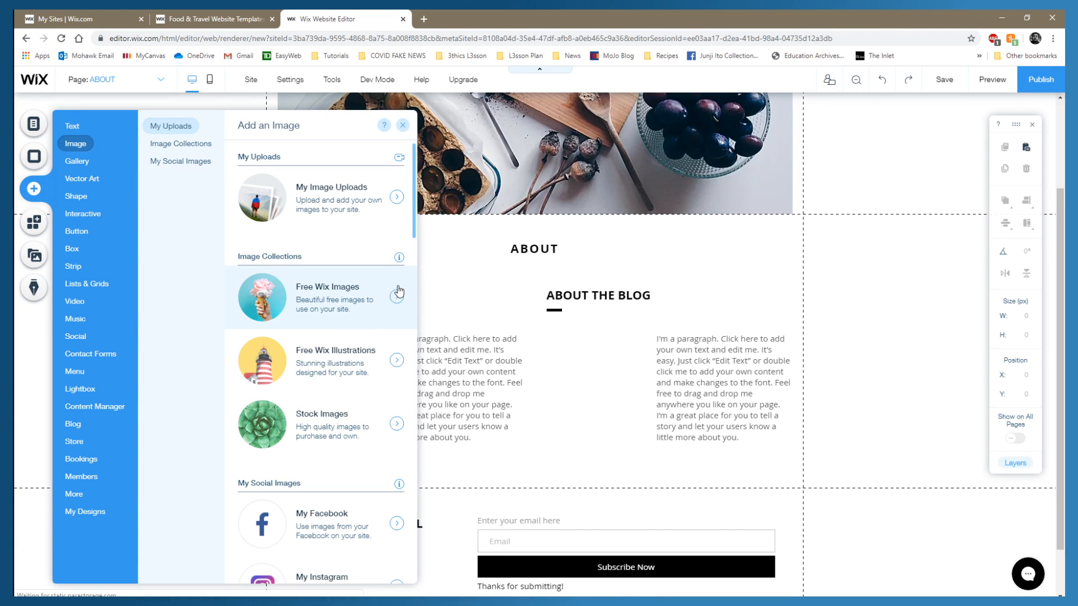
pyautogui.click(398, 295)
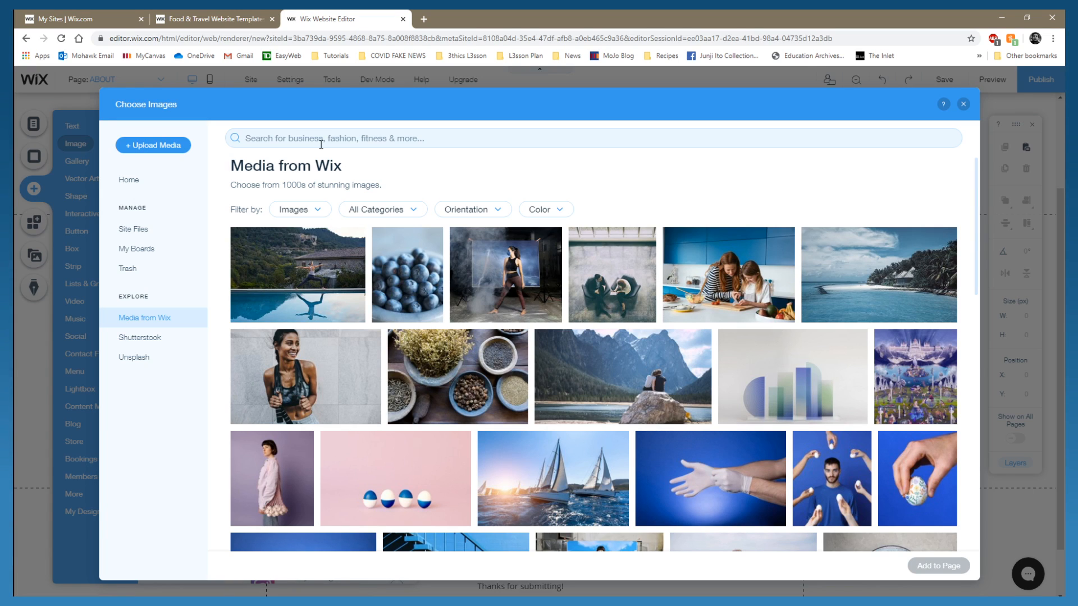
pyautogui.click(317, 135)
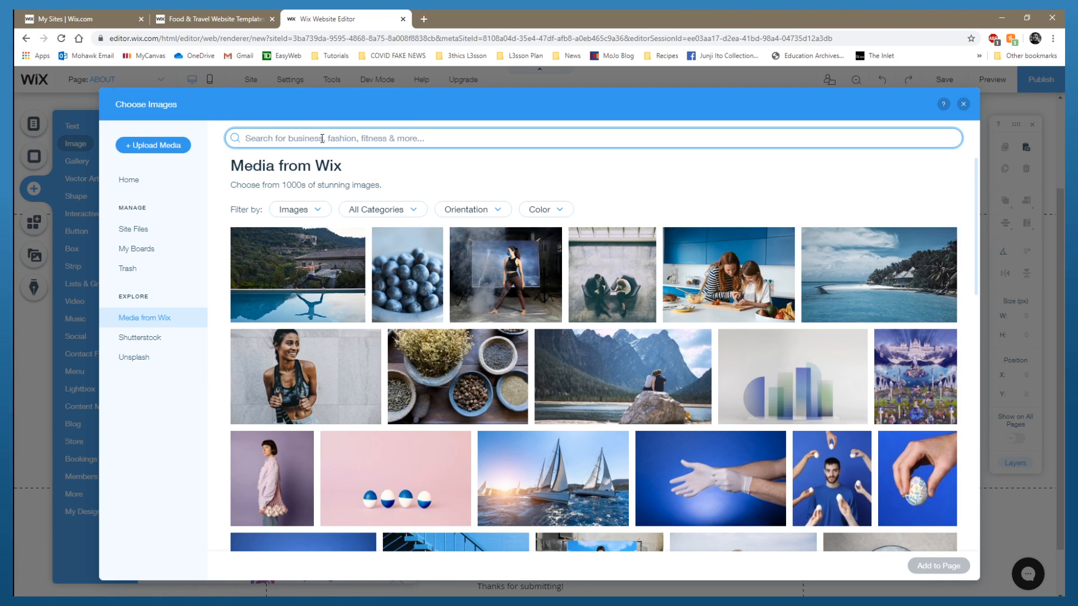
pyautogui.write('food')
pyautogui.press('Return')
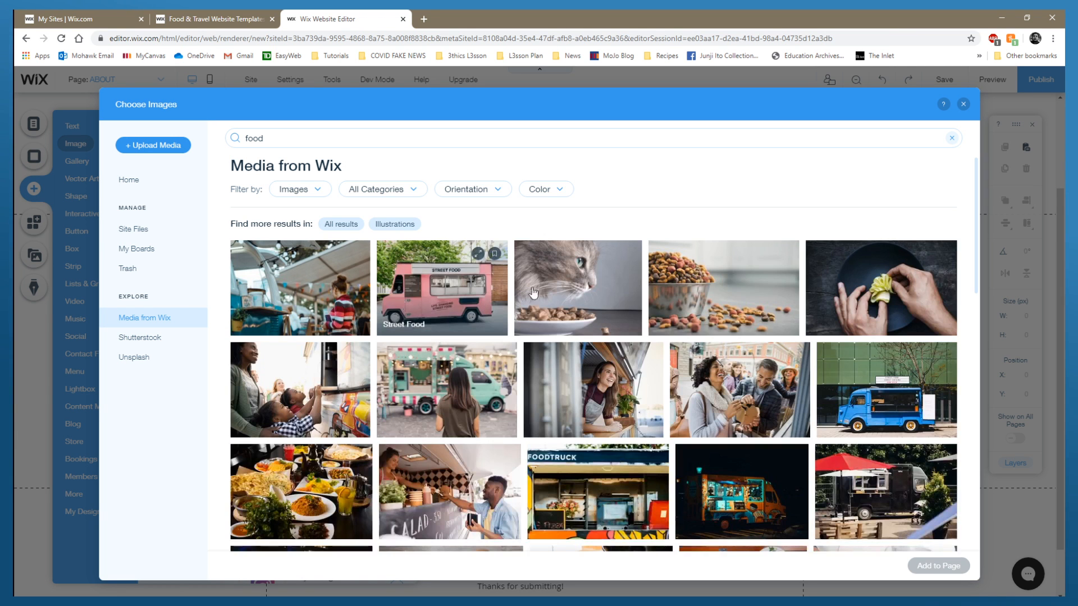
# Choose the photo of dim sum in bamboo steamers from the food images and add it to the About page.
pyautogui.scroll(-8, 613, 312)
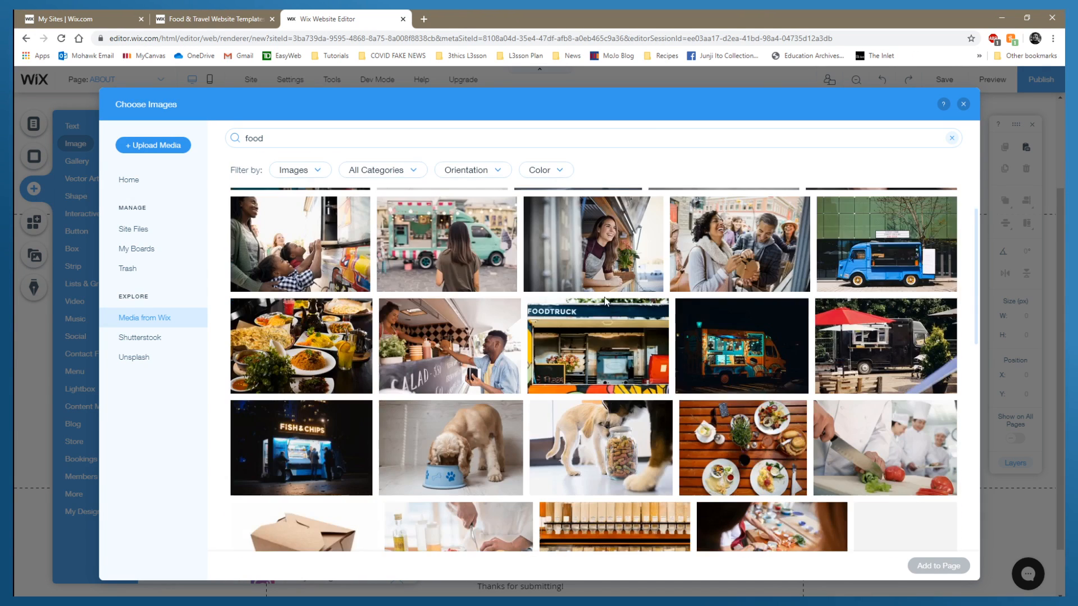
pyautogui.scroll(-2, 604, 300)
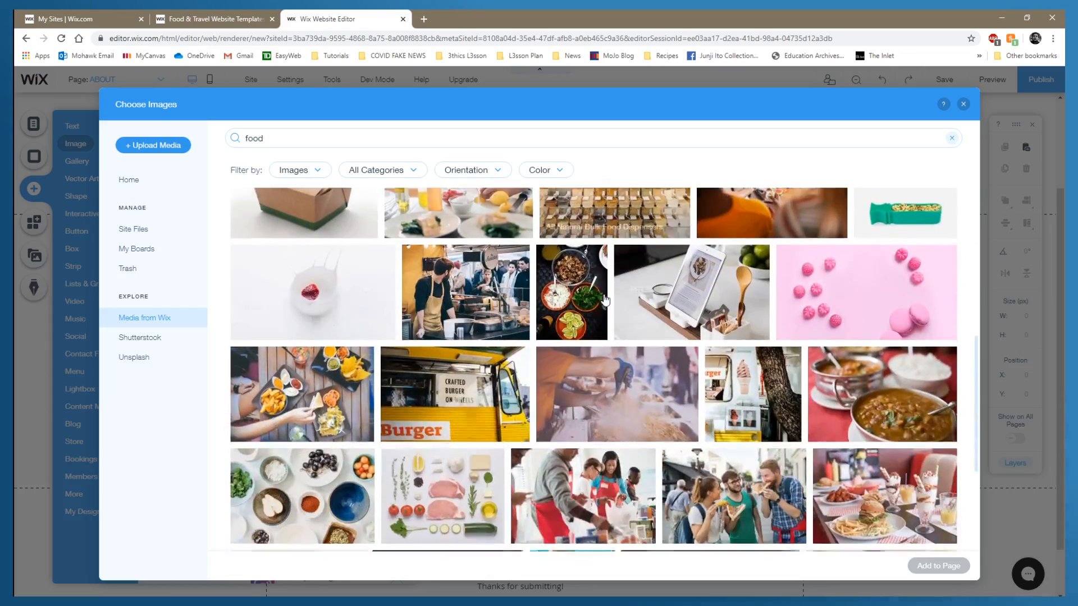
pyautogui.scroll(-3, 602, 297)
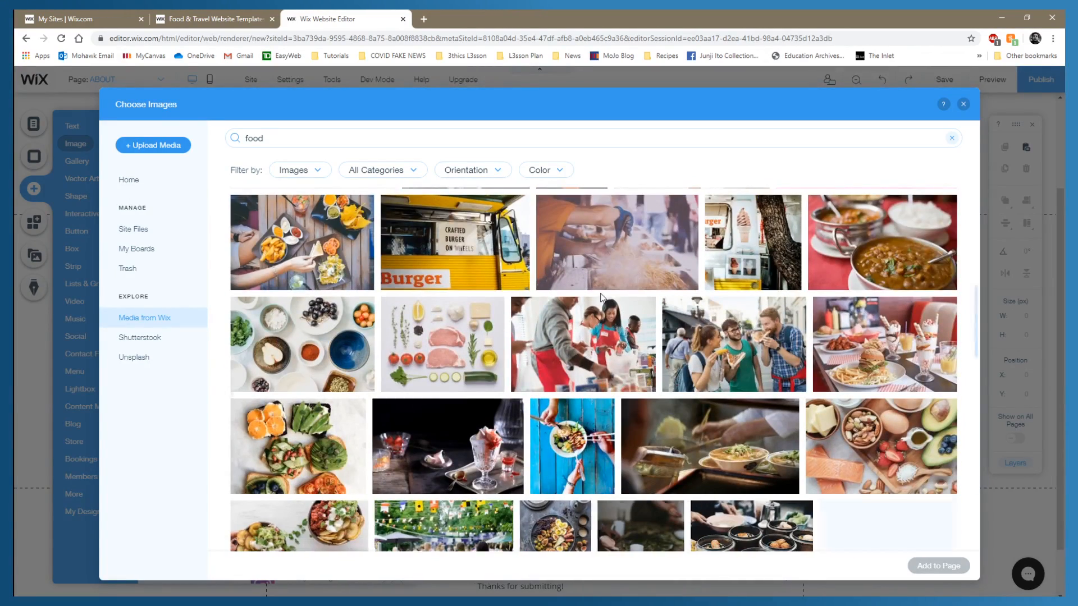
pyautogui.scroll(-6, 603, 297)
pyautogui.scroll(3, 538, 336)
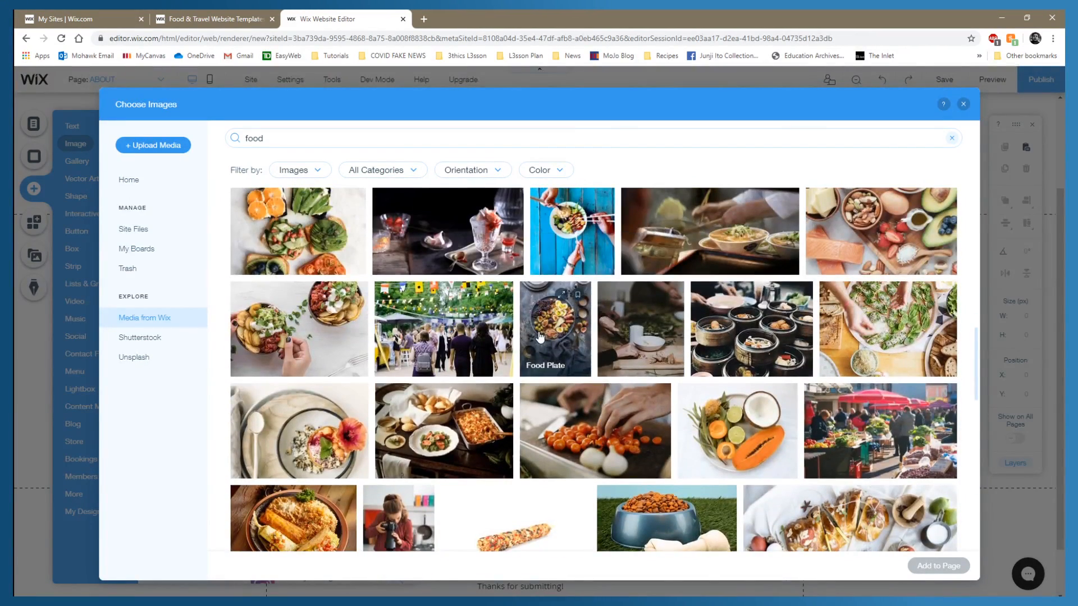
pyautogui.click(540, 337)
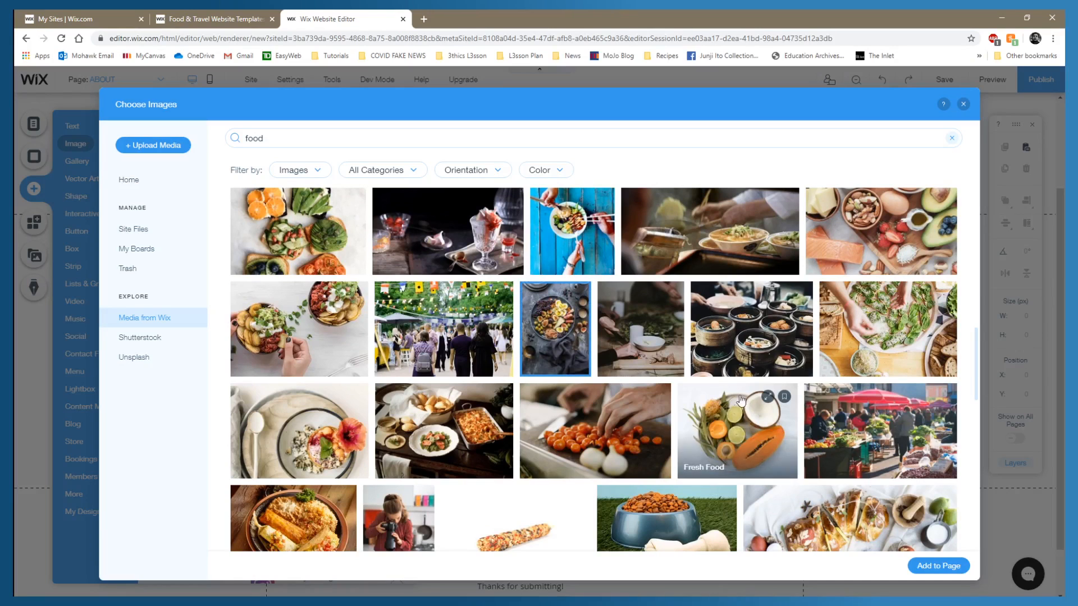
pyautogui.click(739, 343)
pyautogui.click(927, 569)
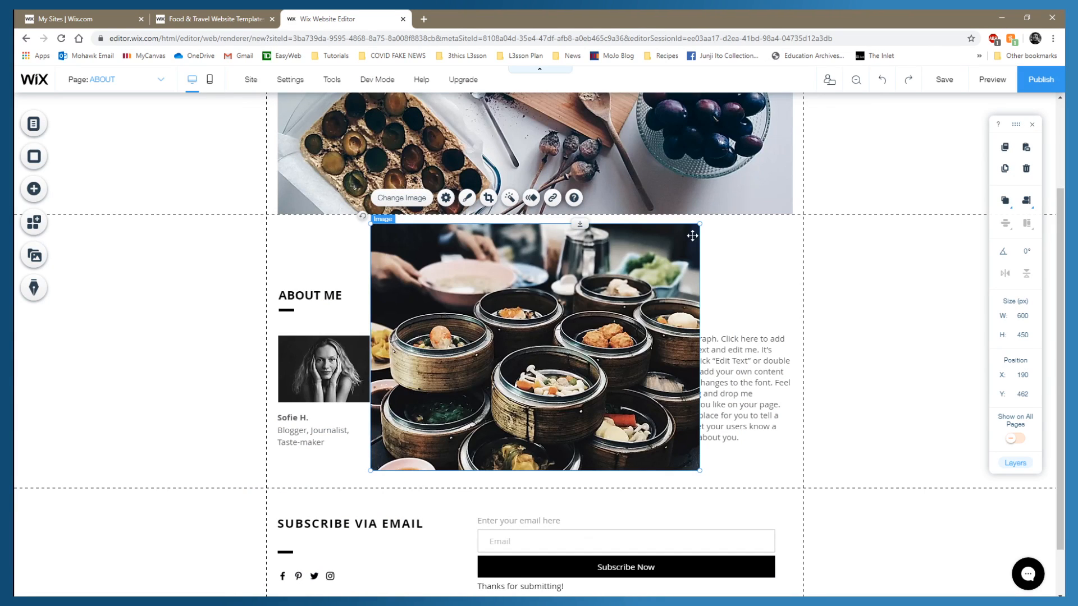
# Shrink the steamer photo proportionally to about 366 by 272 px and place it below the ABOUT THE BLOG heading at X 423, Y 630.
pyautogui.moveTo(699, 224); pyautogui.dragTo(563, 313)
pyautogui.moveTo(532, 389); pyautogui.dragTo(641, 383)
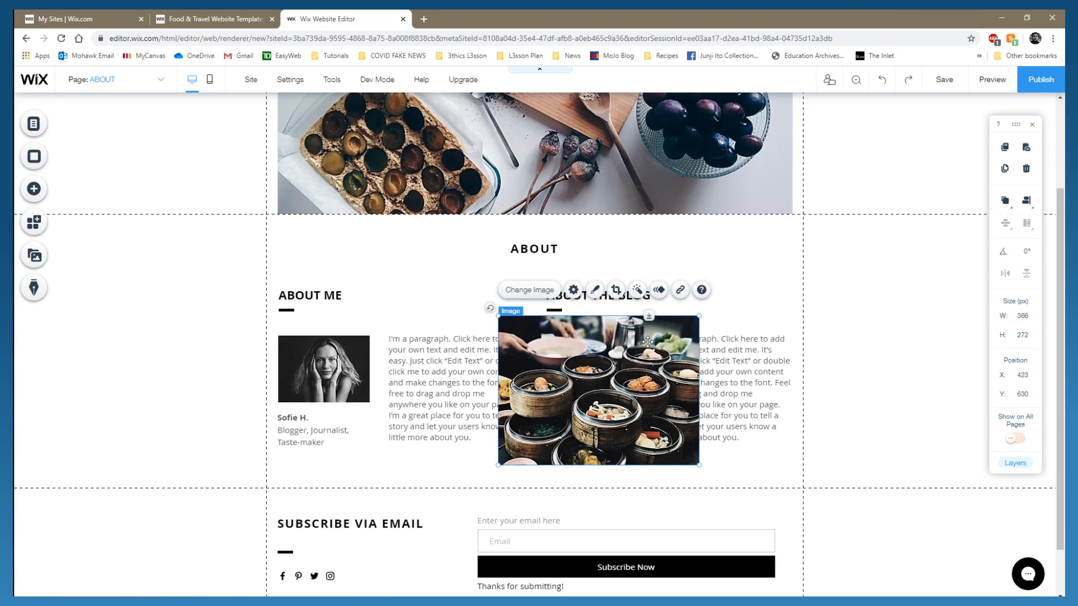
# Crop the steamer photo to about 173 by 205 px, filling the gap beside the blog paragraph, and shift the picture within the crop frame.
pyautogui.click(616, 291)
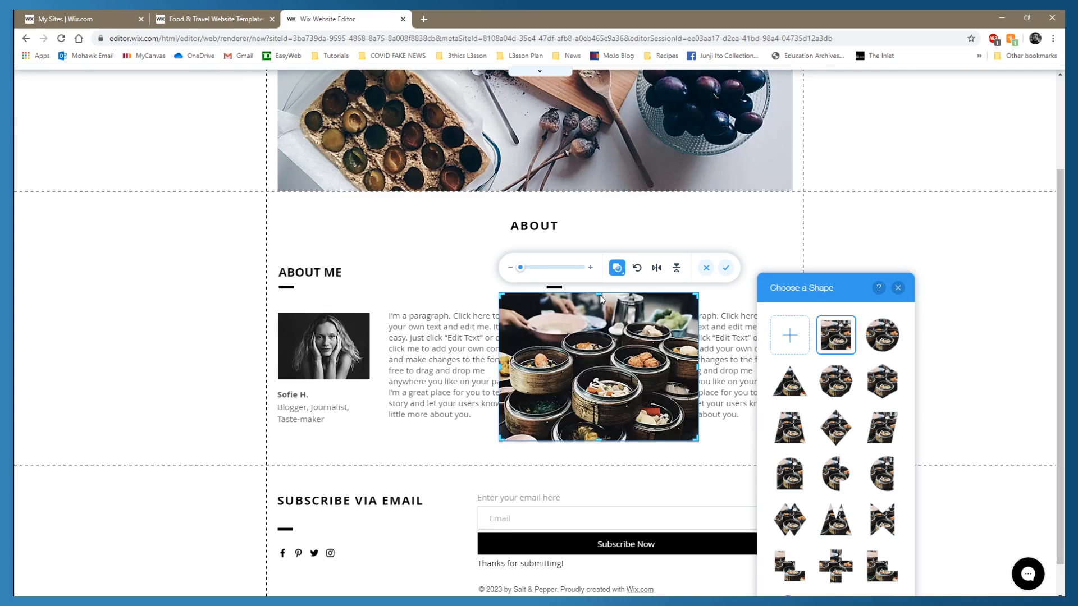
pyautogui.moveTo(599, 295); pyautogui.dragTo(599, 310)
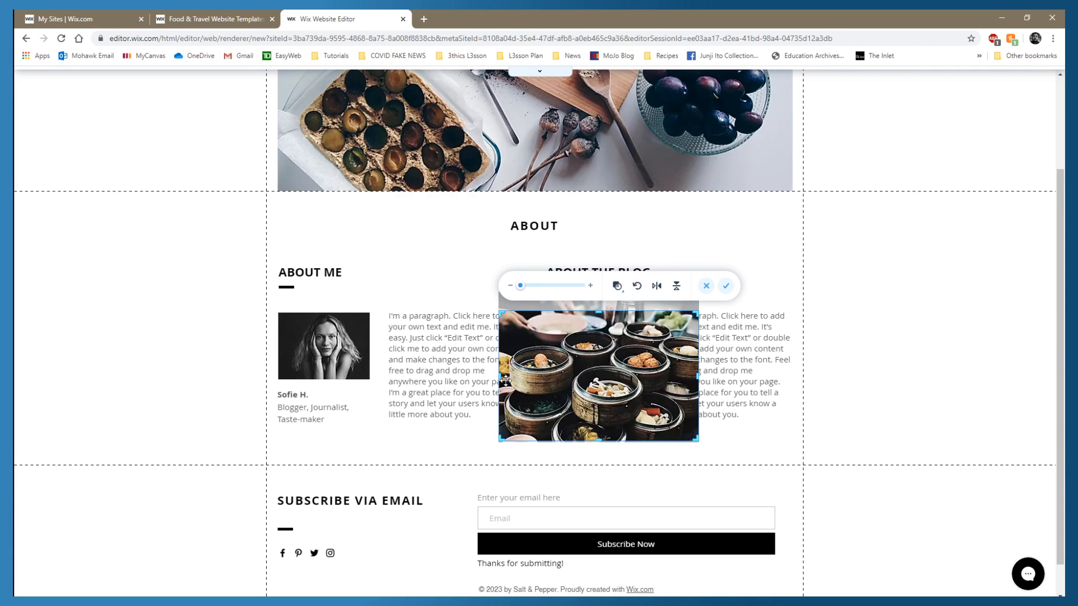
pyautogui.moveTo(500, 380); pyautogui.dragTo(548, 380)
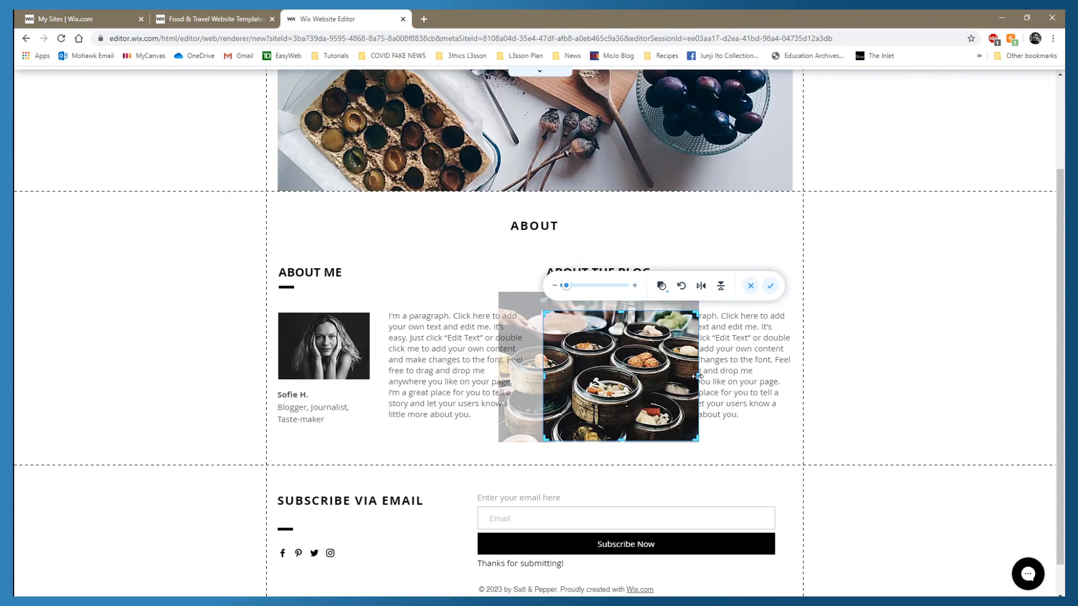
pyautogui.moveTo(698, 376); pyautogui.dragTo(640, 380)
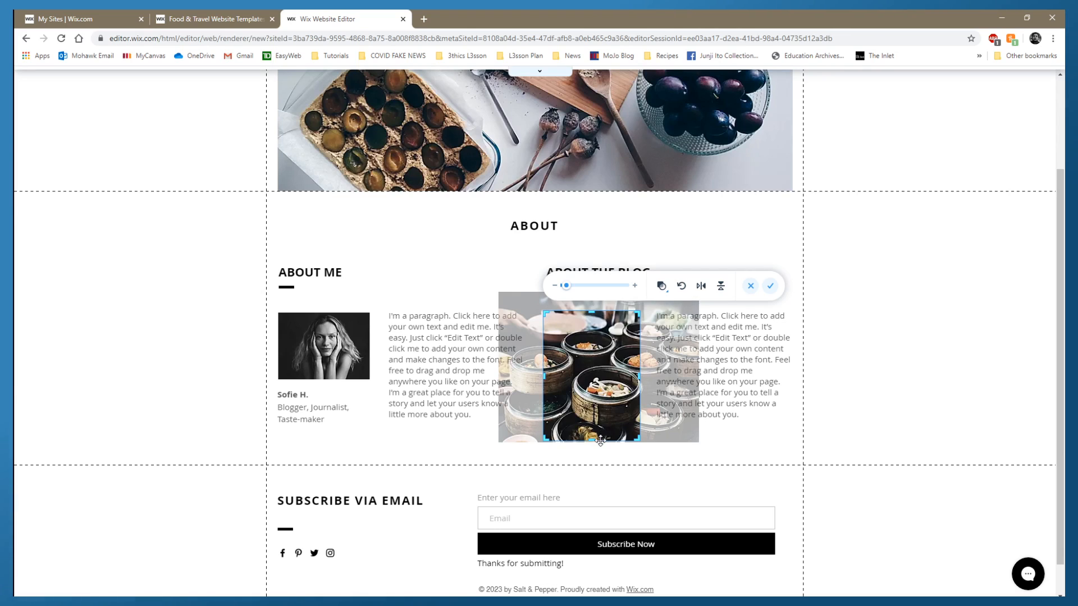
pyautogui.moveTo(591, 442); pyautogui.dragTo(592, 424)
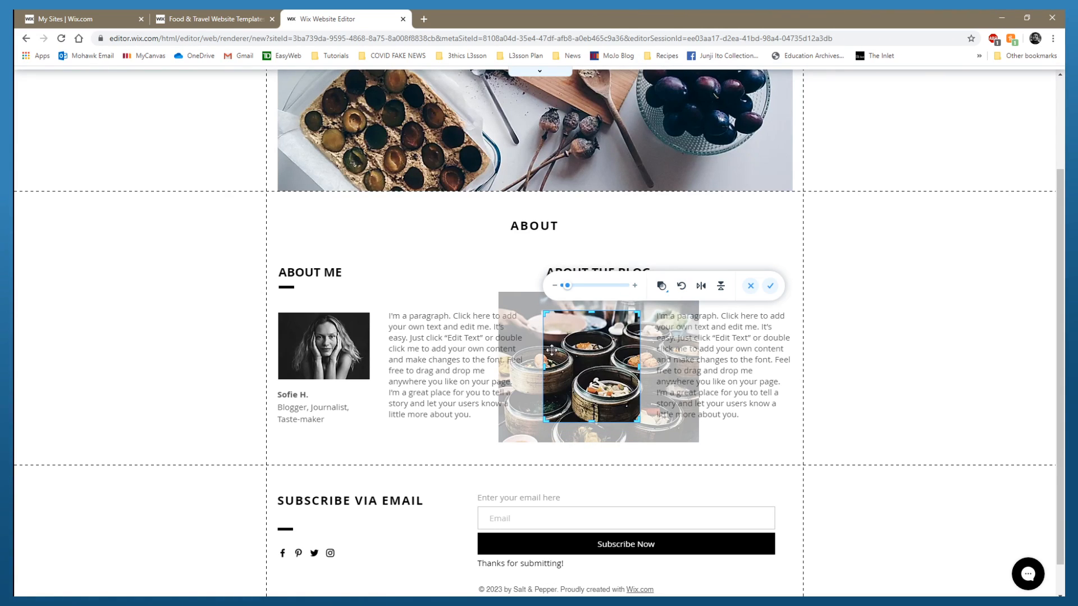
pyautogui.moveTo(544, 370); pyautogui.dragTo(566, 363)
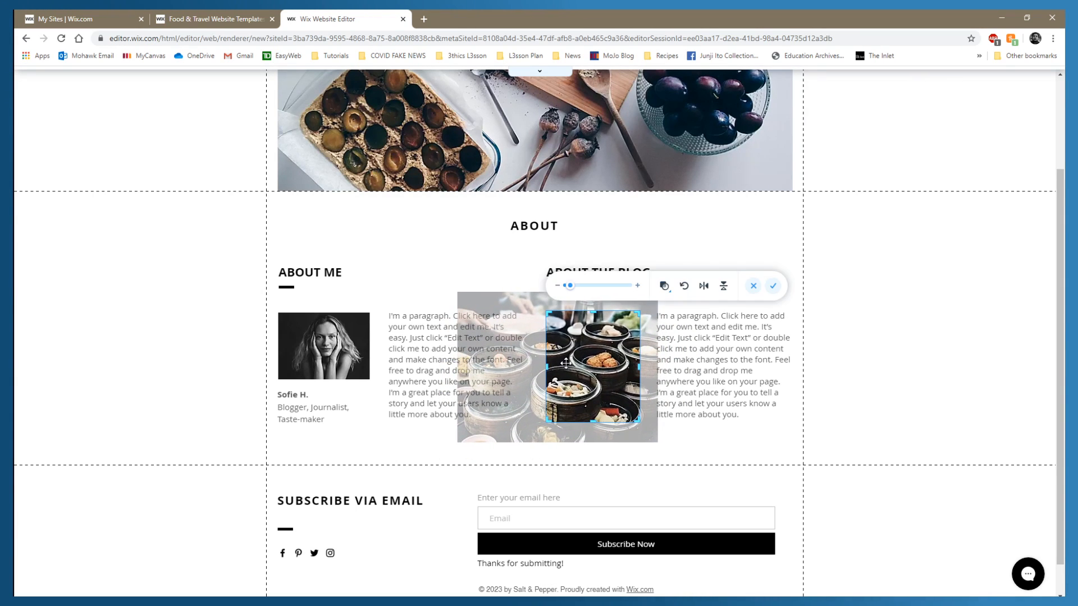
pyautogui.click(773, 286)
pyautogui.click(869, 267)
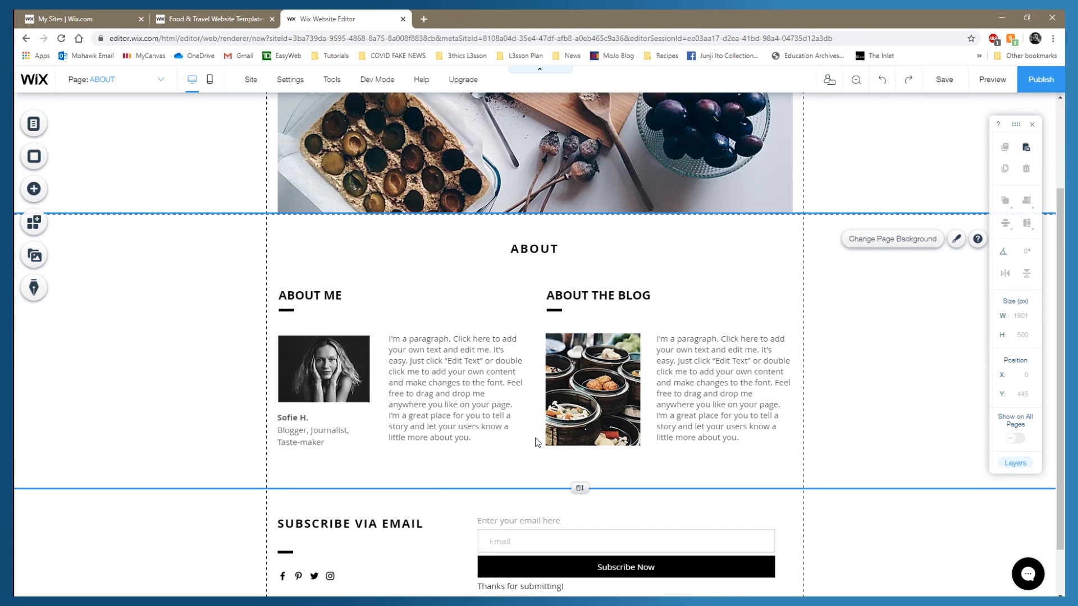
# Reopen the steamer photo's crop, extend its edge slightly toward the blog paragraph, apply it and deselect the image.
pyautogui.click(588, 389)
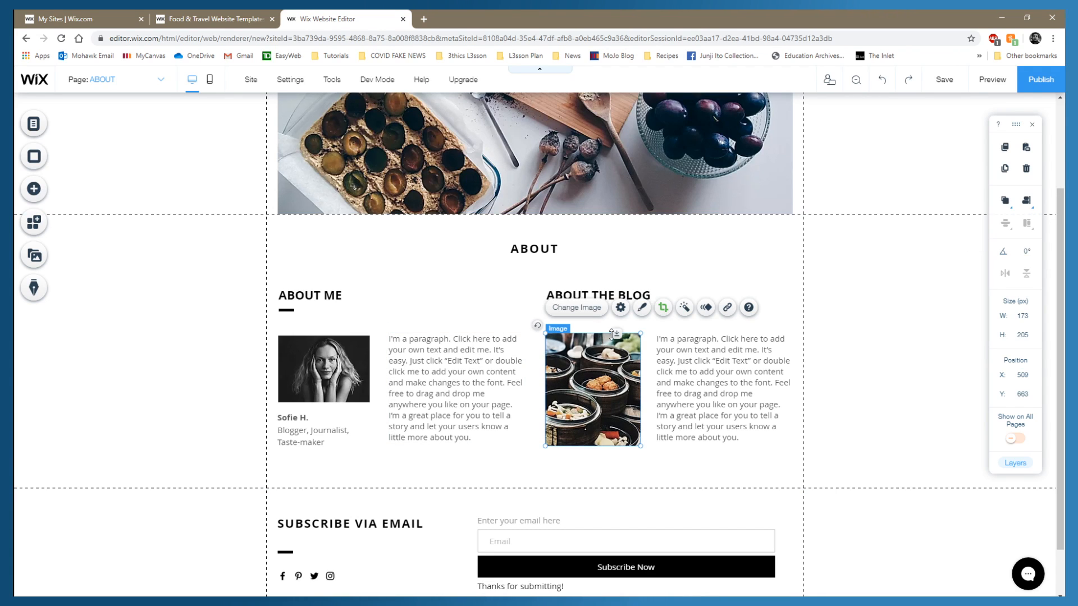
pyautogui.click(663, 307)
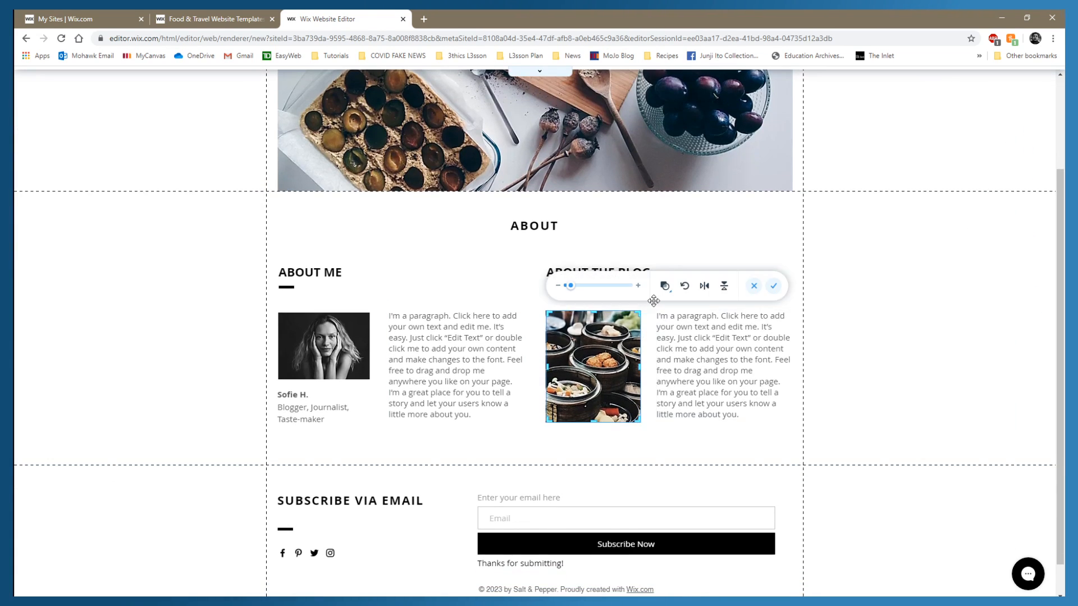
pyautogui.click(640, 366)
pyautogui.moveTo(641, 366); pyautogui.dragTo(643, 365)
pyautogui.click(773, 285)
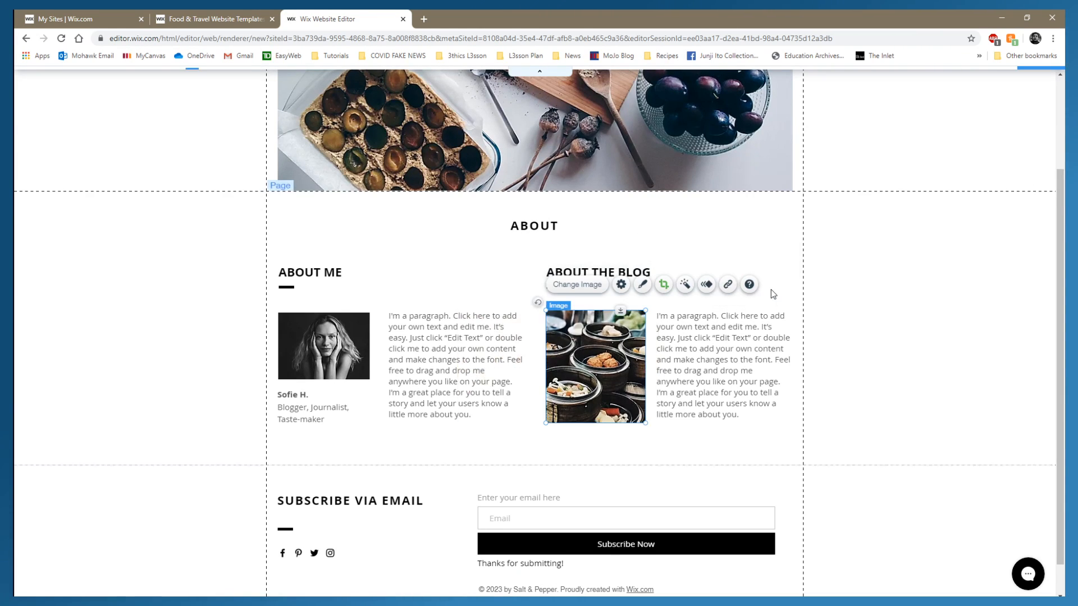
pyautogui.click(848, 305)
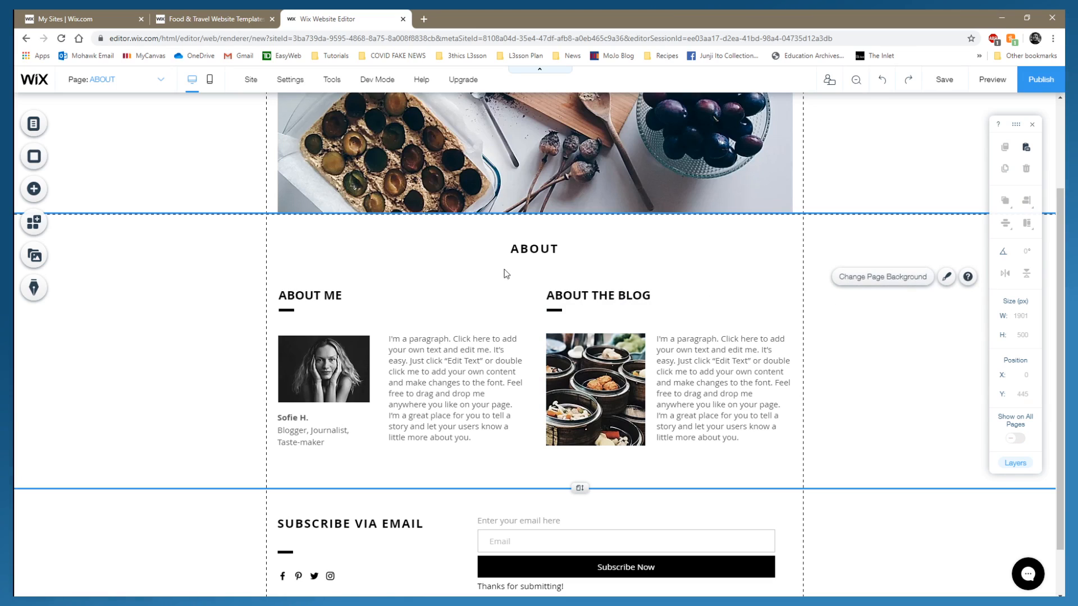
pyautogui.click(228, 291)
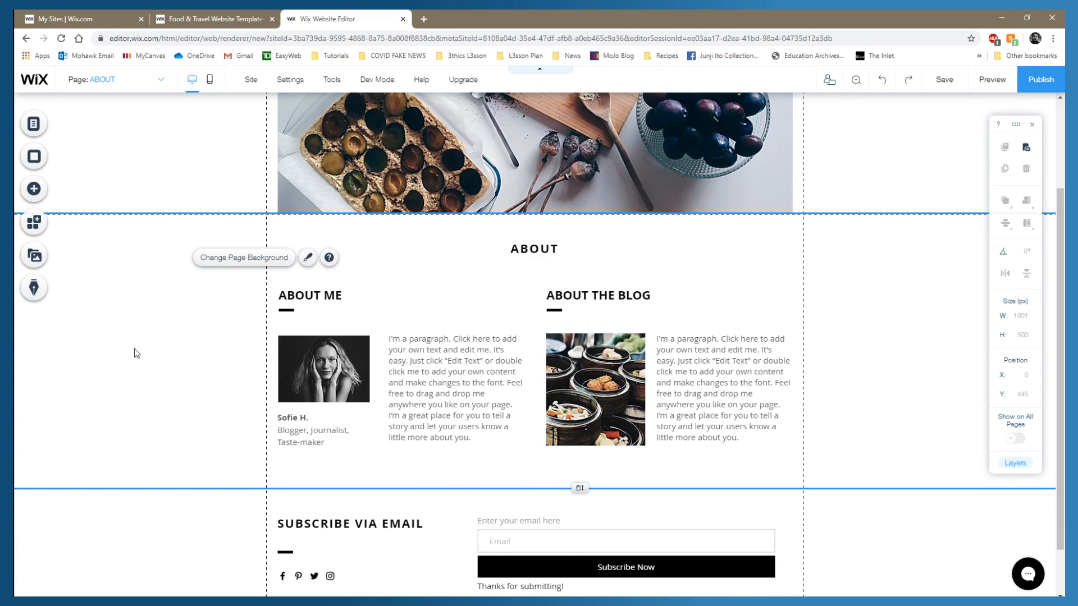
pyautogui.scroll(3, 874, 310)
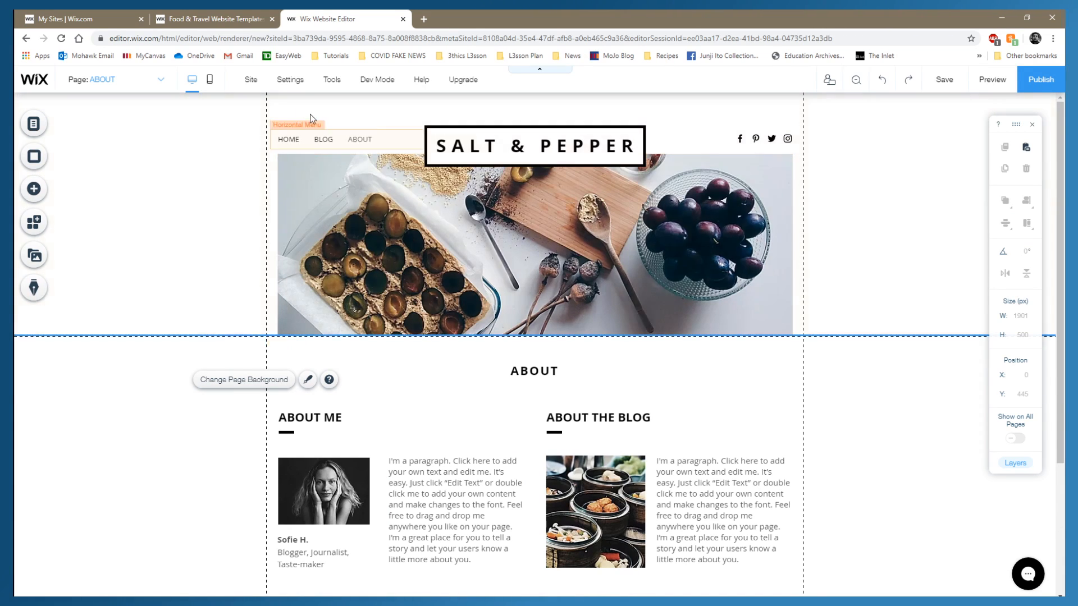
# Switch to the Home page, look through its blog posts and select the custom feed below the FOOD BLOG heading.
pyautogui.click(161, 84)
pyautogui.click(87, 121)
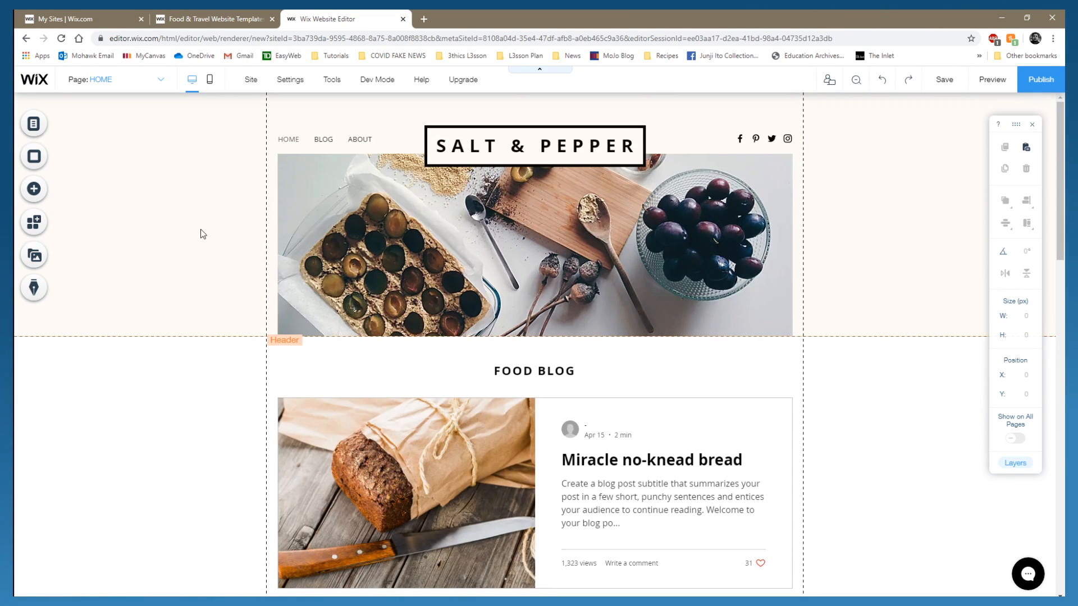
pyautogui.scroll(-1, 210, 253)
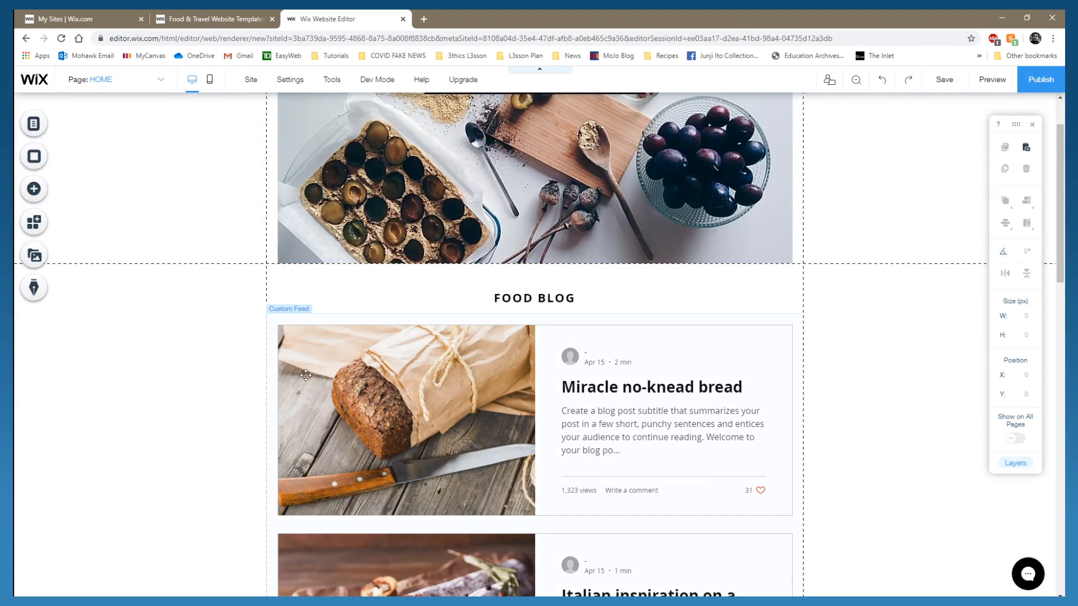
pyautogui.scroll(-4, 243, 378)
pyautogui.scroll(3, 240, 372)
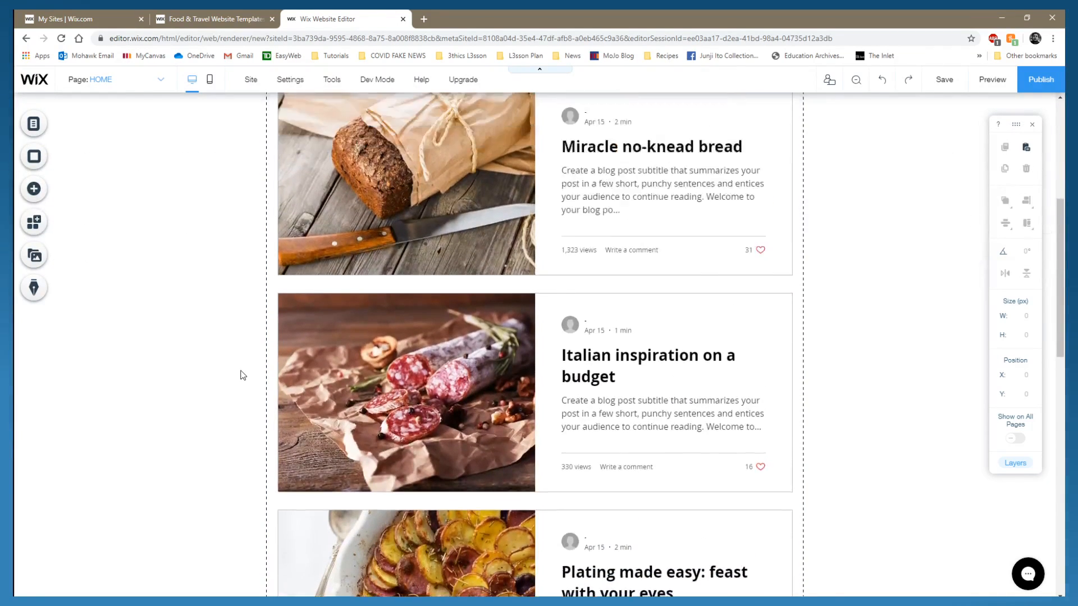
pyautogui.click(608, 320)
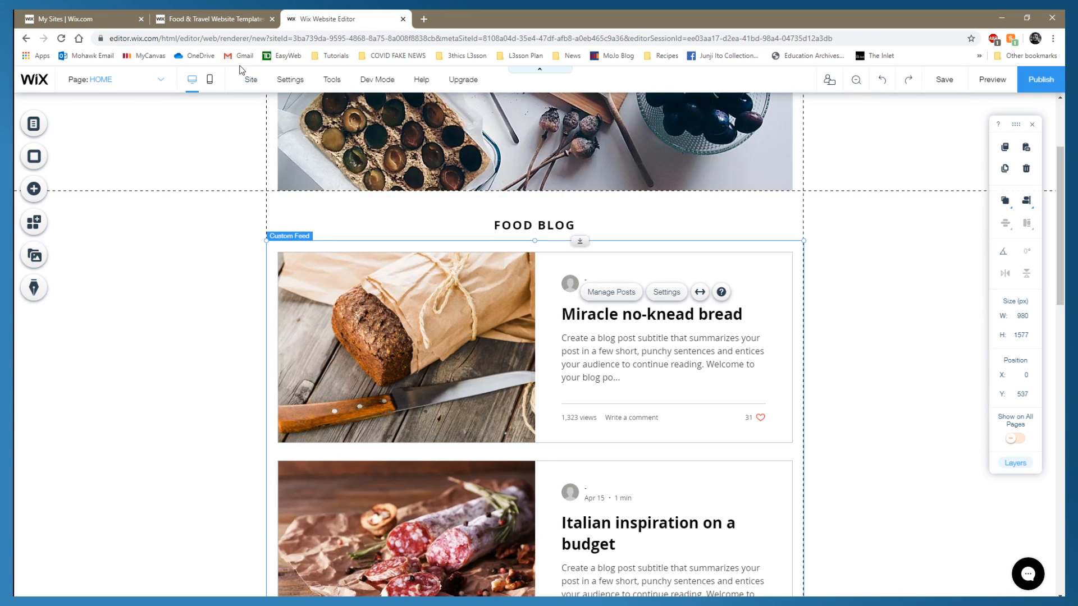
# Open the published posts from the blog manager and open the post "7 salads to spice up your summer" for editing.
pyautogui.click(40, 289)
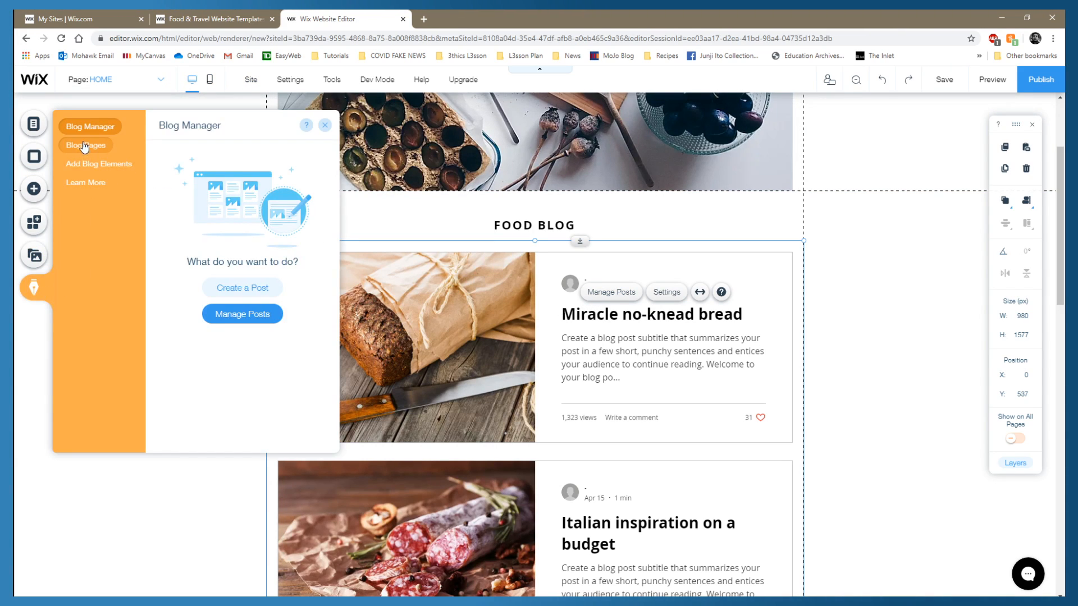
pyautogui.click(235, 320)
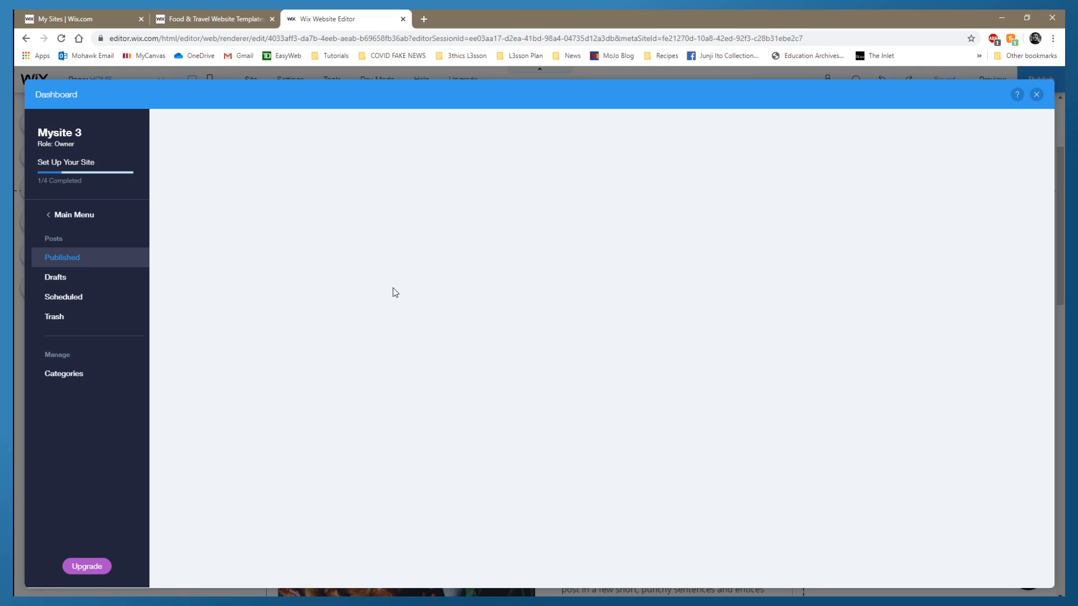
pyautogui.scroll(-3, 395, 290)
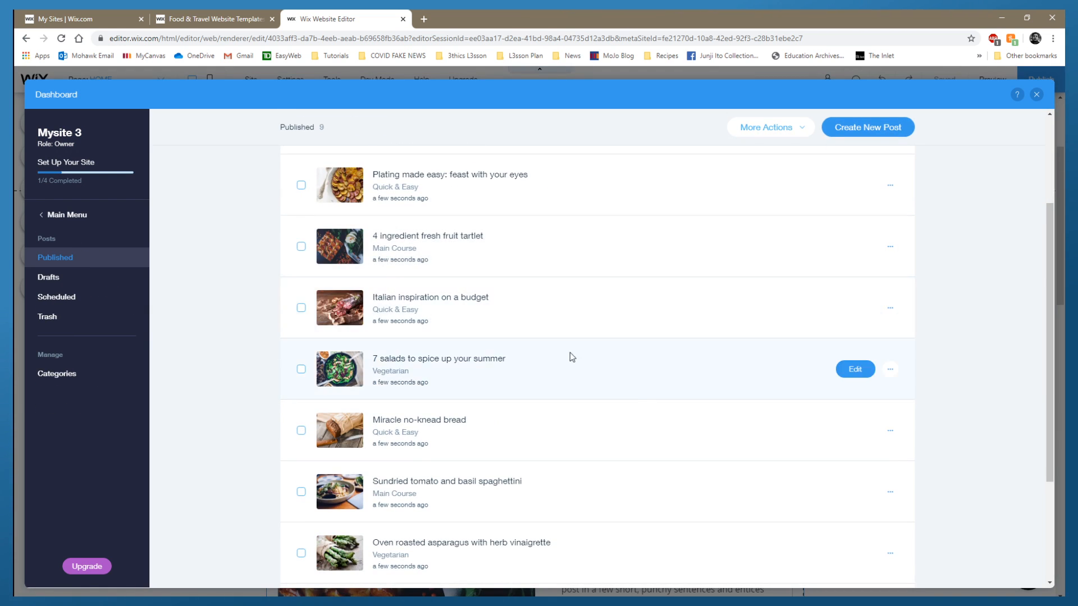
pyautogui.click(399, 361)
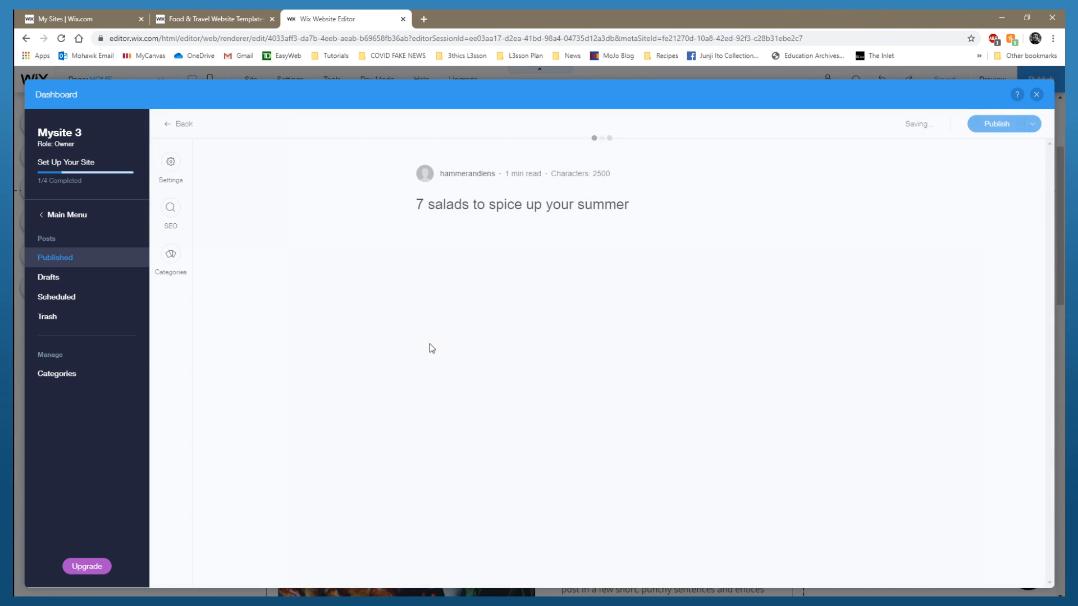
# Examine how the salads post is built, from title, subtitle and photo through headings, quotes, hashtags and body text to its end.
pyautogui.scroll(-2, 414, 336)
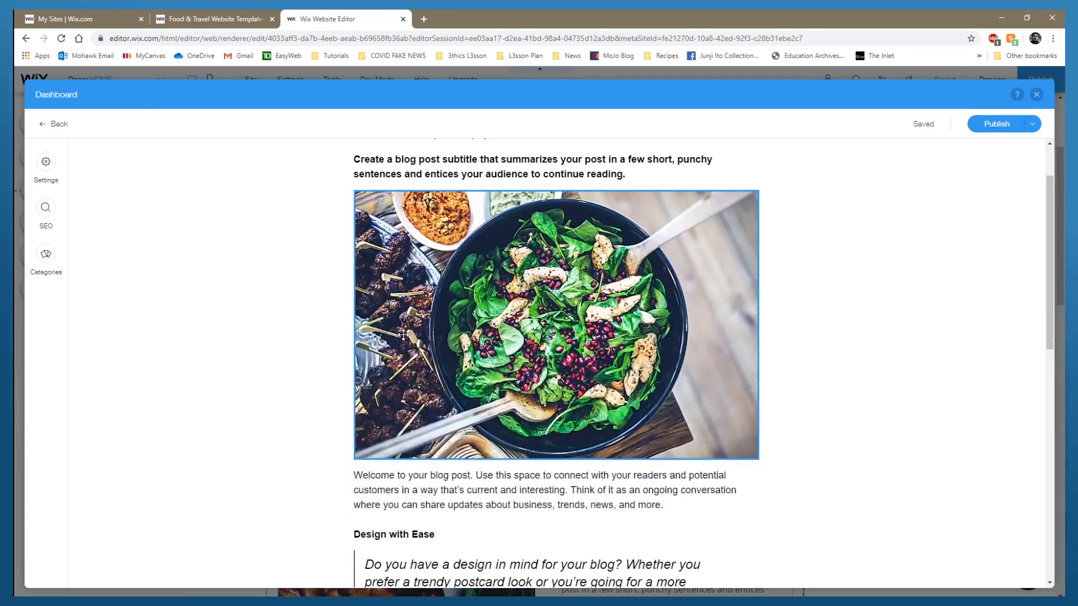
pyautogui.scroll(2, 404, 335)
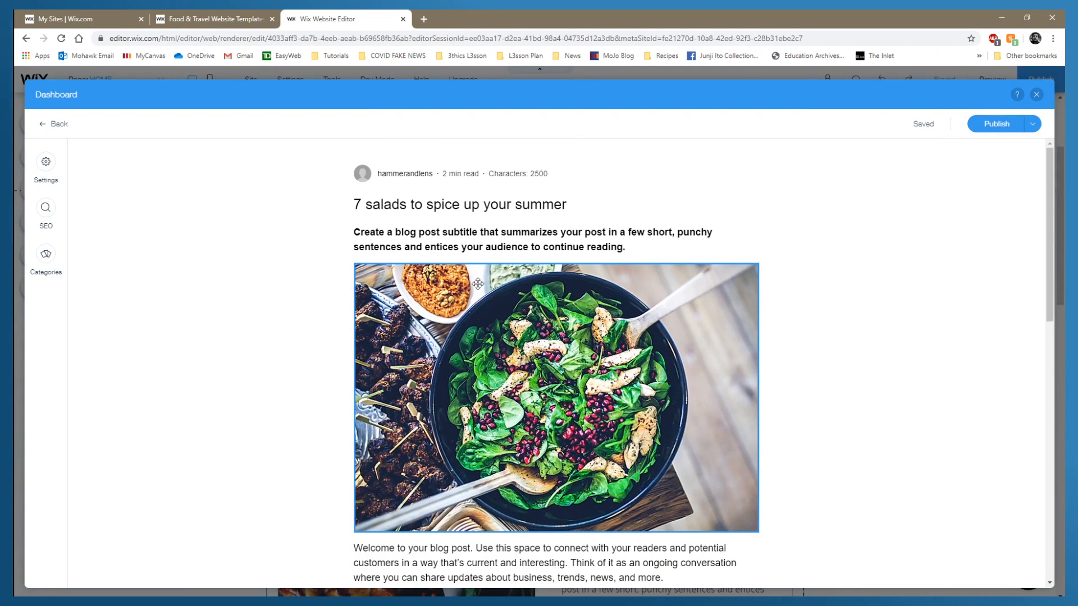
pyautogui.scroll(-2, 478, 286)
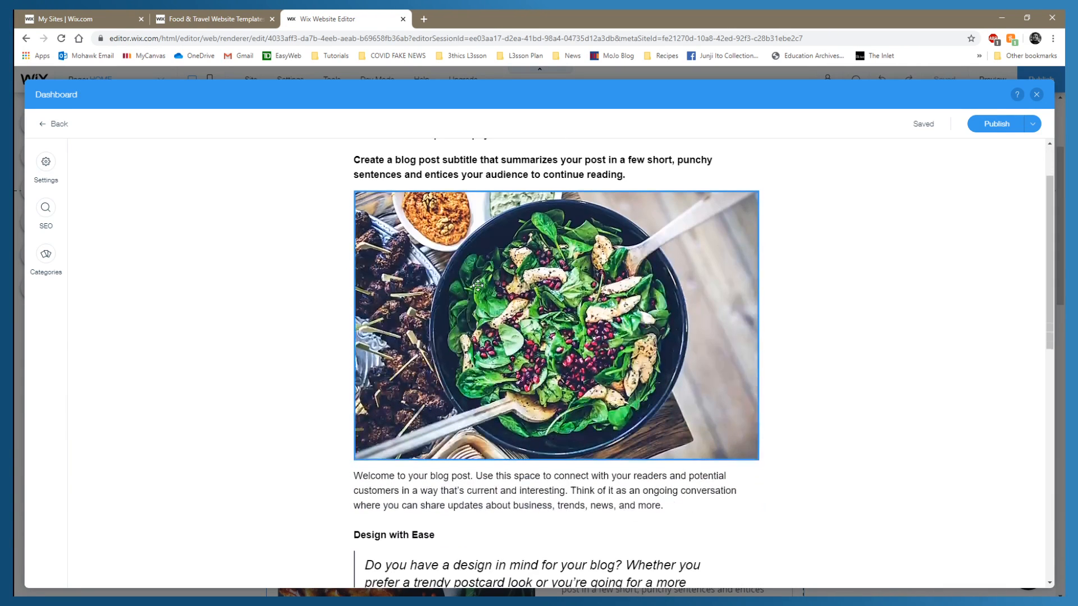
pyautogui.scroll(2, 481, 174)
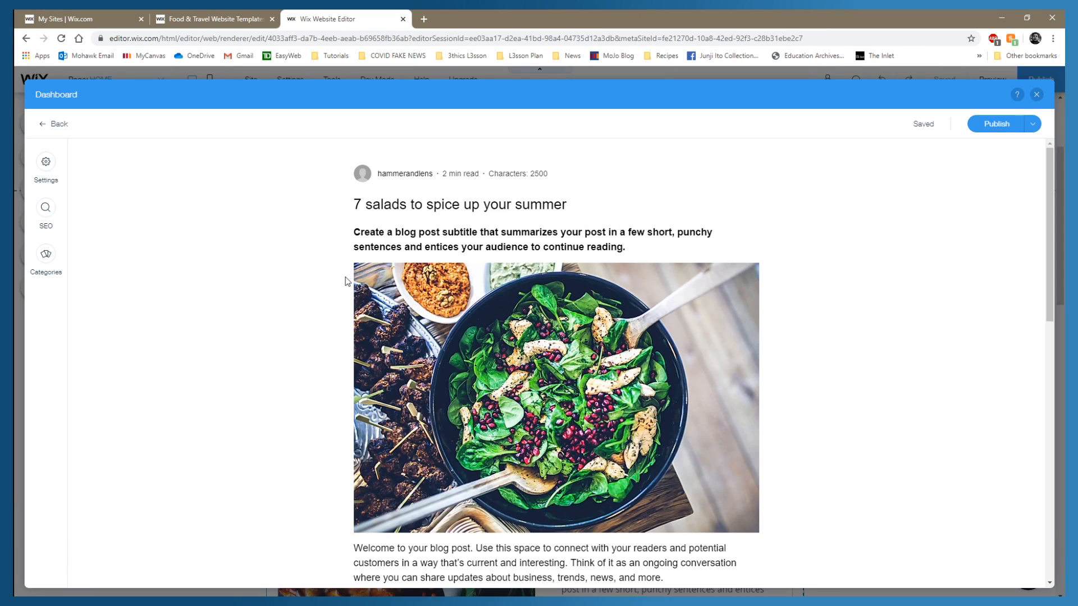
pyautogui.scroll(-3, 345, 281)
pyautogui.scroll(-1, 378, 329)
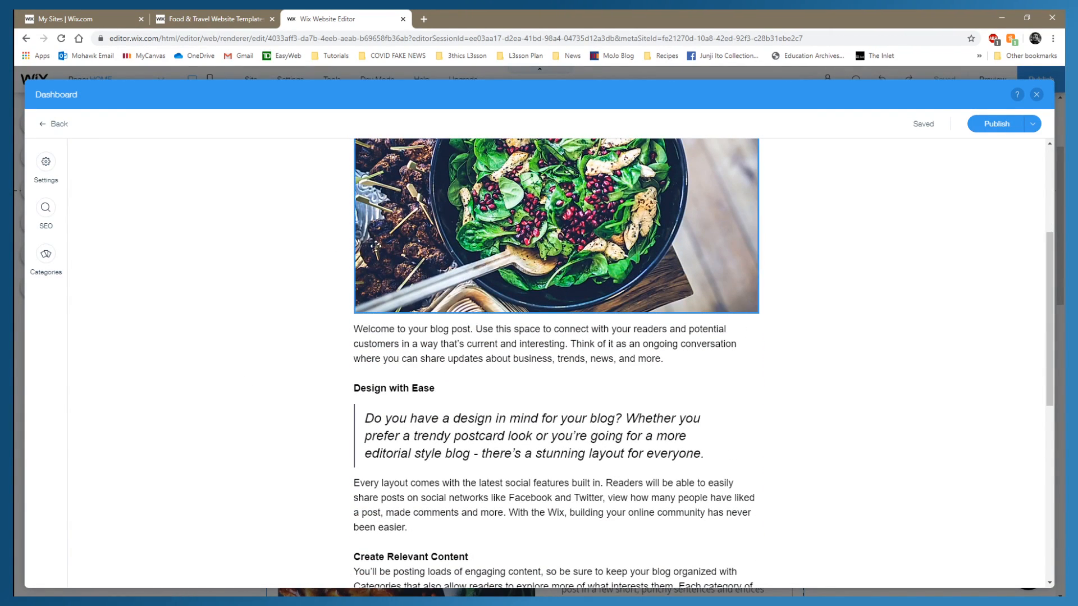
pyautogui.scroll(-2, 507, 326)
pyautogui.scroll(-1, 507, 324)
pyautogui.scroll(1, 453, 330)
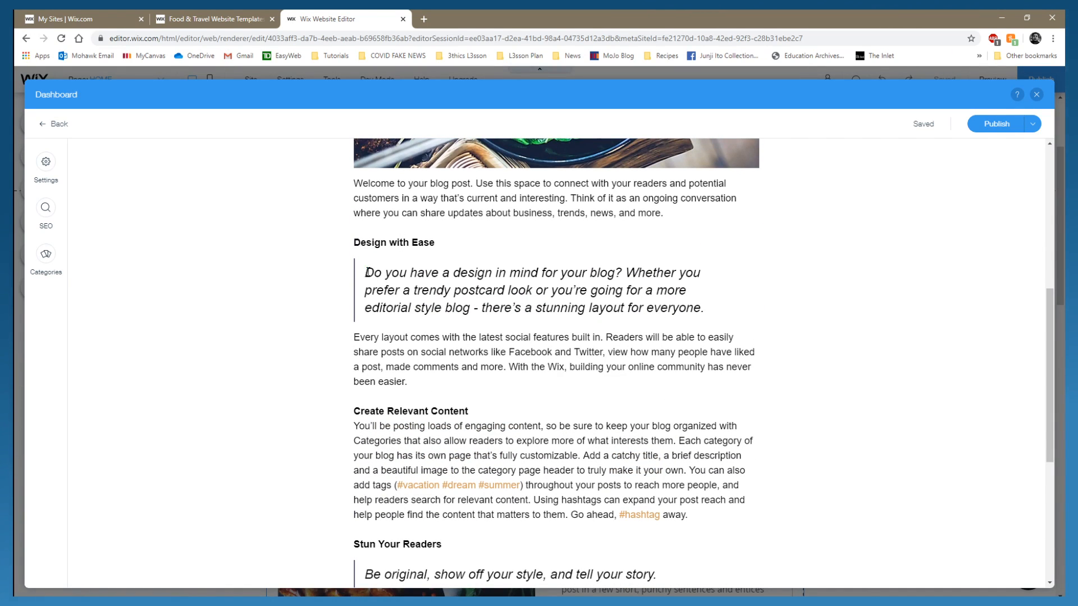
pyautogui.moveTo(366, 272); pyautogui.dragTo(727, 290)
pyautogui.click(836, 288)
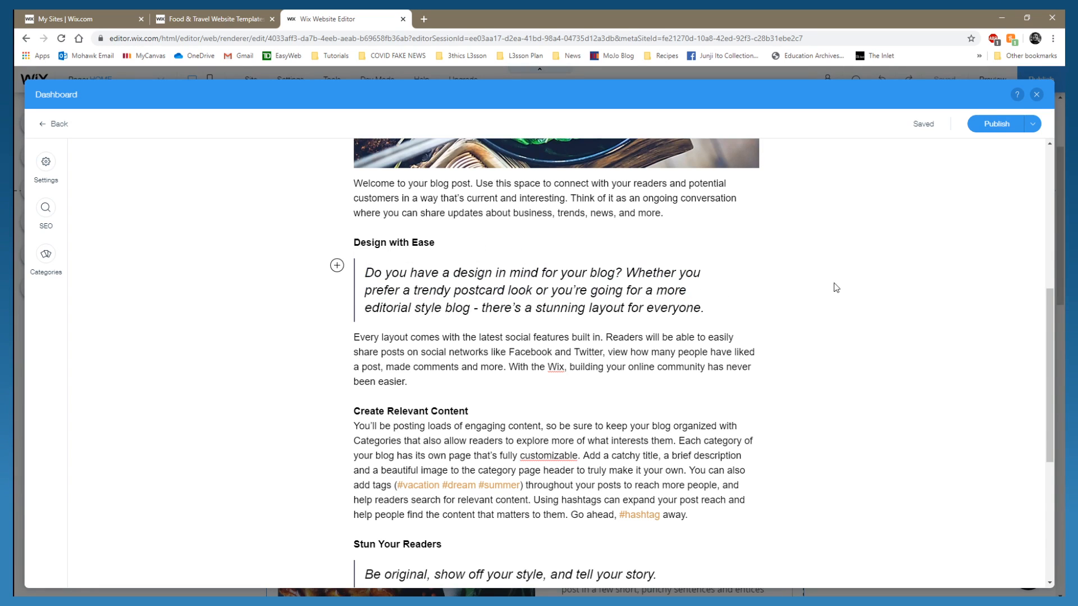
pyautogui.scroll(-3, 666, 286)
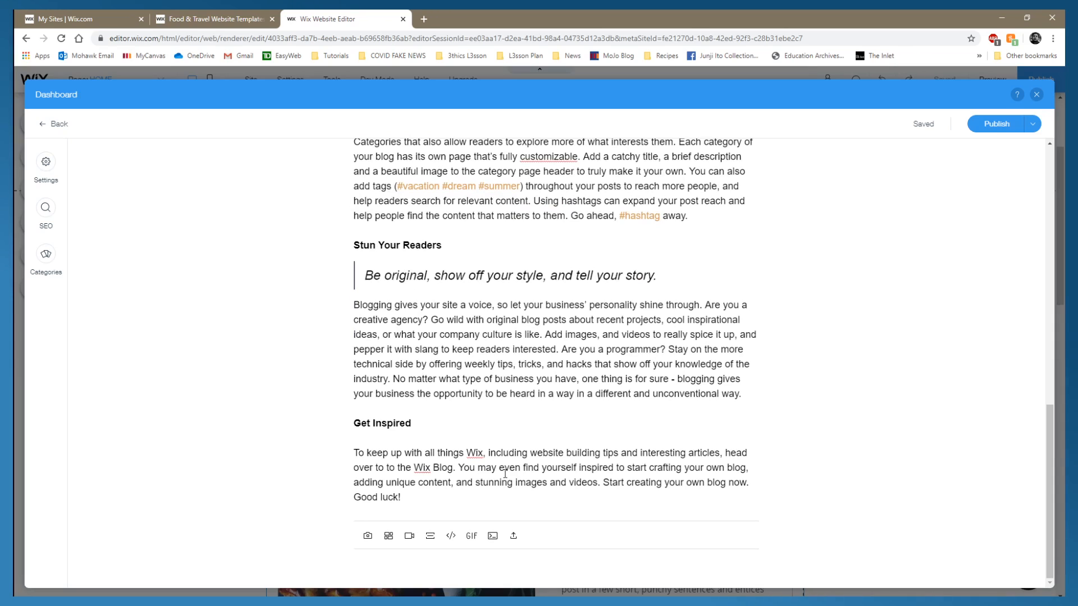
pyautogui.scroll(1, 505, 370)
pyautogui.scroll(-1, 364, 359)
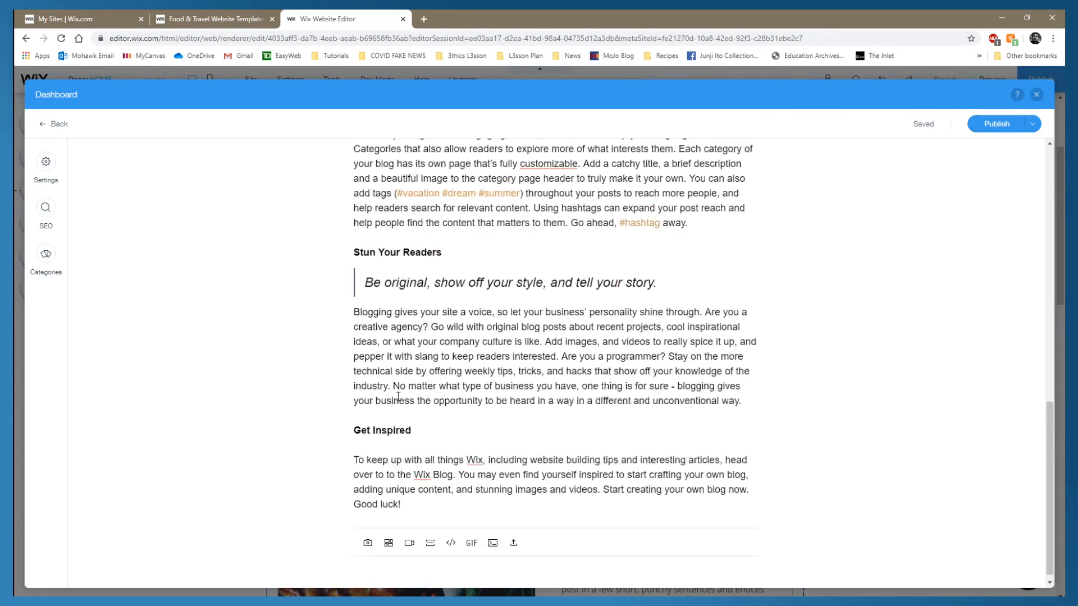
pyautogui.scroll(5, 370, 357)
pyautogui.scroll(-6, 375, 356)
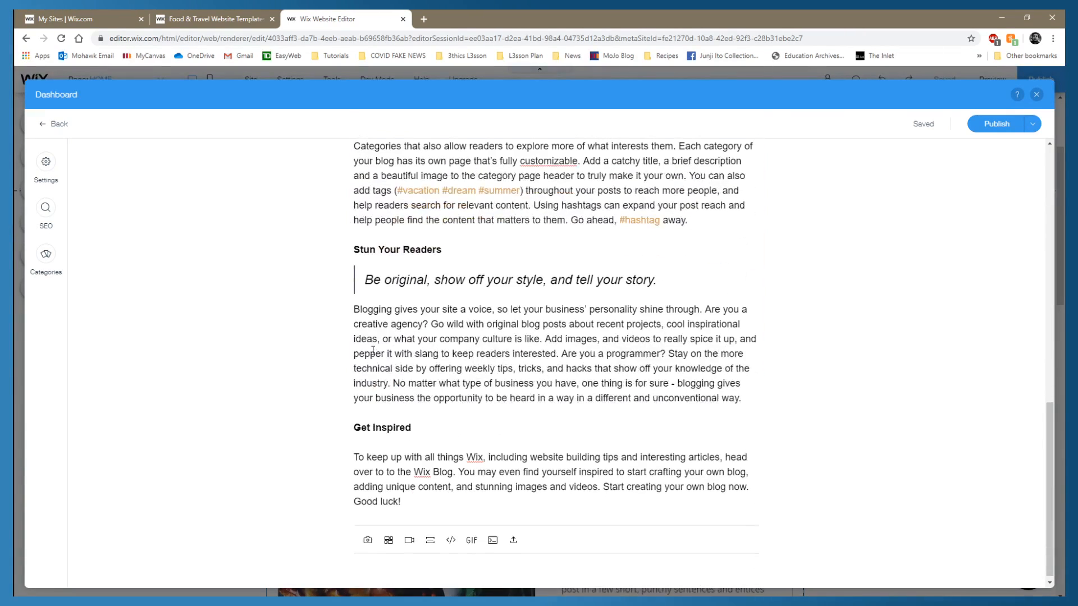
pyautogui.scroll(10, 389, 364)
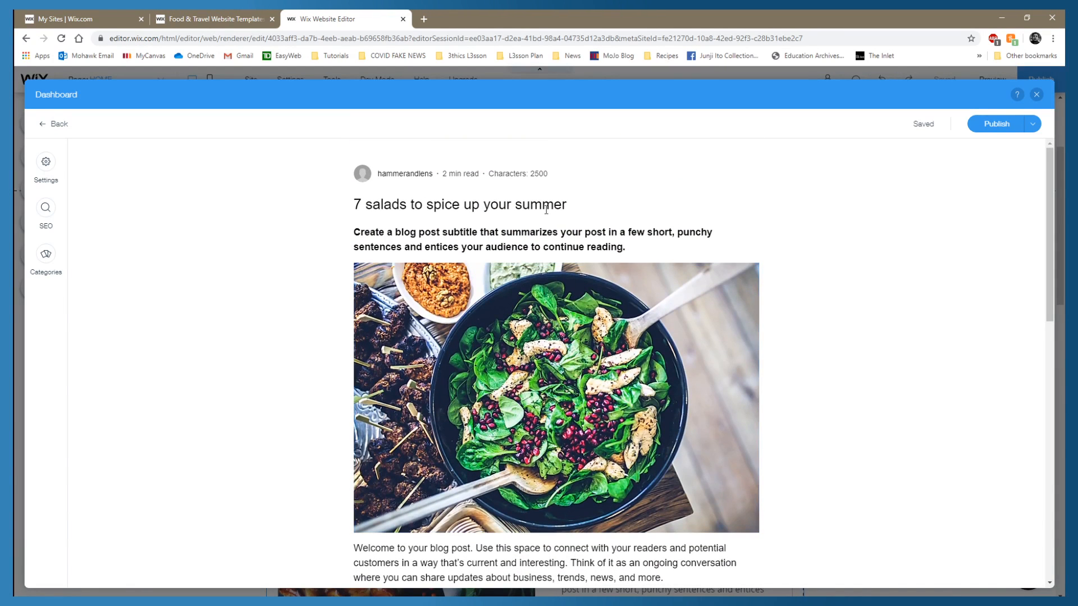
# Leave the salads post, return to the site editor and create a new post through the blog manager.
pyautogui.click(1037, 96)
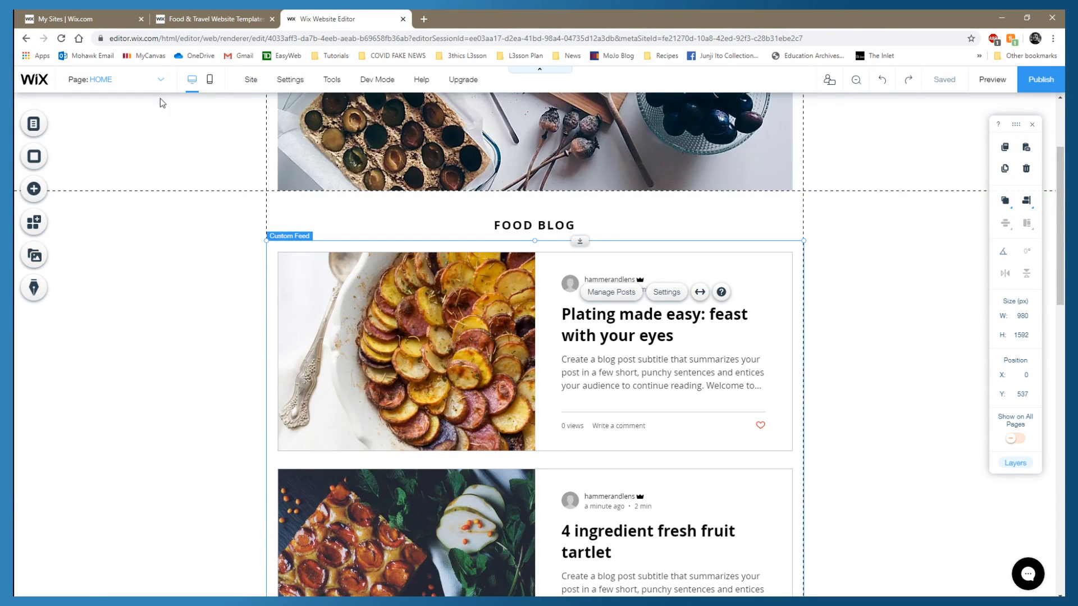
pyautogui.click(160, 84)
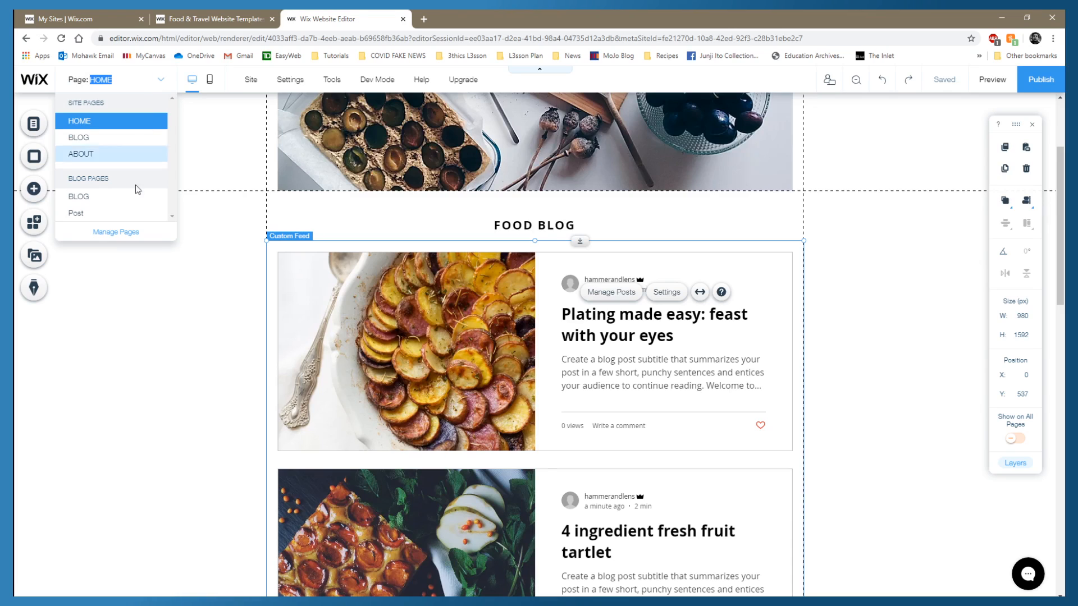
pyautogui.click(50, 288)
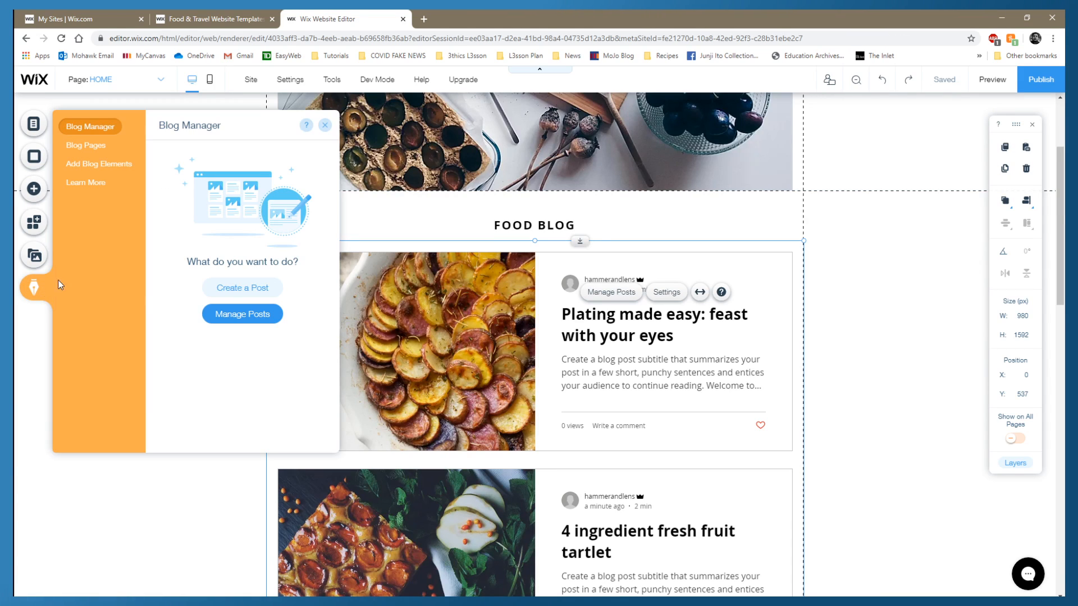
pyautogui.click(221, 288)
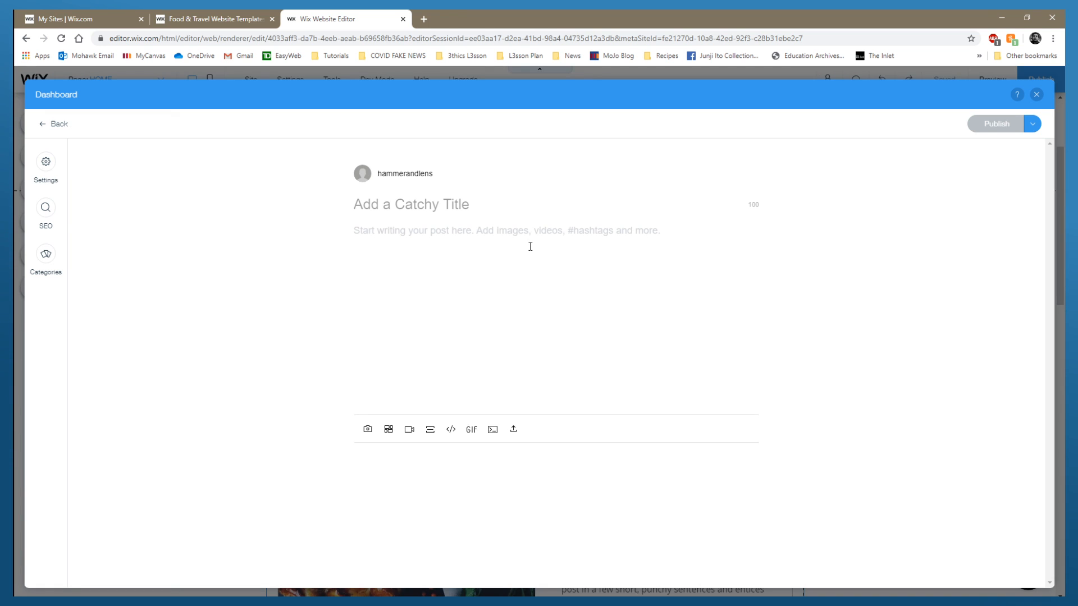
# Title the new post "My first blog post".
pyautogui.write('Myu')
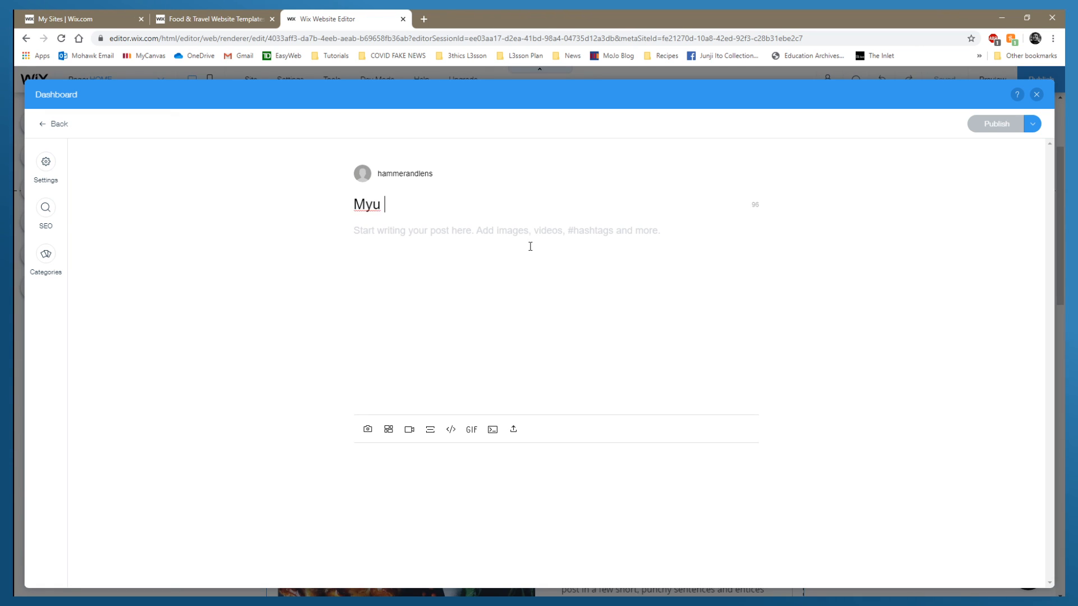
pyautogui.press('BackSpace')
pyautogui.press('BackSpace')
pyautogui.write('first')
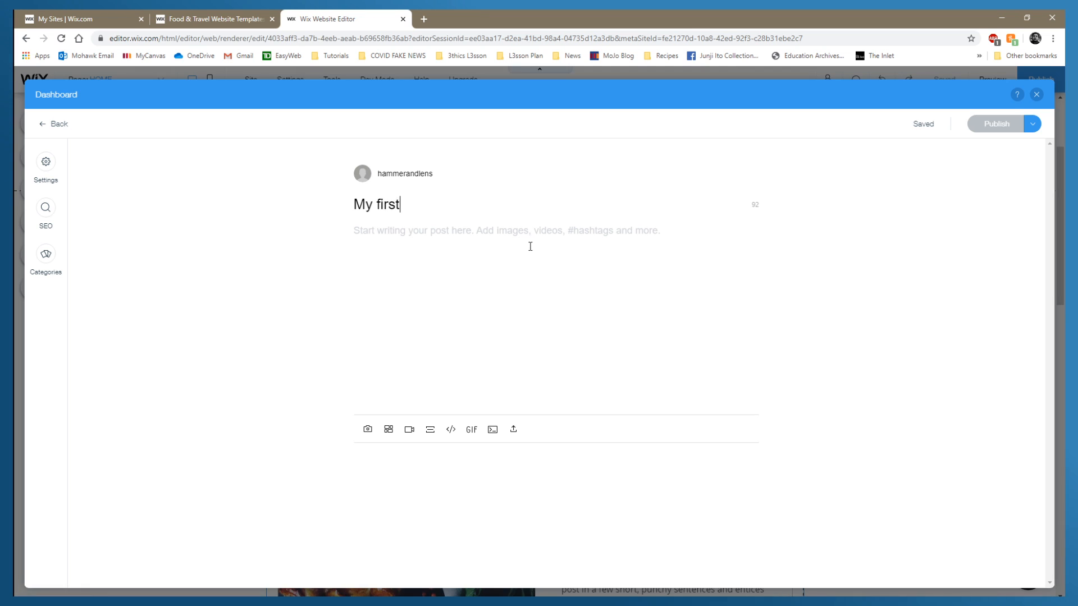
pyautogui.write(' blog bp')
pyautogui.press('BackSpace')
pyautogui.press('BackSpace')
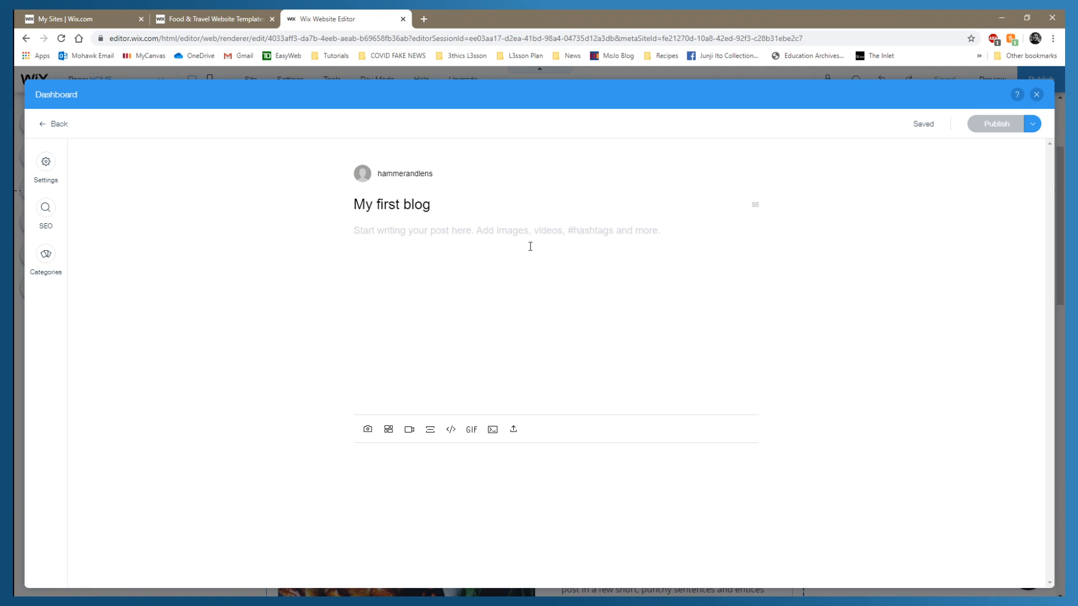
pyautogui.write('post')
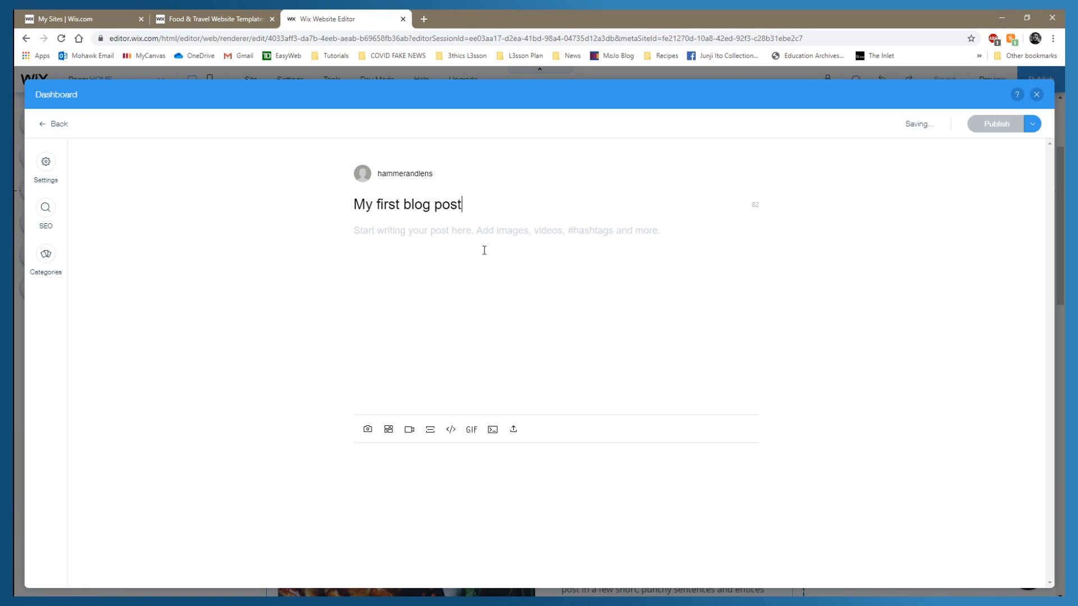
# Enter the placeholder text "hkjhkjhkjhkjh" as the post's first paragraph and start a new line below it.
pyautogui.click(479, 237)
pyautogui.write('hkj')
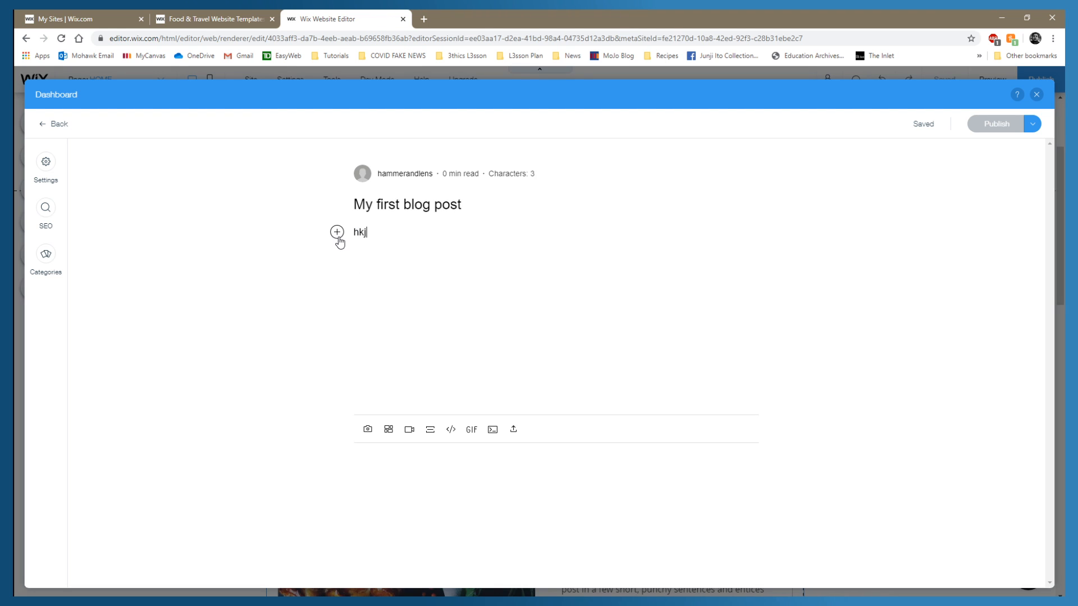
pyautogui.write('hkjhkjhkjh')
pyautogui.press('Return')
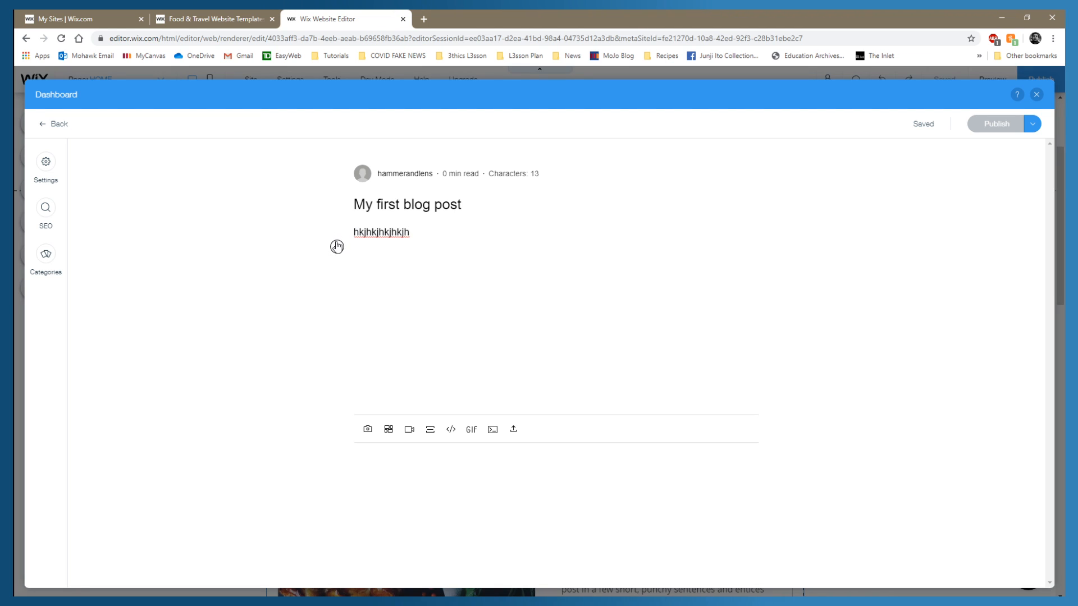
# Insert a divider line under the first paragraph and place the cursor on the line beneath it.
pyautogui.click(337, 246)
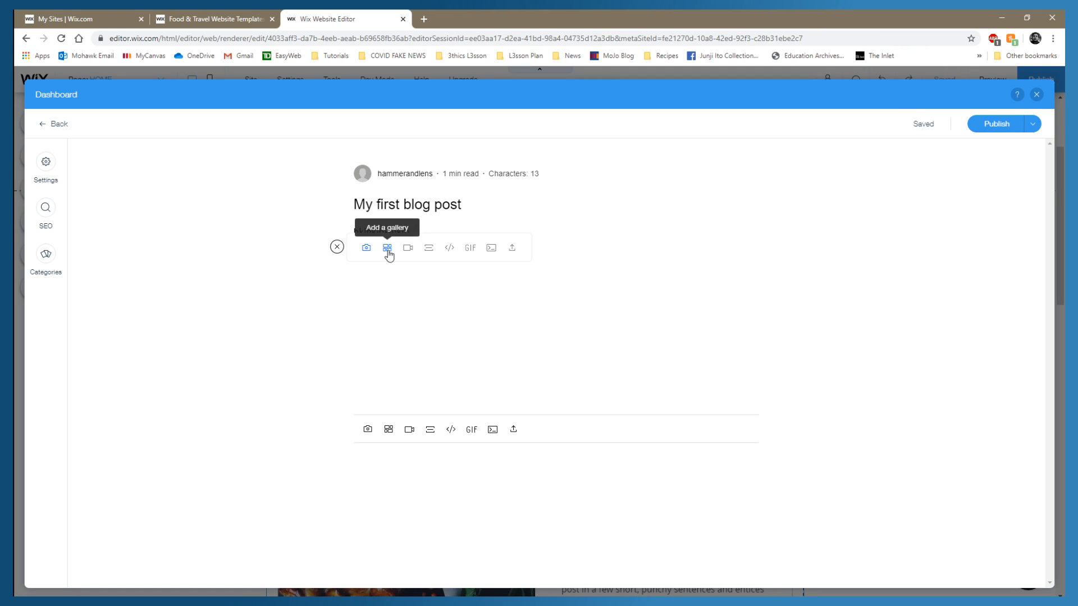
pyautogui.click(429, 248)
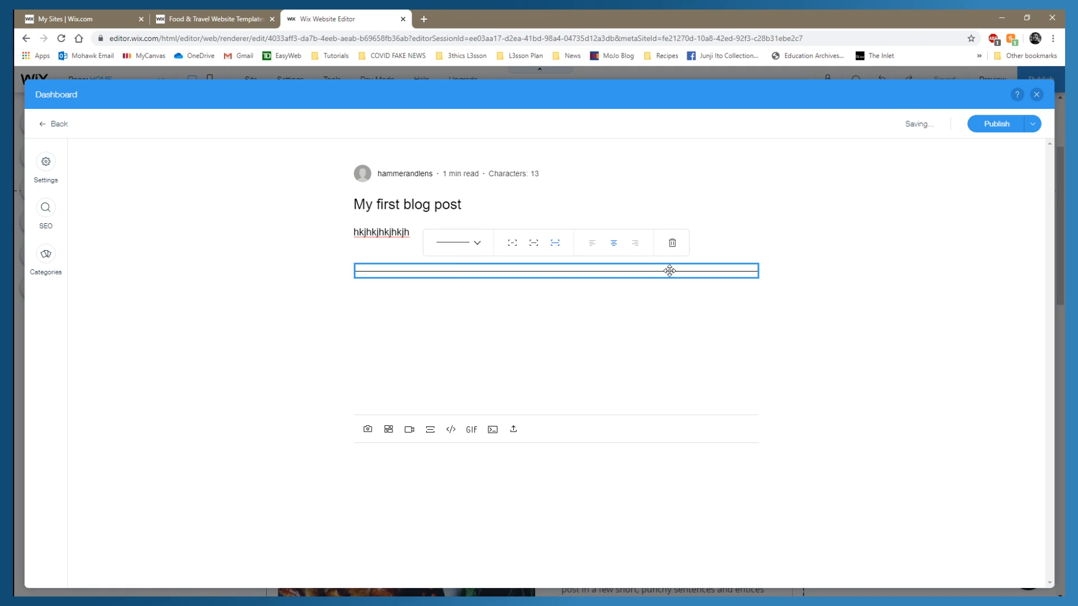
pyautogui.click(587, 296)
# Add the placeholder text "gfjgfjghfjhgfjhgfhgfjhgfghfgh" below the divider and select it to bring up its text formatting options.
pyautogui.click(337, 294)
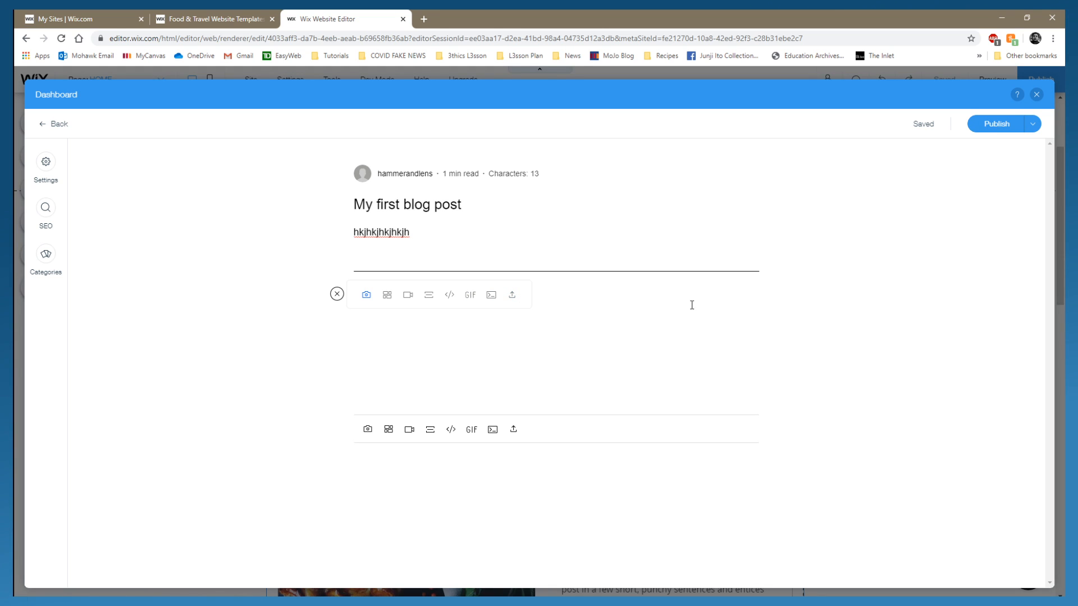
pyautogui.click(644, 299)
pyautogui.click(414, 272)
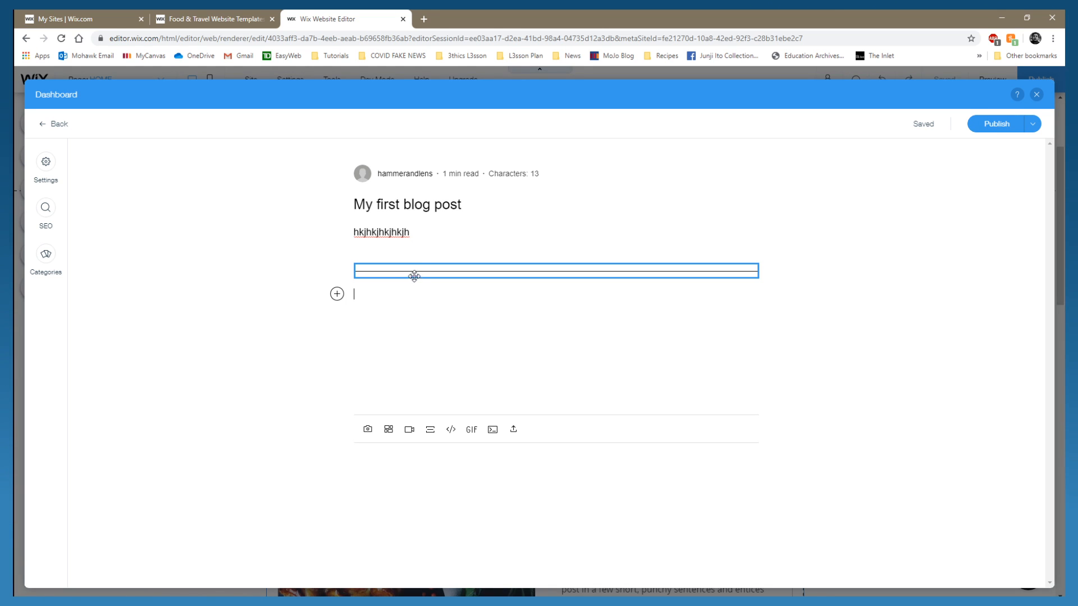
pyautogui.write('gfjgfjghfjhgfjhgfhgfjhgfghfgh')
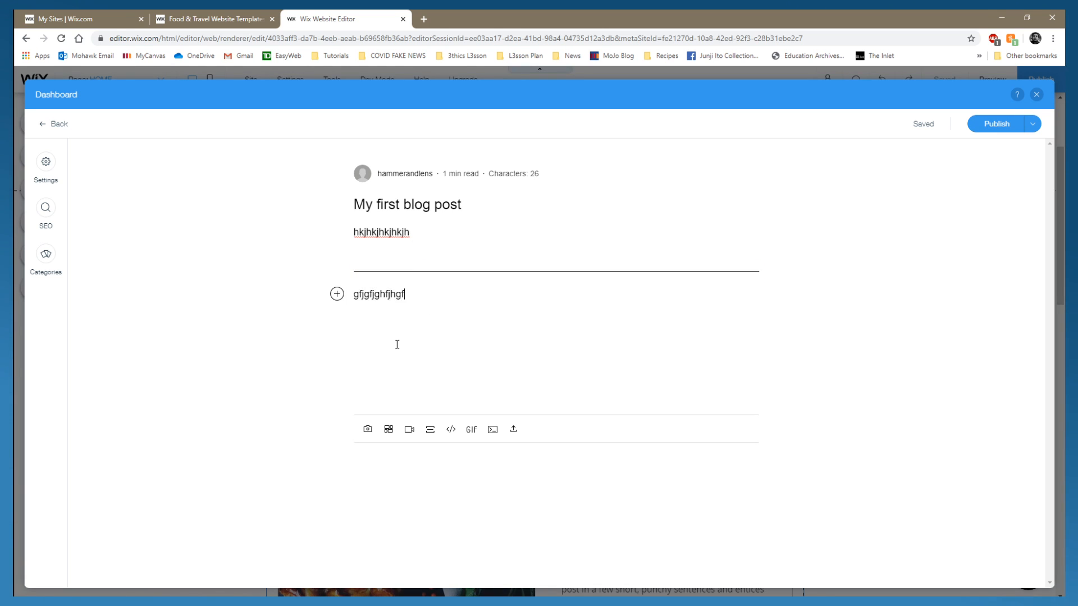
pyautogui.doubleClick(401, 293)
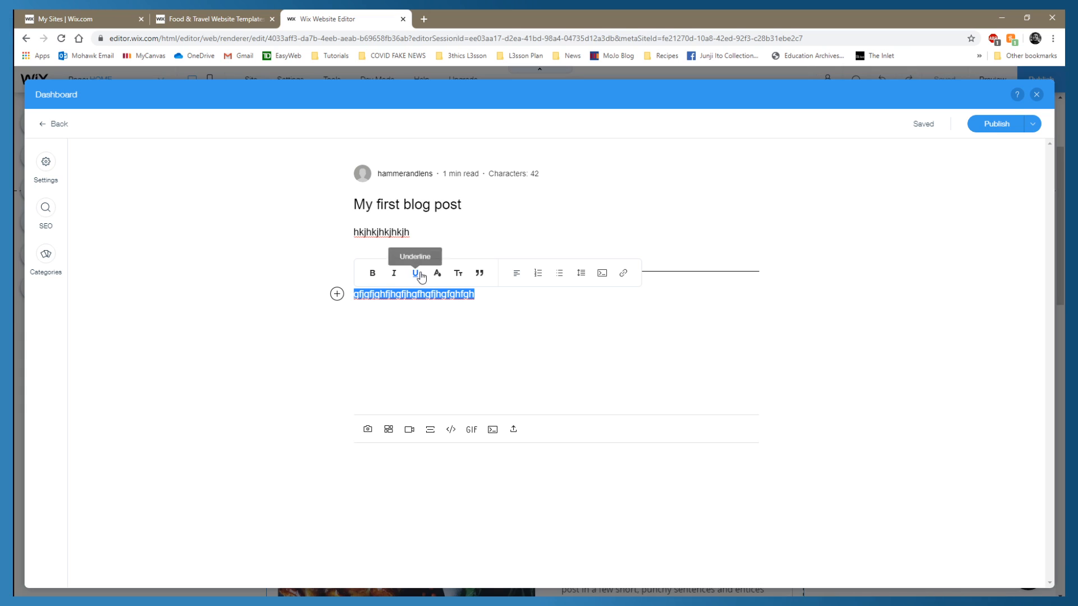
# Cycle the selected text below the divider through the title sizes and back to normal text.
pyautogui.click(457, 273)
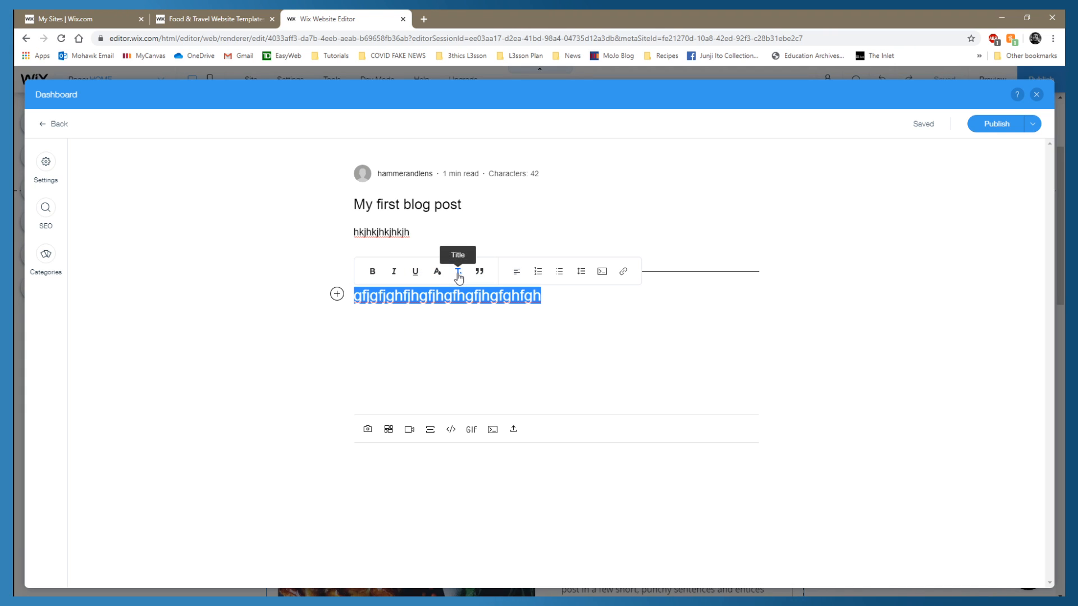
pyautogui.click(457, 275)
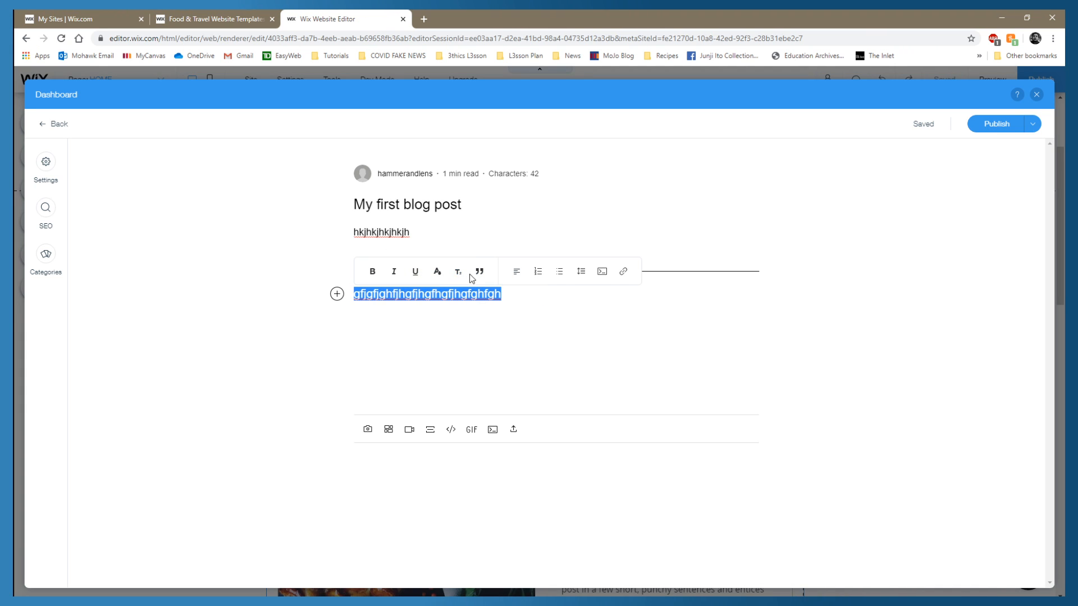
pyautogui.click(457, 275)
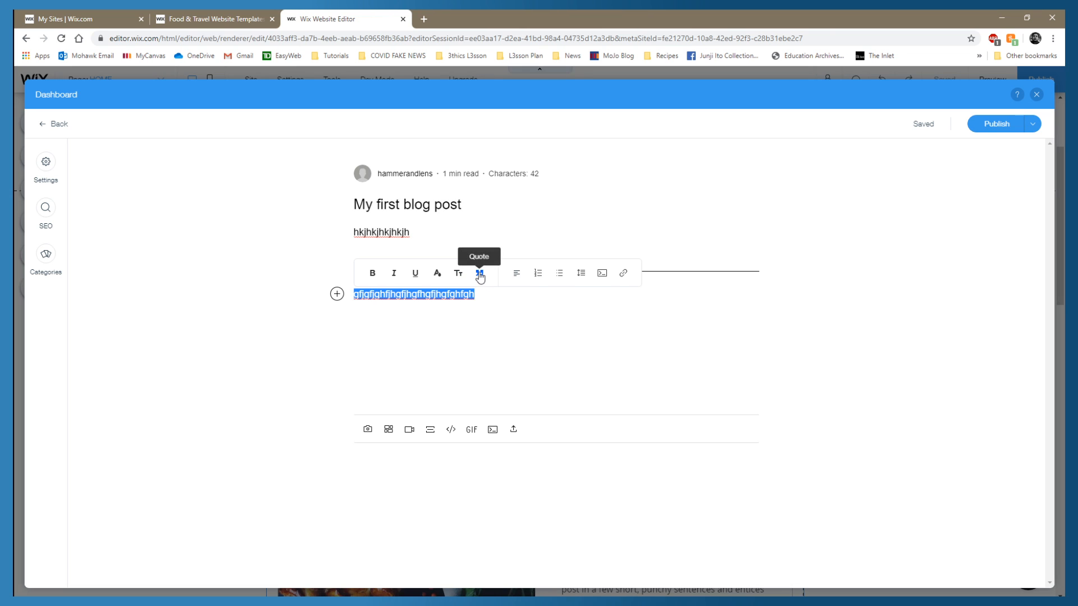
# Turn quote formatting on and off for the selected text, and format it as a numbered list followed by a bulleted list.
pyautogui.click(480, 275)
pyautogui.click(480, 279)
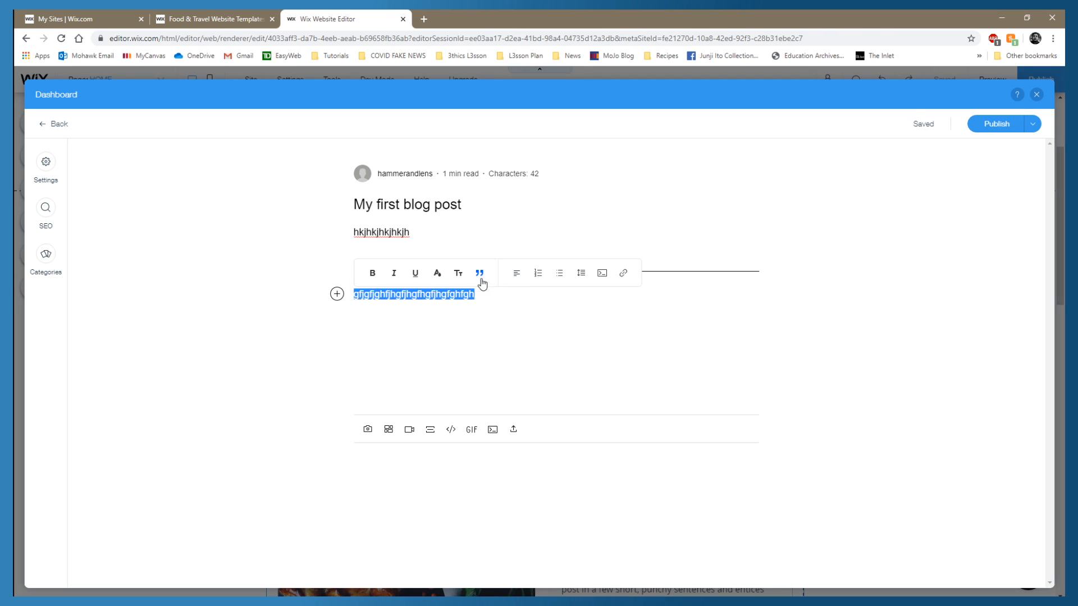
pyautogui.click(537, 277)
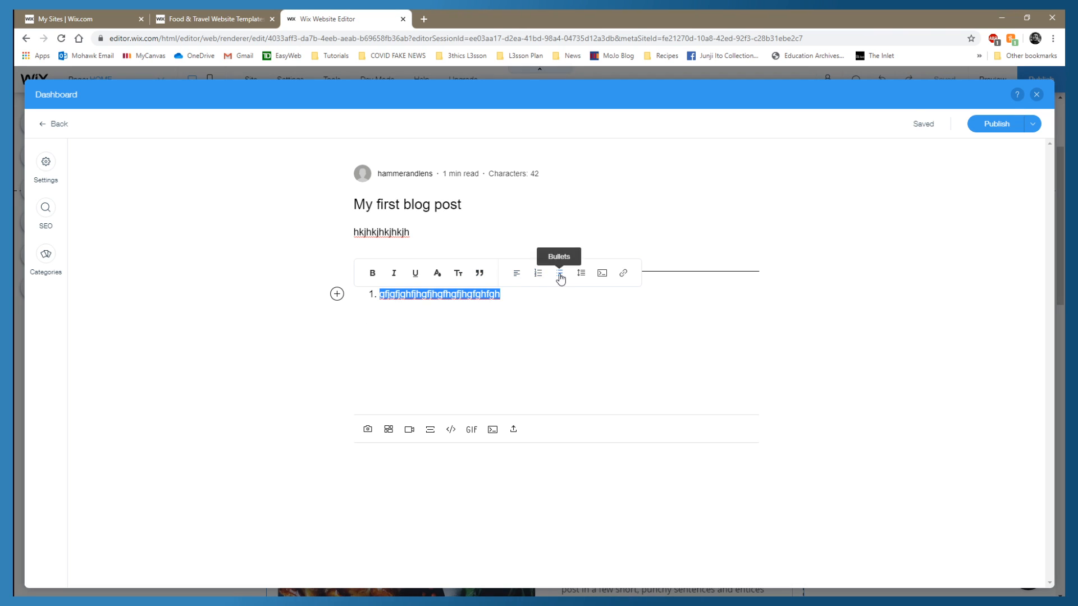
pyautogui.click(562, 278)
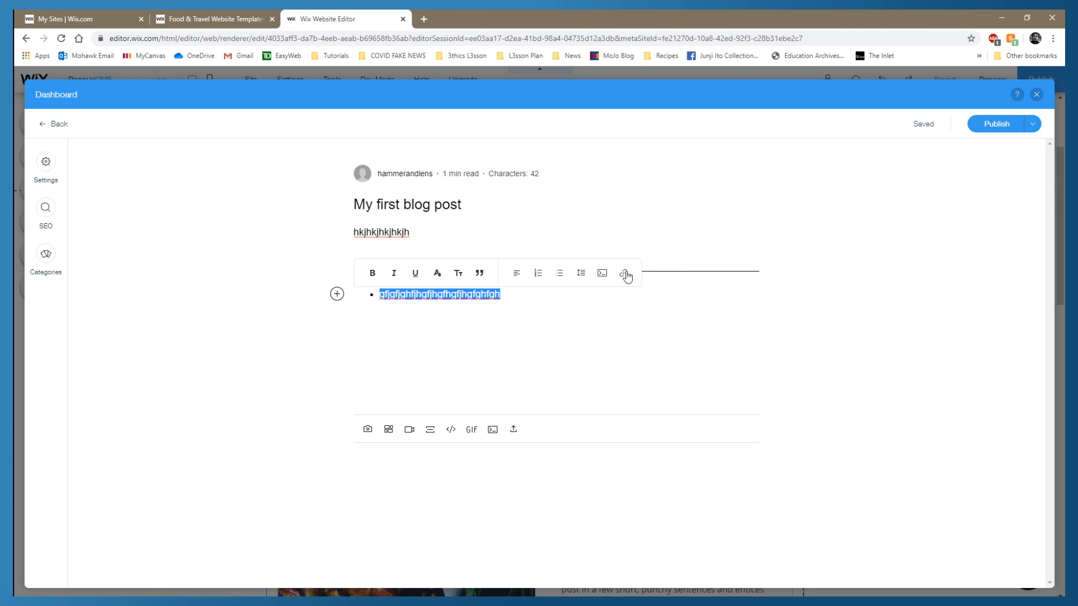
# Delete the bulleted text, the divider and the first placeholder paragraph to empty the body of the post.
pyautogui.click(522, 299)
pyautogui.moveTo(521, 299); pyautogui.dragTo(366, 291)
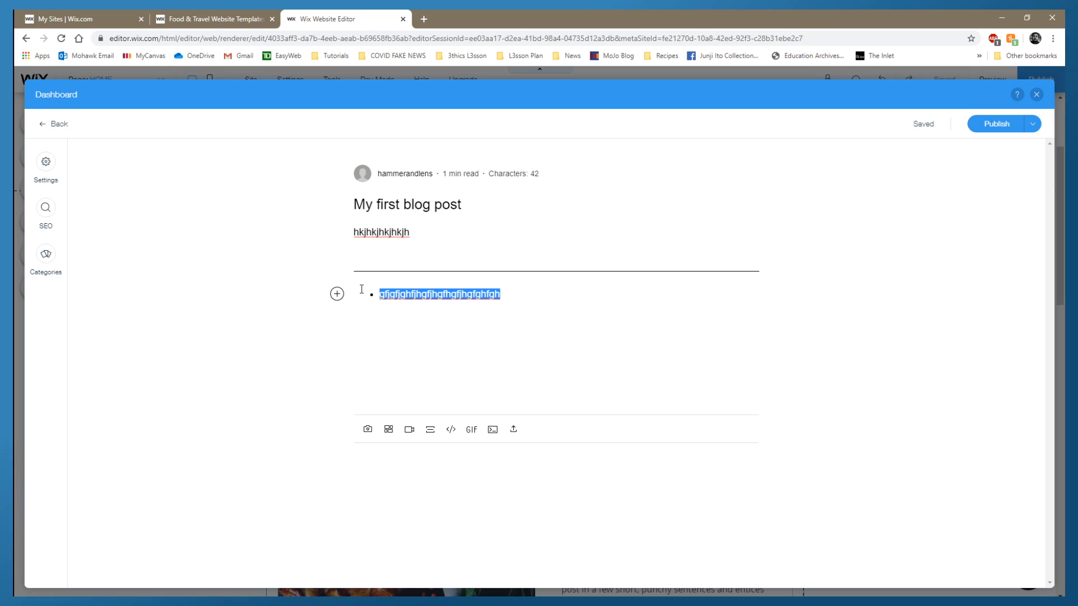
pyautogui.press('BackSpace')
pyautogui.press('BackSpace')
pyautogui.press('BackSpace')
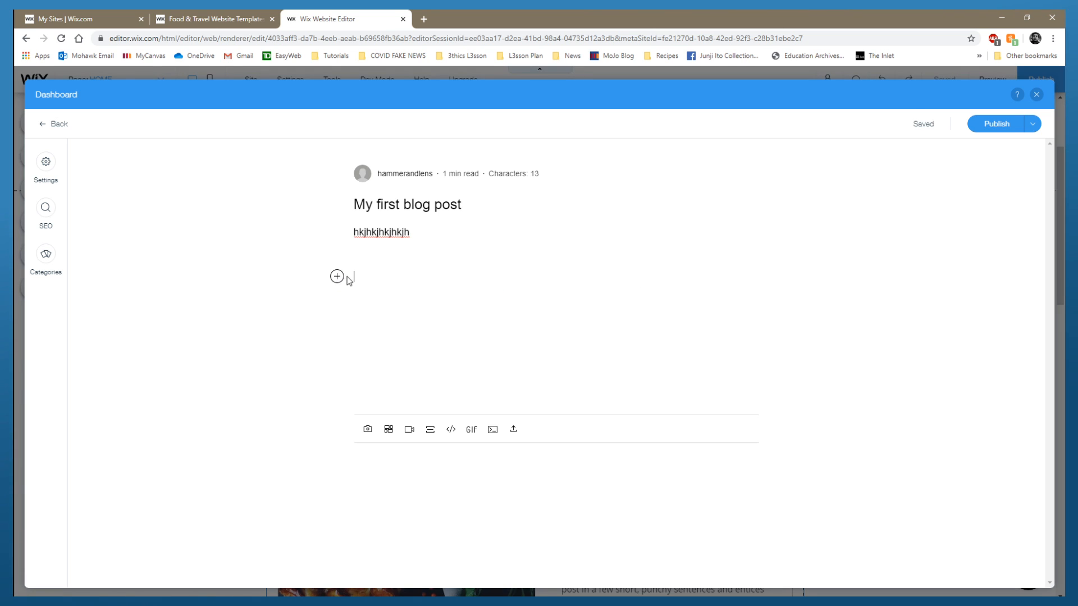
pyautogui.press('BackSpace')
pyautogui.press('BackSpace')
pyautogui.press('BackSpace')
pyautogui.press('BackSpace')
pyautogui.press('BackSpace')
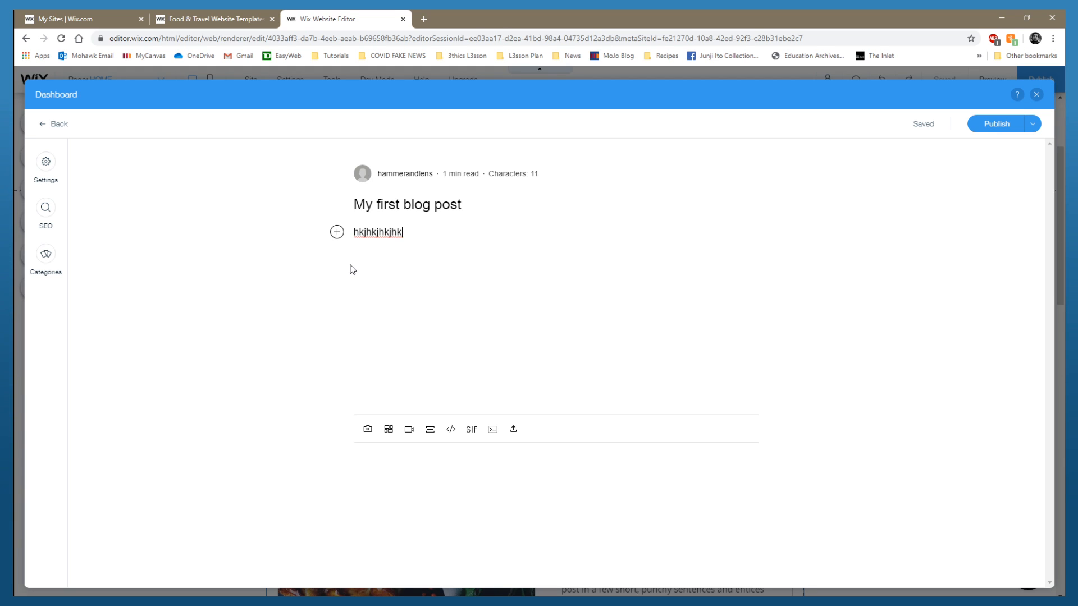
pyautogui.press('BackSpace')
pyautogui.press('BackSpace')
pyautogui.press('BackSpace')
pyautogui.press('BackSpace')
pyautogui.press('BackSpace')
pyautogui.press('BackSpace')
pyautogui.press('BackSpace')
pyautogui.press('BackSpace')
pyautogui.press('BackSpace')
pyautogui.press('BackSpace')
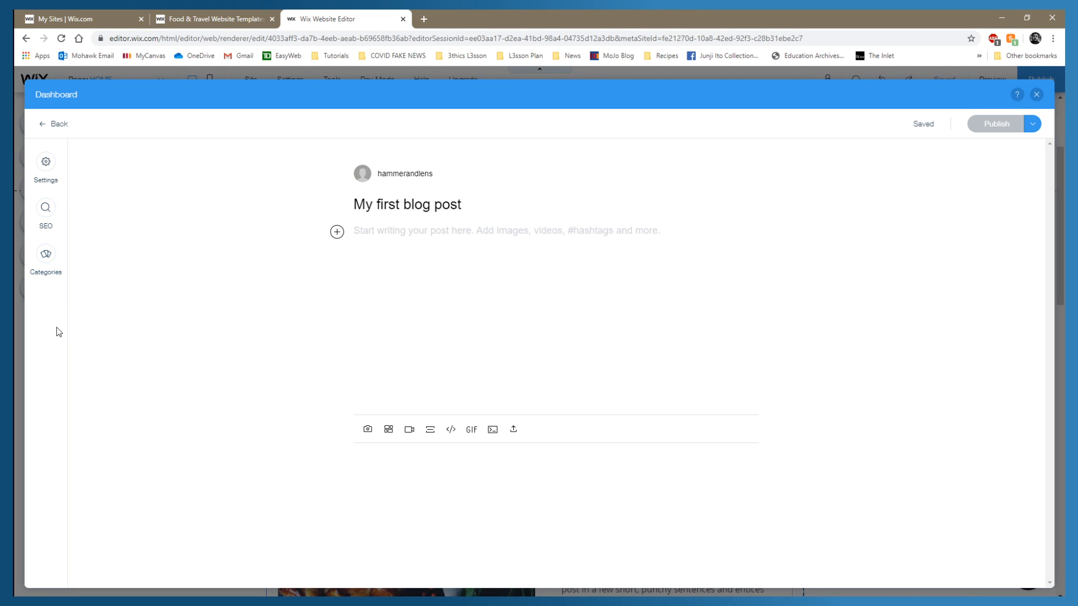
# Review the post's settings, including its author and excerpt, and its category options, and close the post editor.
pyautogui.click(46, 163)
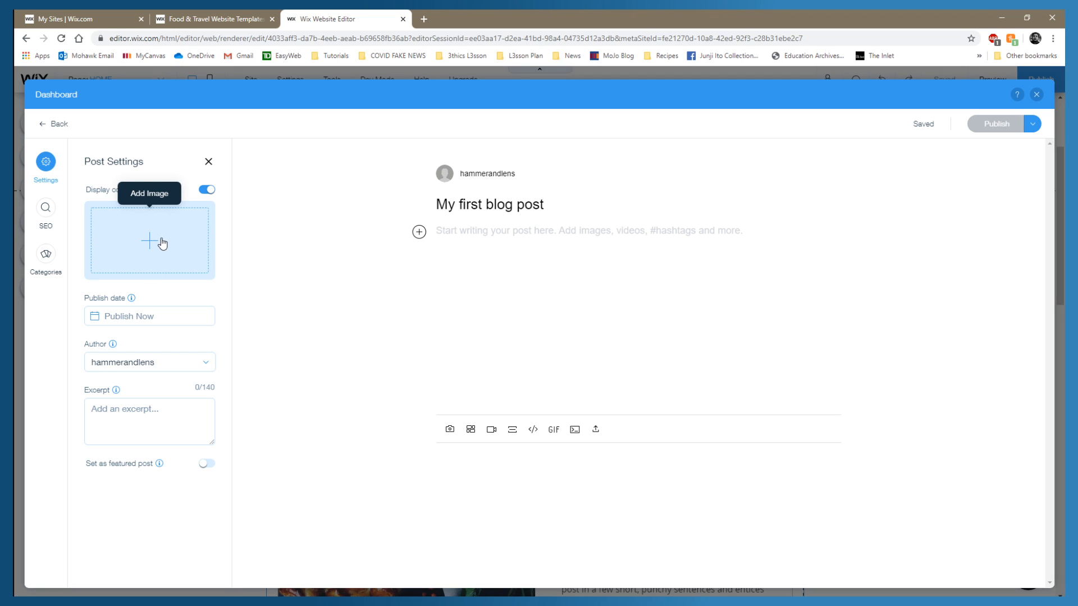
pyautogui.click(191, 366)
pyautogui.click(151, 364)
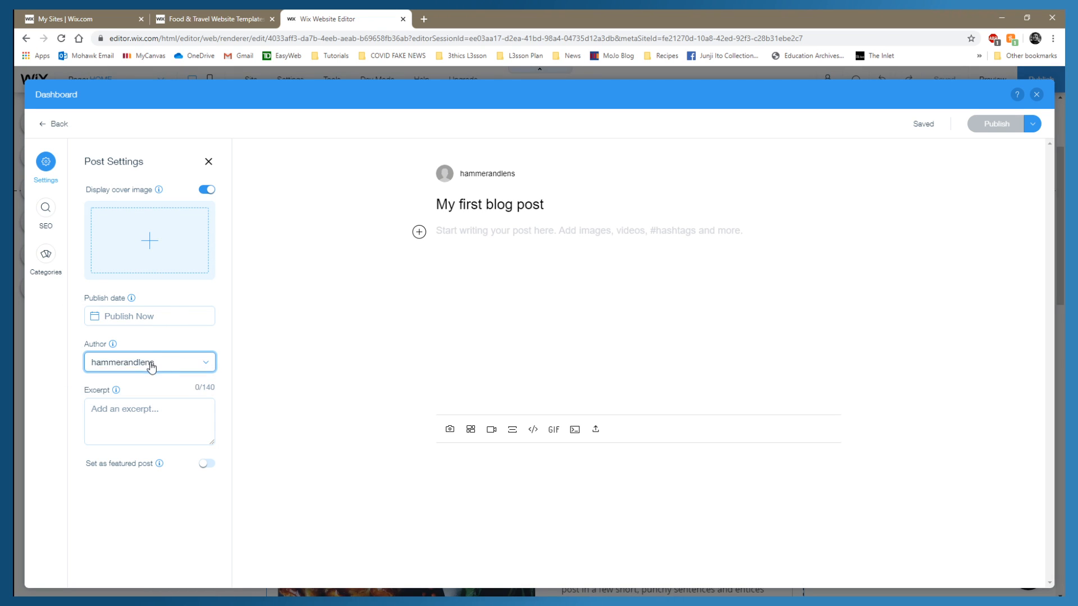
pyautogui.click(149, 365)
pyautogui.click(126, 382)
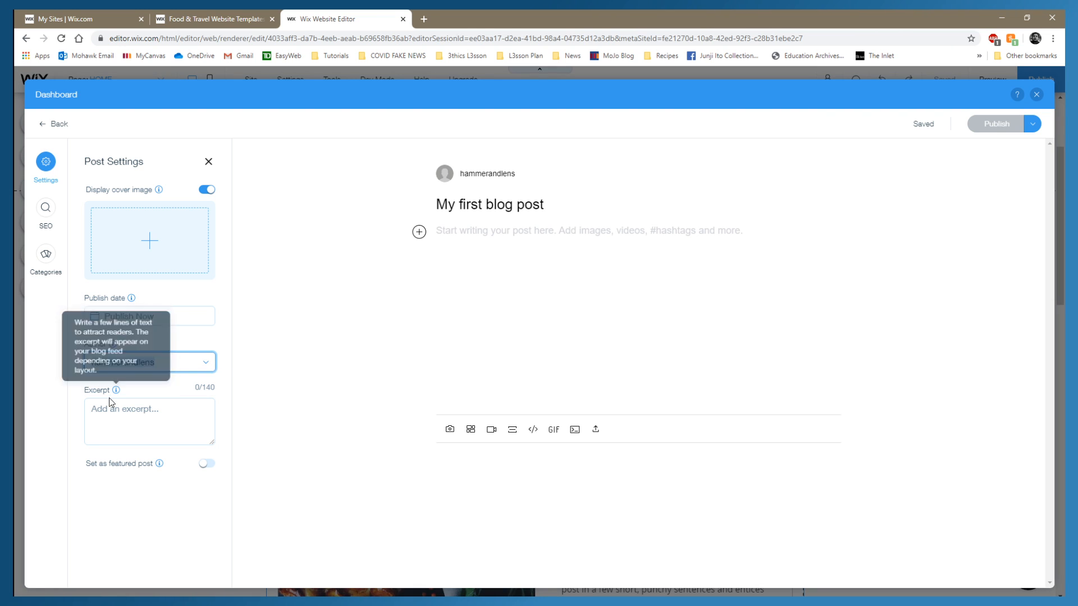
pyautogui.click(116, 410)
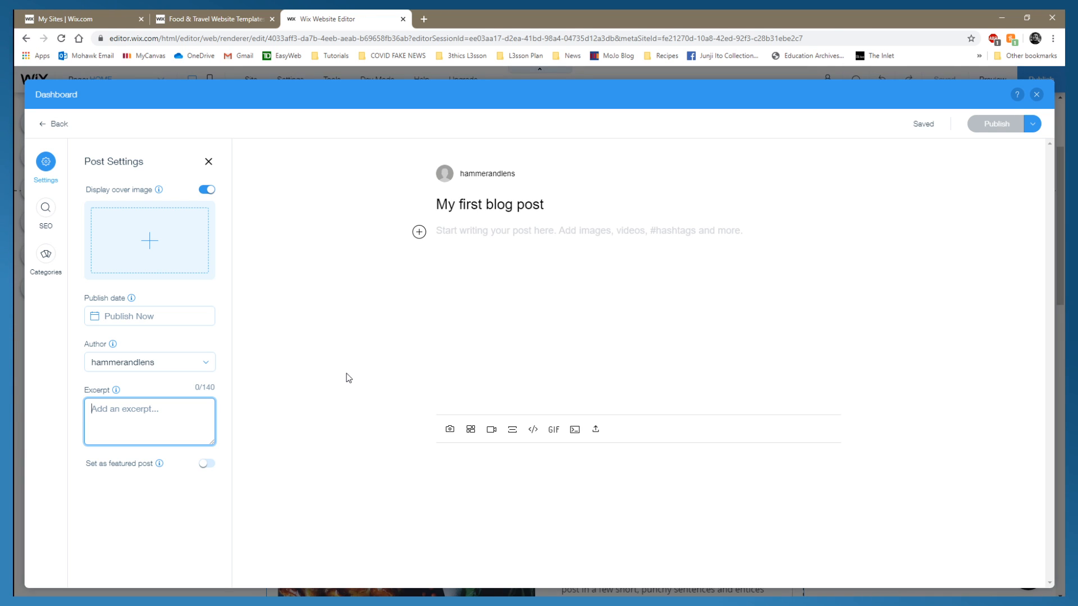
pyautogui.click(55, 259)
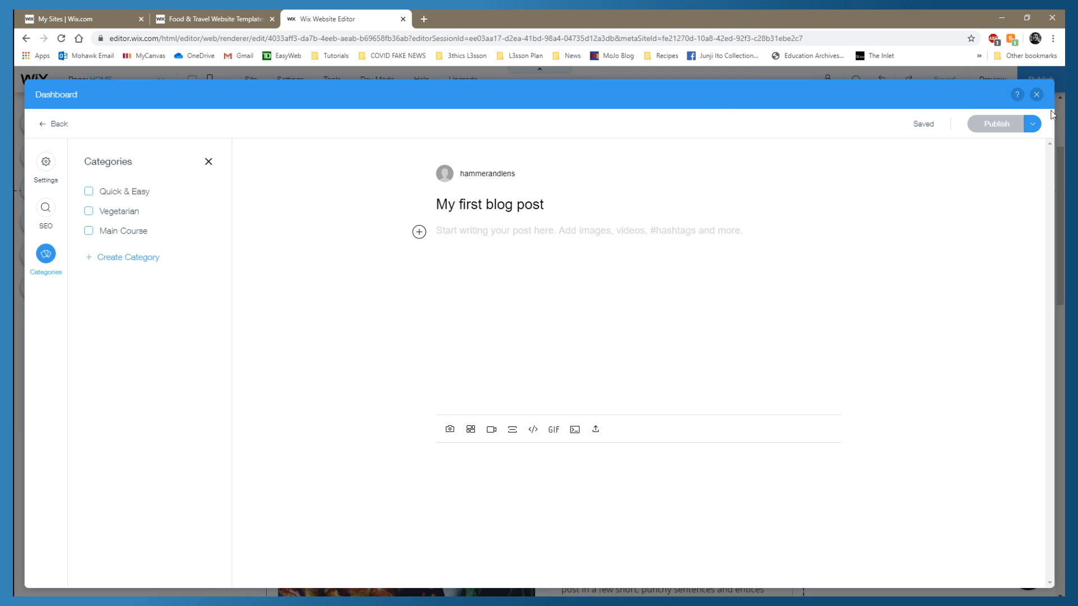
pyautogui.click(1036, 95)
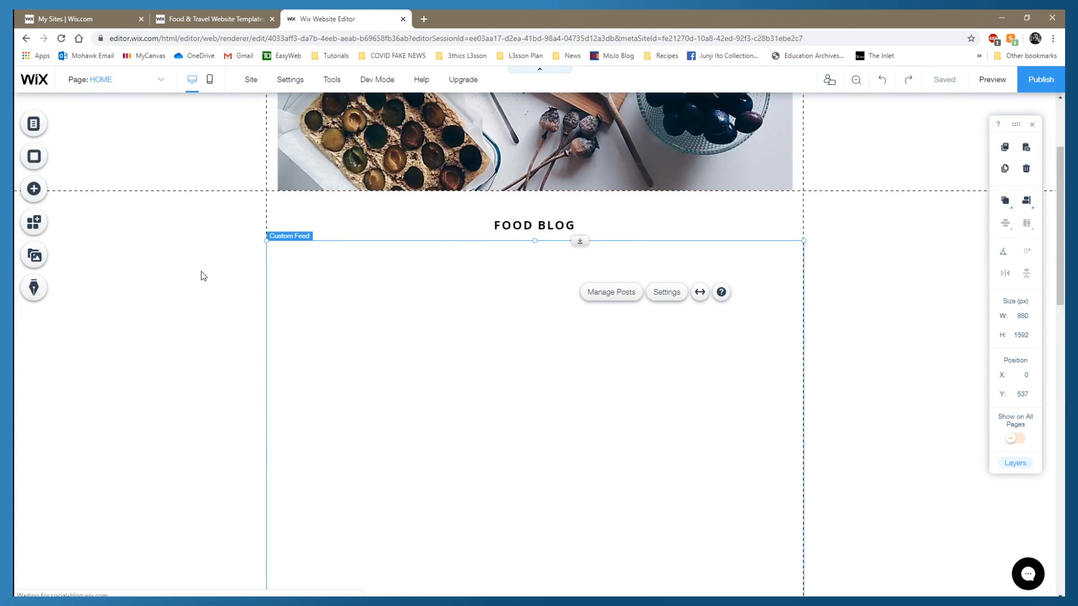
# Open the site's page list and add a new page to the site menu.
pyautogui.click(160, 80)
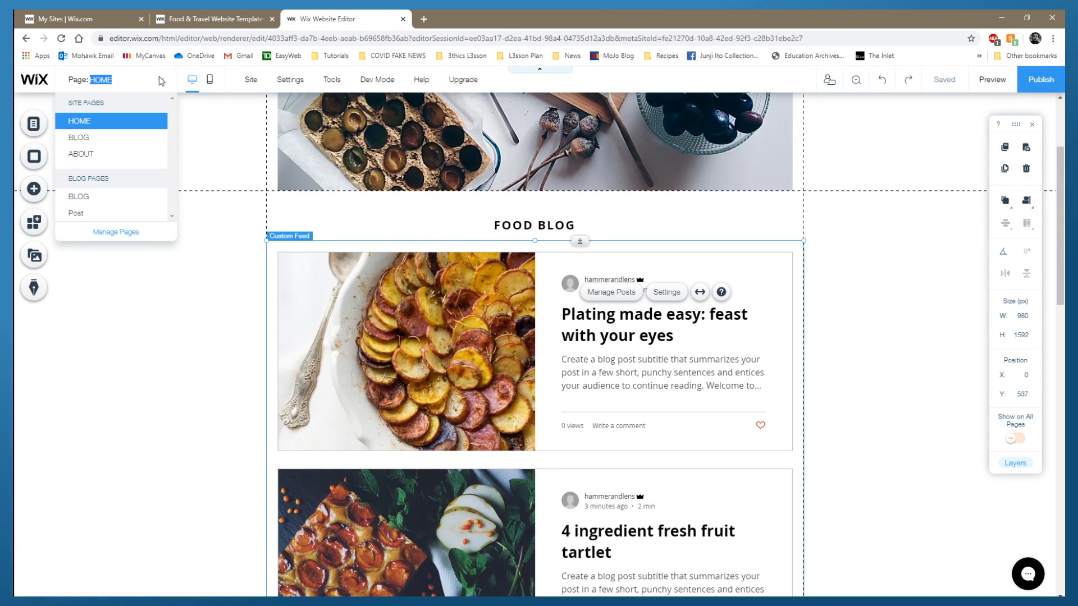
pyautogui.click(120, 196)
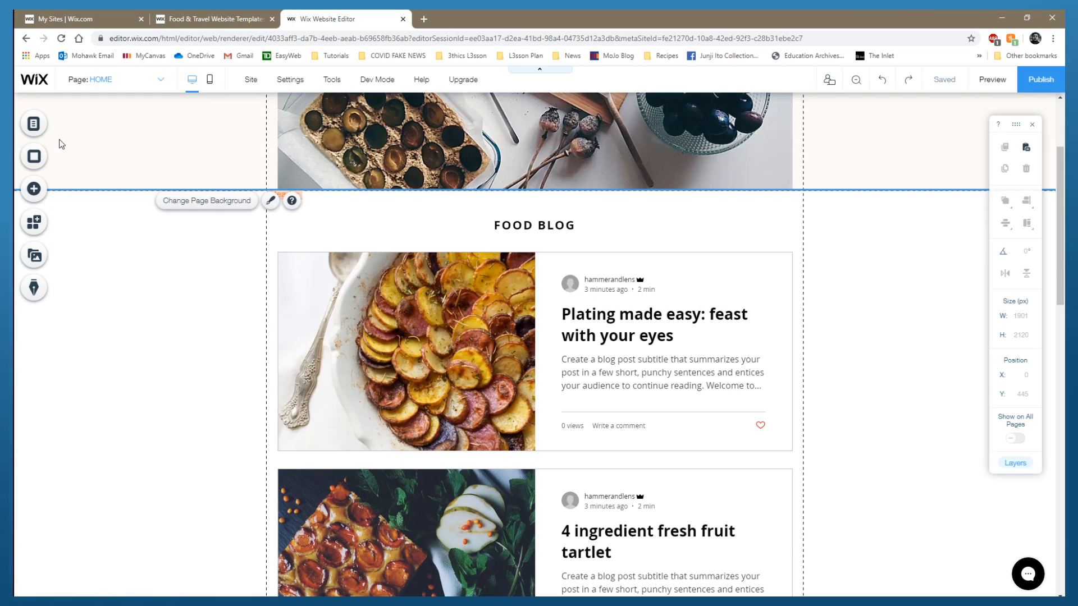
pyautogui.click(33, 125)
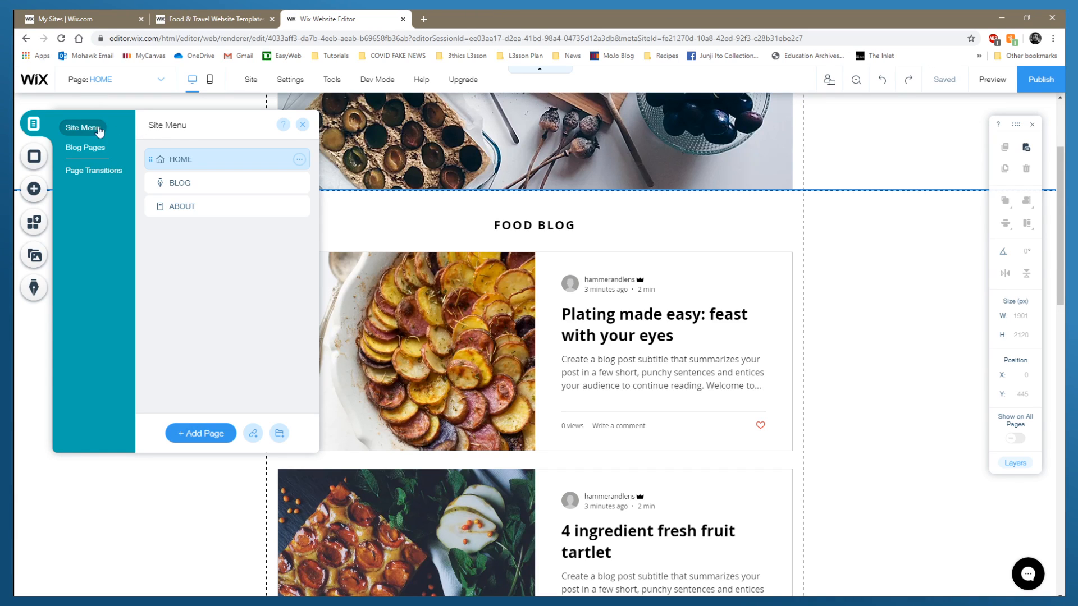
pyautogui.click(201, 434)
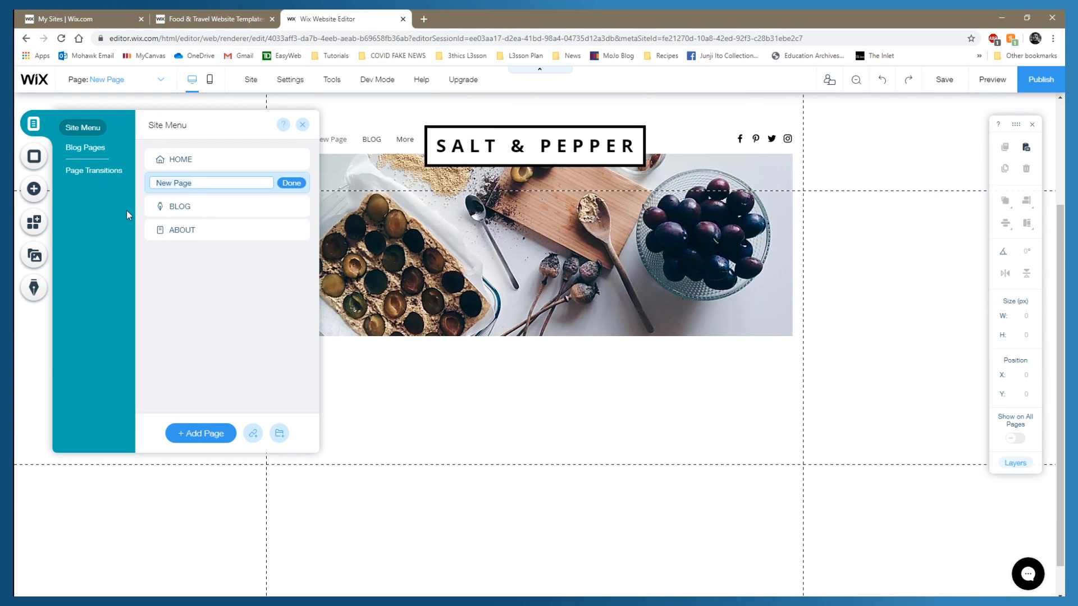
# Name the new page CONTACT and close the site menu list.
pyautogui.click(198, 184)
pyautogui.press('BackSpace')
pyautogui.press('BackSpace')
pyautogui.press('BackSpace')
pyautogui.press('BackSpace')
pyautogui.press('BackSpace')
pyautogui.press('BackSpace')
pyautogui.press('BackSpace')
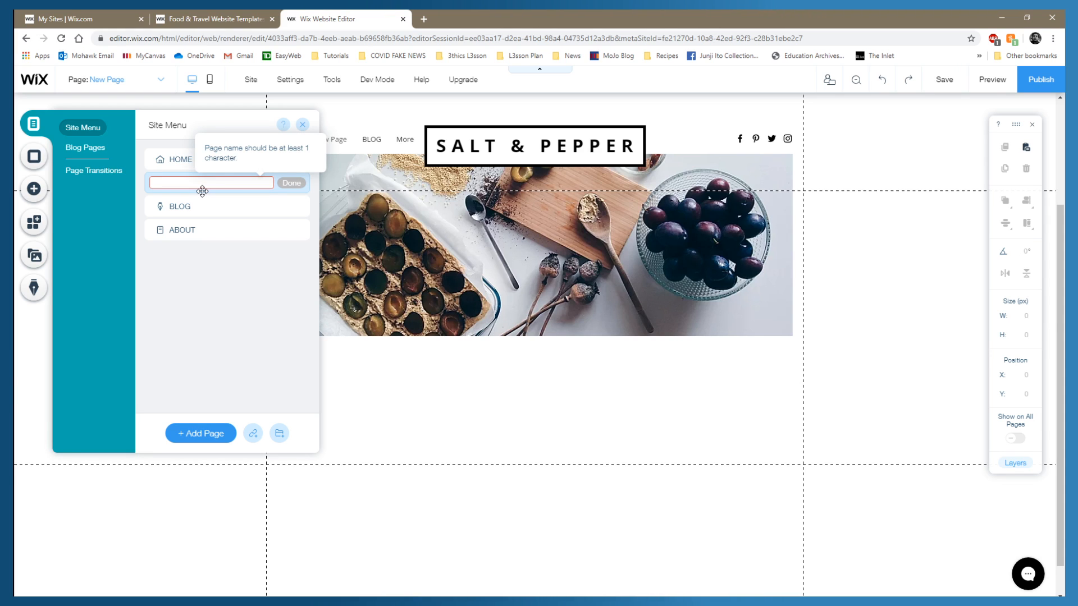
pyautogui.write('CONTACT')
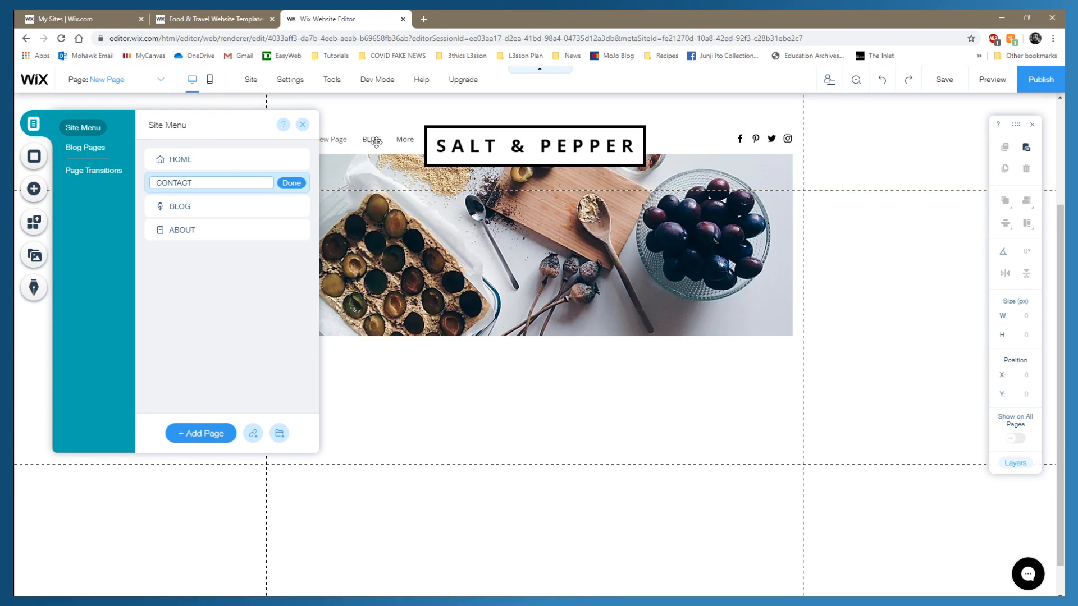
pyautogui.click(290, 183)
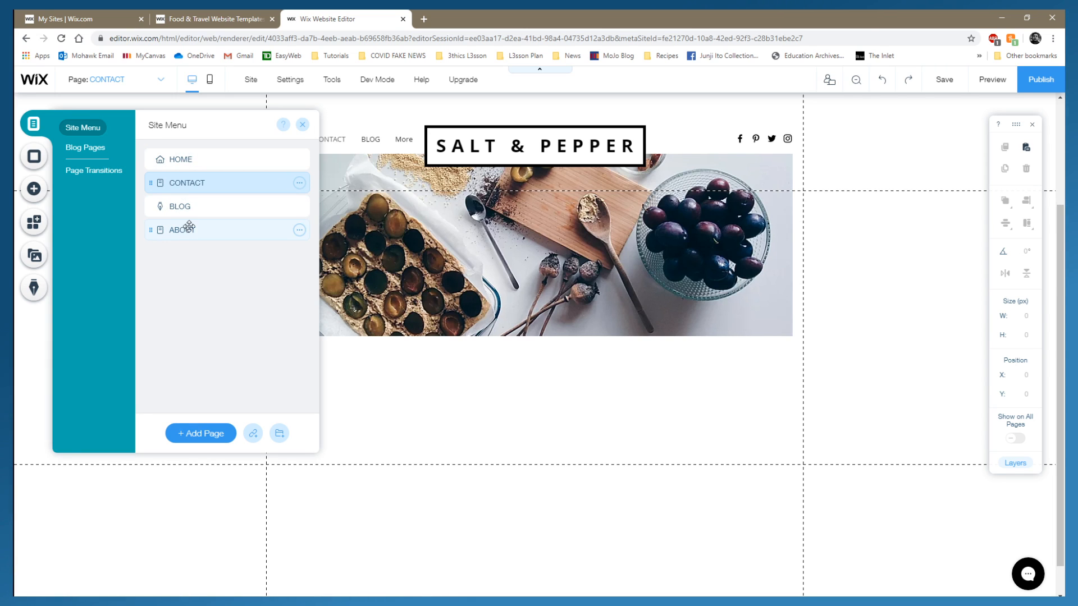
pyautogui.click(303, 127)
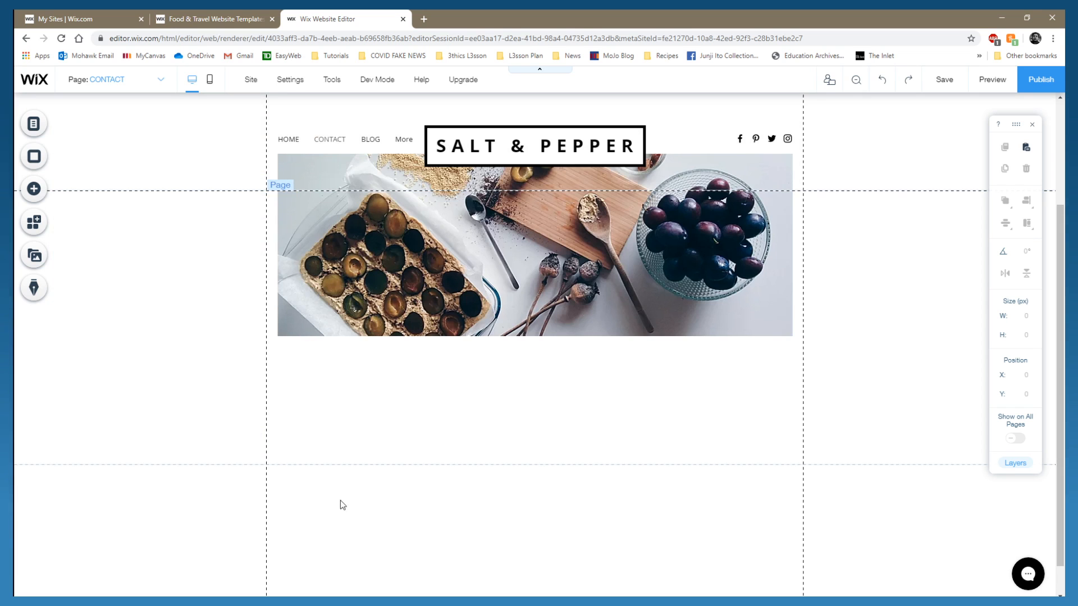
# Add the ready-made "Get in Touch" contact strip with the ravioli photo to the empty area of the CONTACT page.
pyautogui.scroll(-3, 337, 386)
pyautogui.scroll(3, 338, 387)
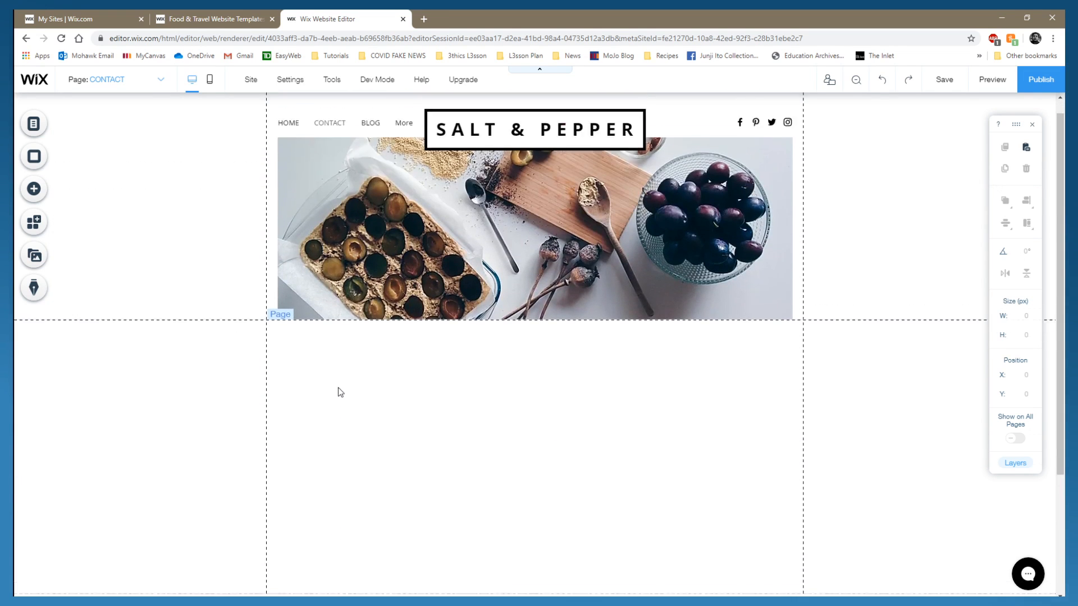
pyautogui.scroll(-3, 338, 387)
pyautogui.click(34, 189)
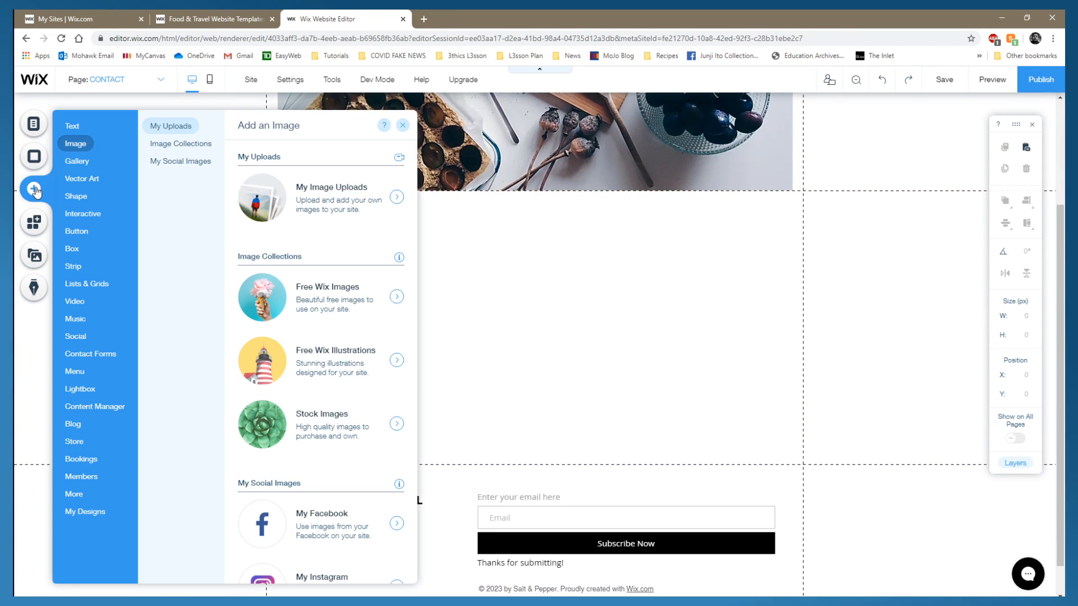
pyautogui.moveTo(60, 221)
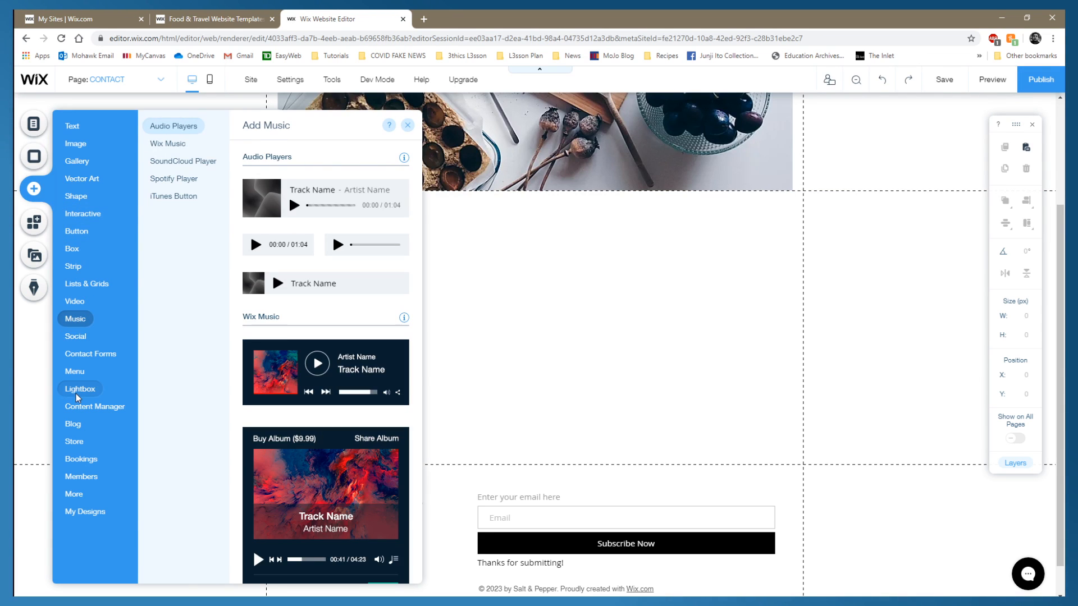
pyautogui.moveTo(86, 434)
pyautogui.moveTo(75, 355)
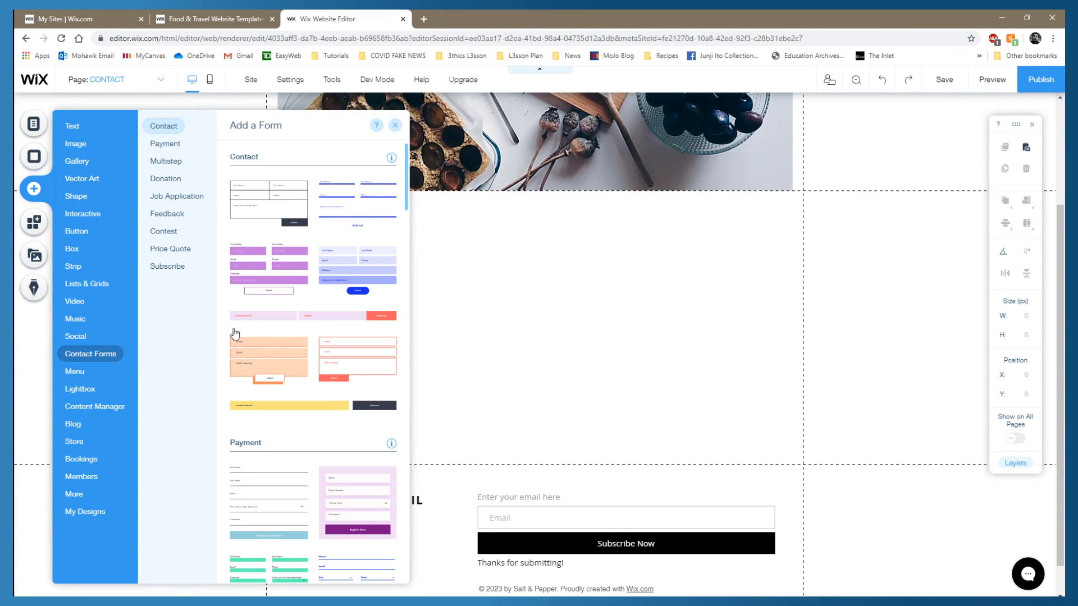
pyautogui.moveTo(85, 271)
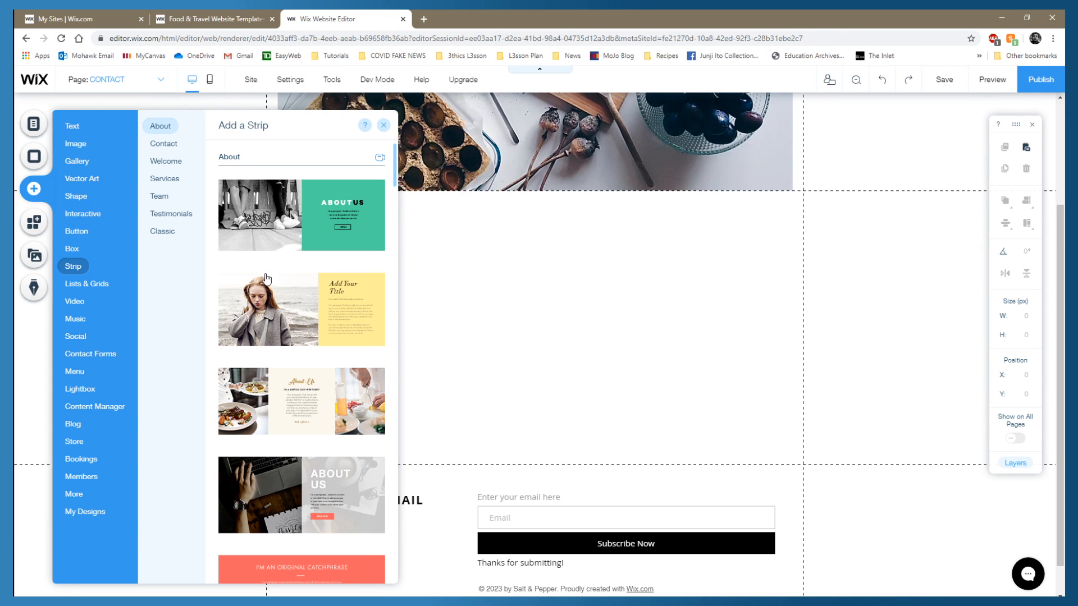
pyautogui.scroll(-1, 273, 274)
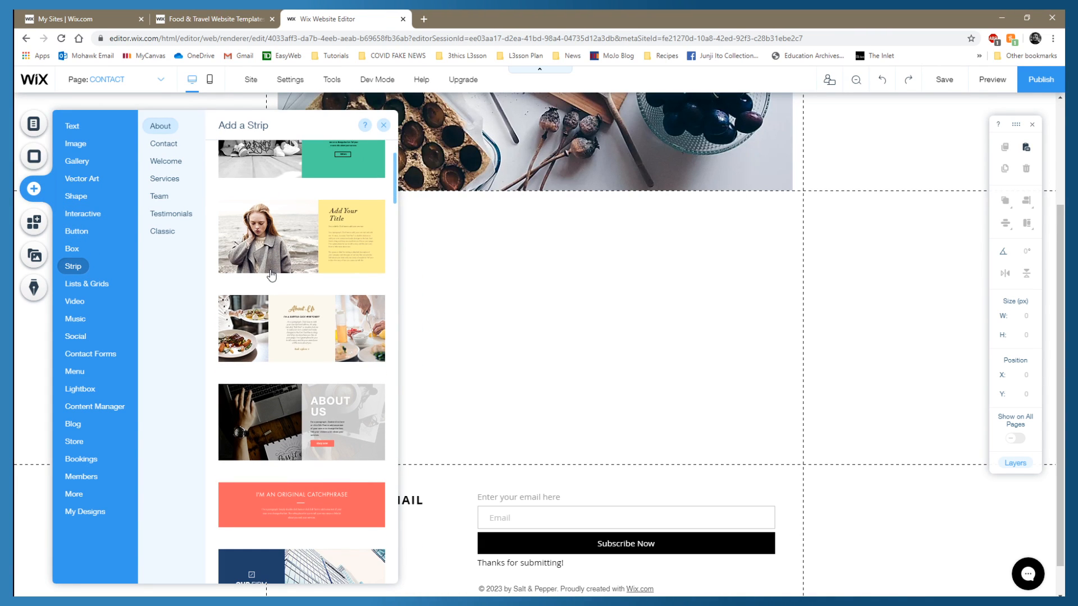
pyautogui.scroll(-8, 270, 274)
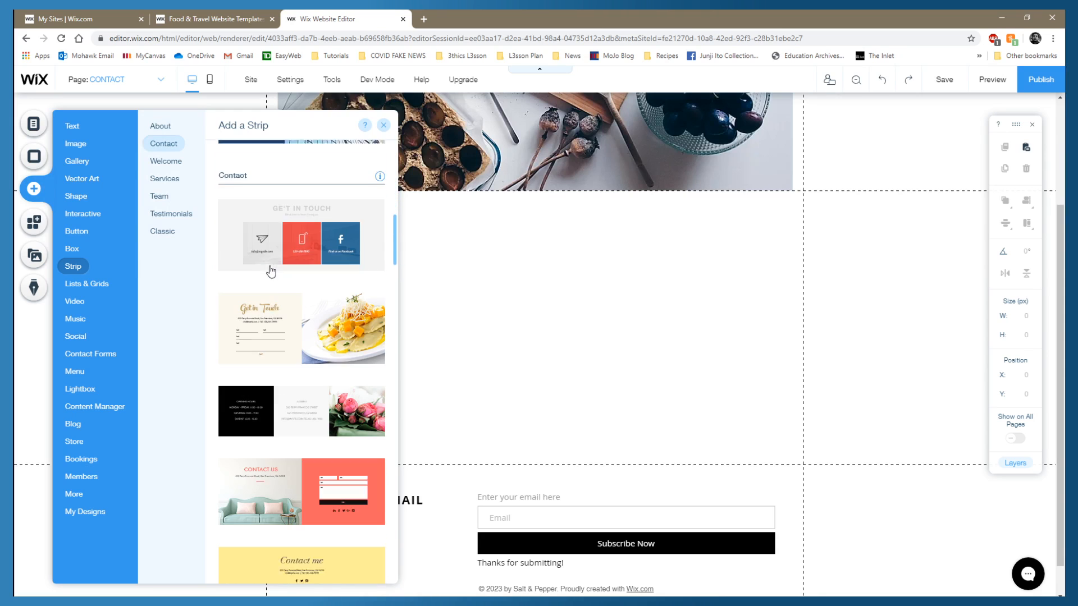
pyautogui.scroll(-1, 270, 271)
pyautogui.scroll(-1, 270, 273)
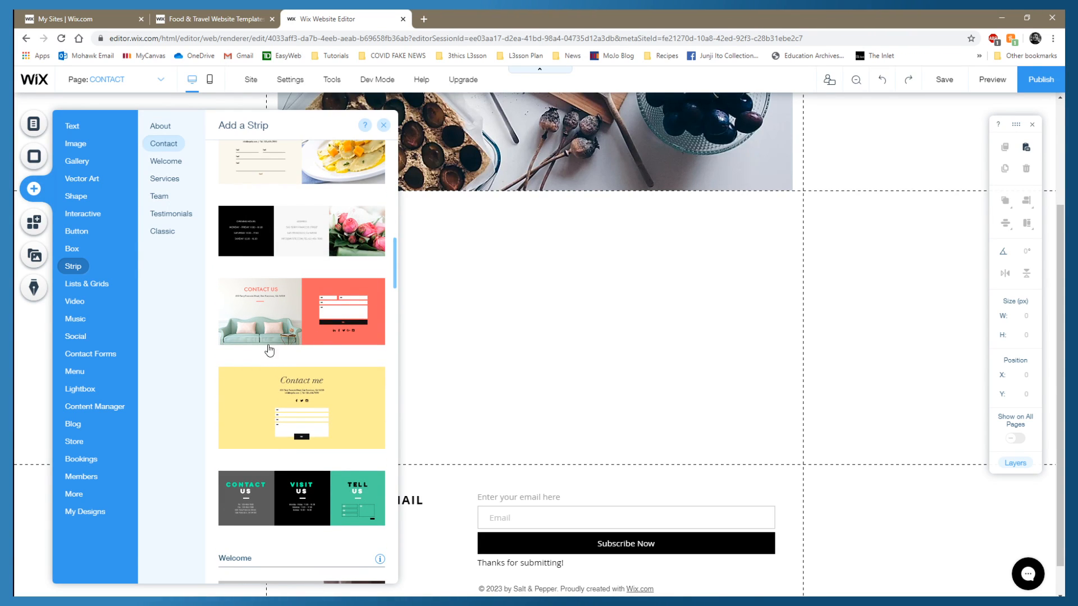
pyautogui.scroll(-2, 270, 349)
pyautogui.scroll(5, 273, 346)
pyautogui.scroll(-1, 298, 338)
pyautogui.moveTo(300, 337); pyautogui.dragTo(589, 334)
pyautogui.click(589, 337)
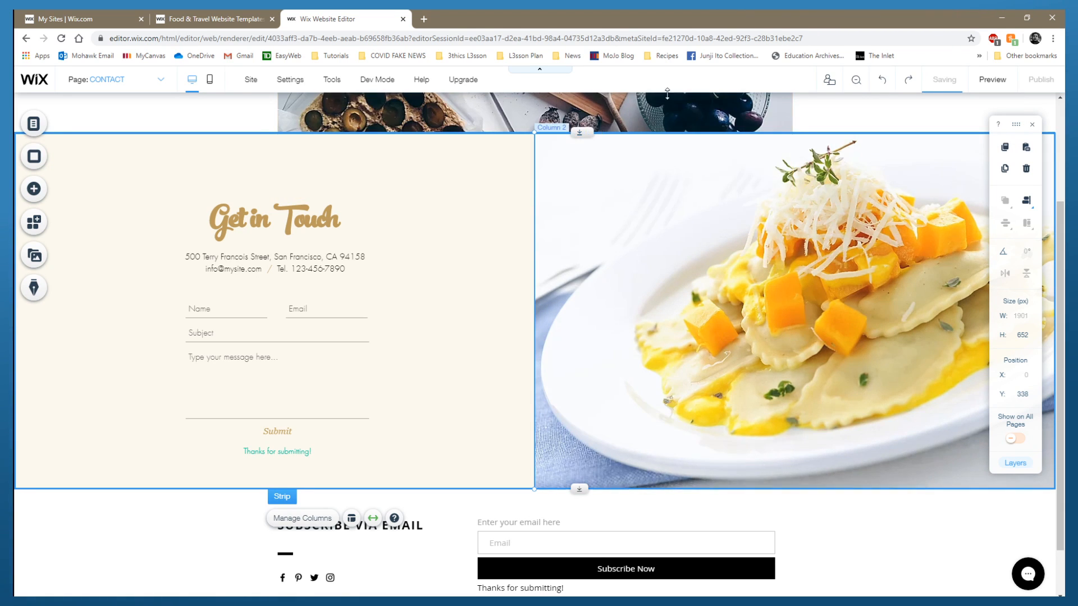
# Move the contact strip down to Y position 445 px, directly beneath the header image.
pyautogui.moveTo(580, 133); pyautogui.dragTo(579, 158)
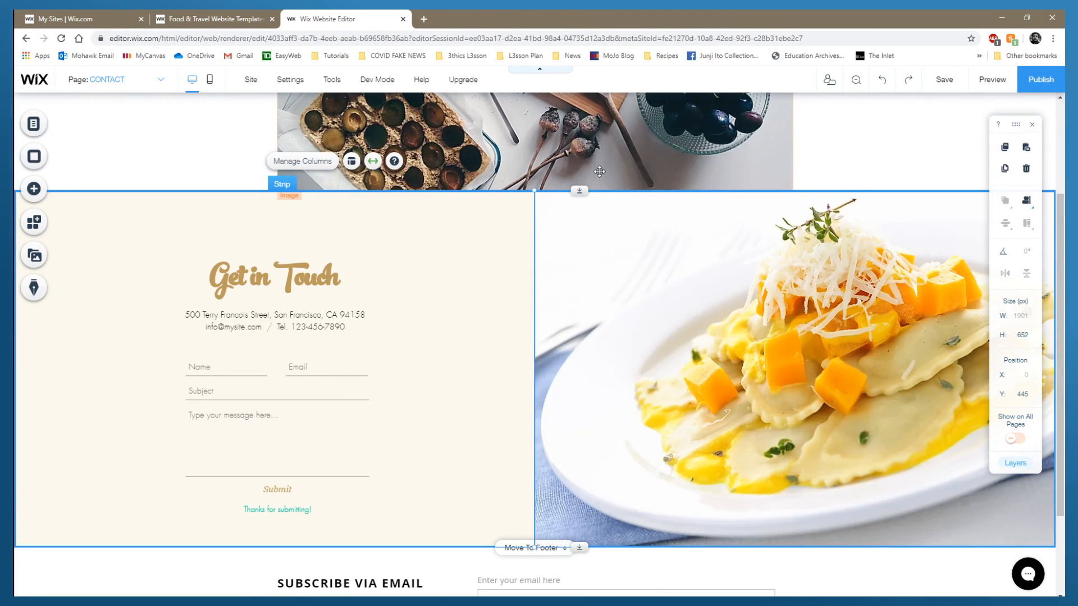
pyautogui.scroll(3, 460, 247)
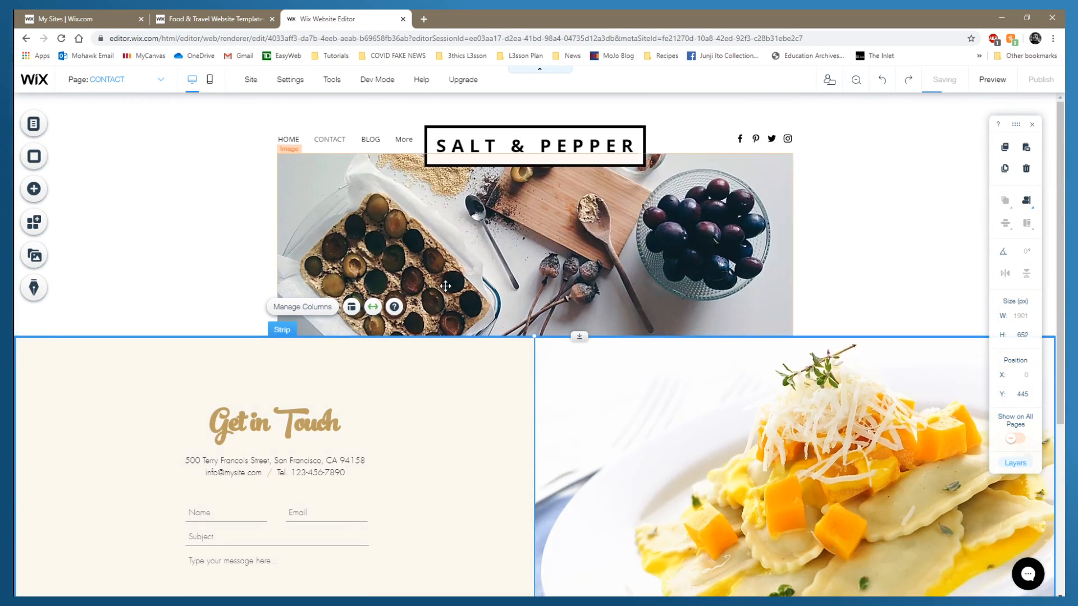
# Change the contact strip's stretch setting from full screen to Page width.
pyautogui.scroll(-5, 442, 276)
pyautogui.scroll(3, 444, 281)
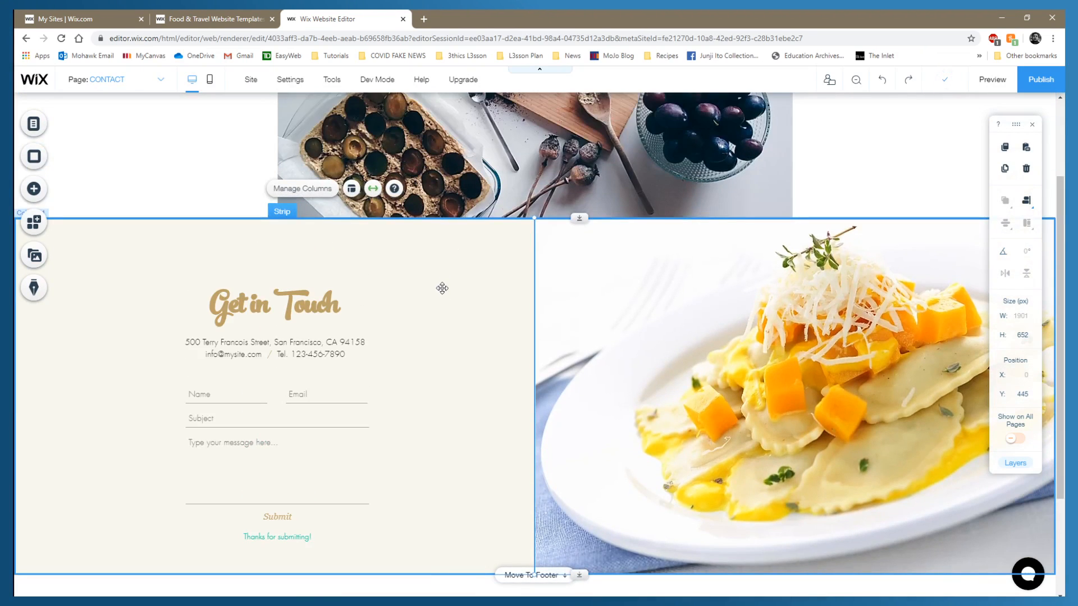
pyautogui.scroll(-1, 448, 299)
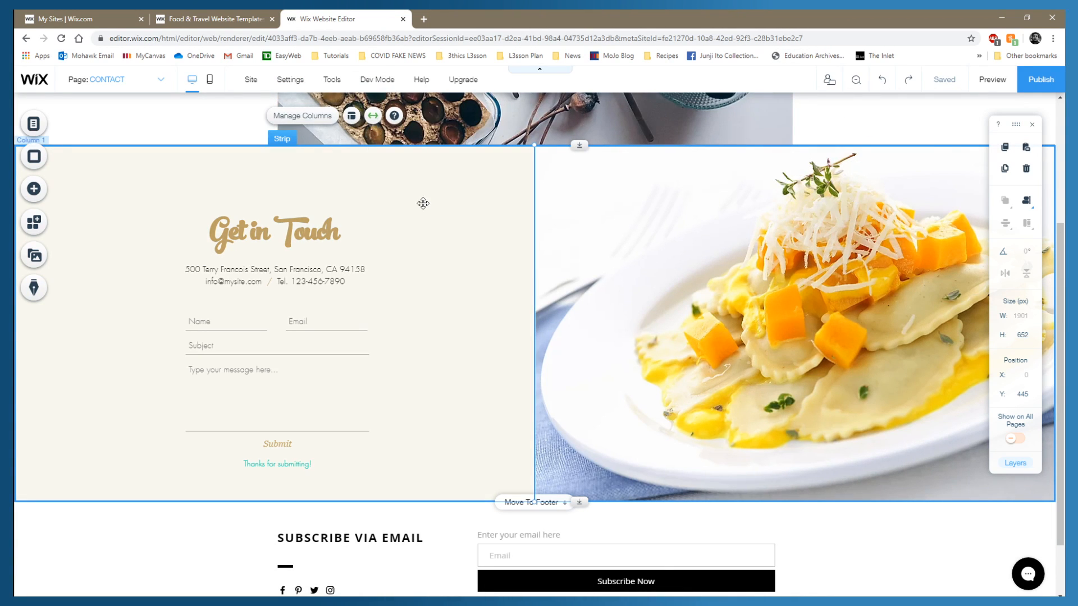
pyautogui.click(373, 116)
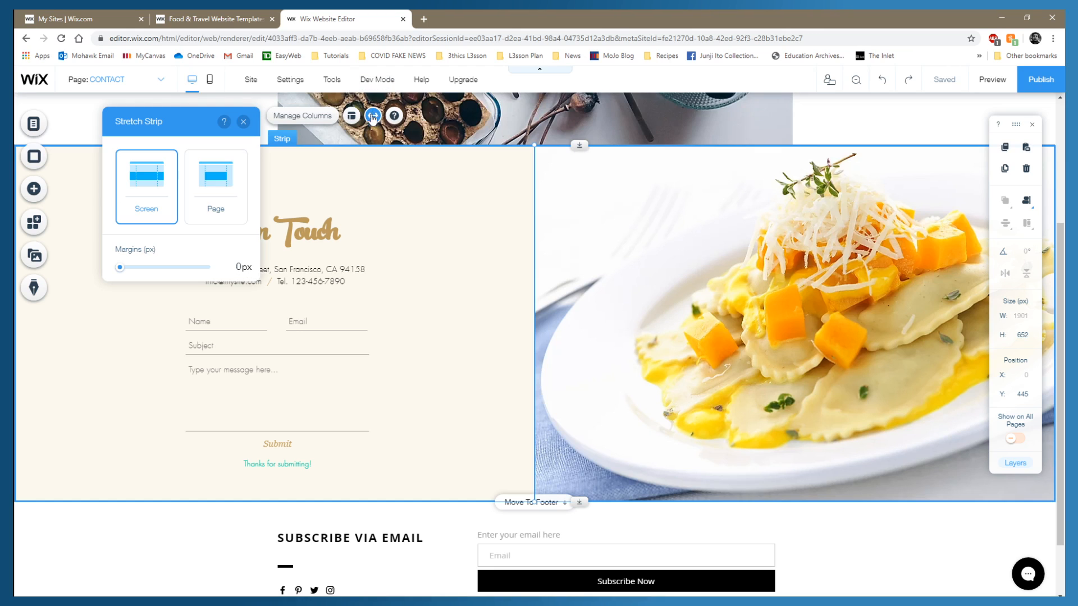
pyautogui.click(220, 179)
pyautogui.click(243, 123)
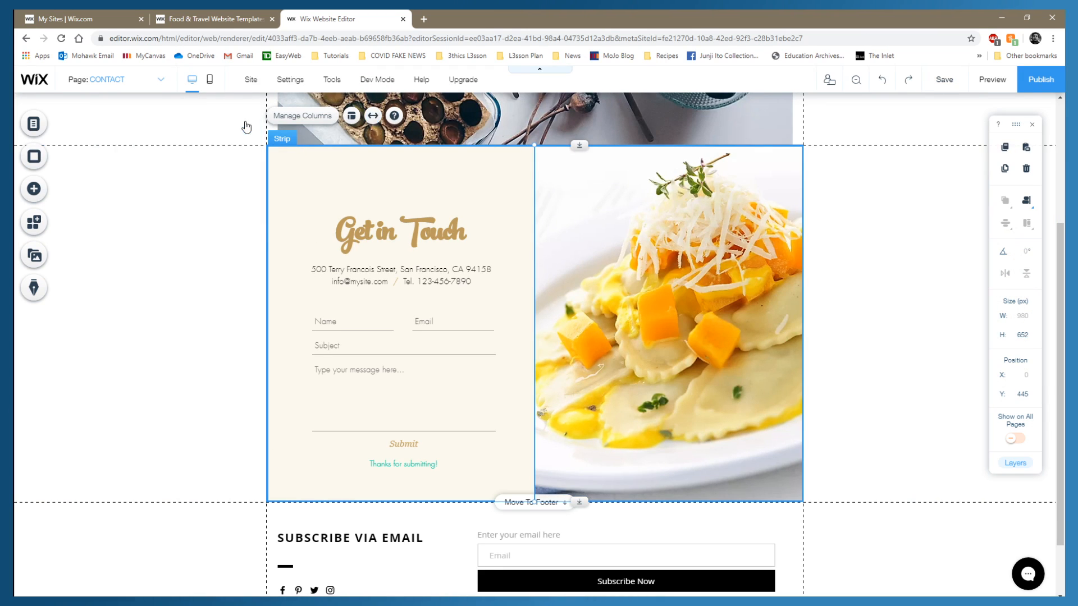
pyautogui.click(203, 248)
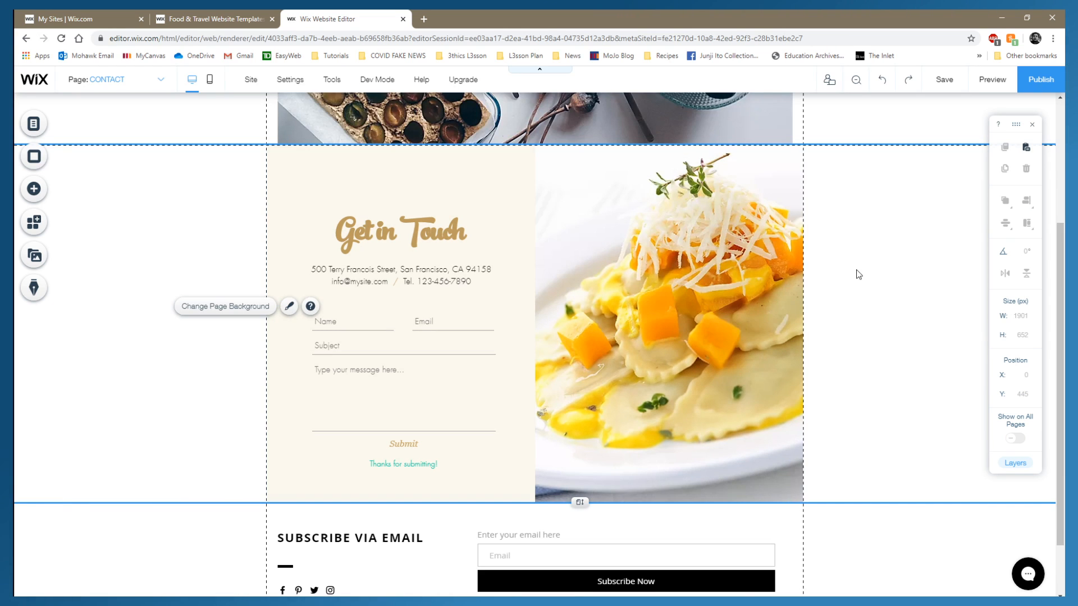
# Set the background of the "Get in Touch" form column to the light grey site color #E6E6E6.
pyautogui.click(471, 187)
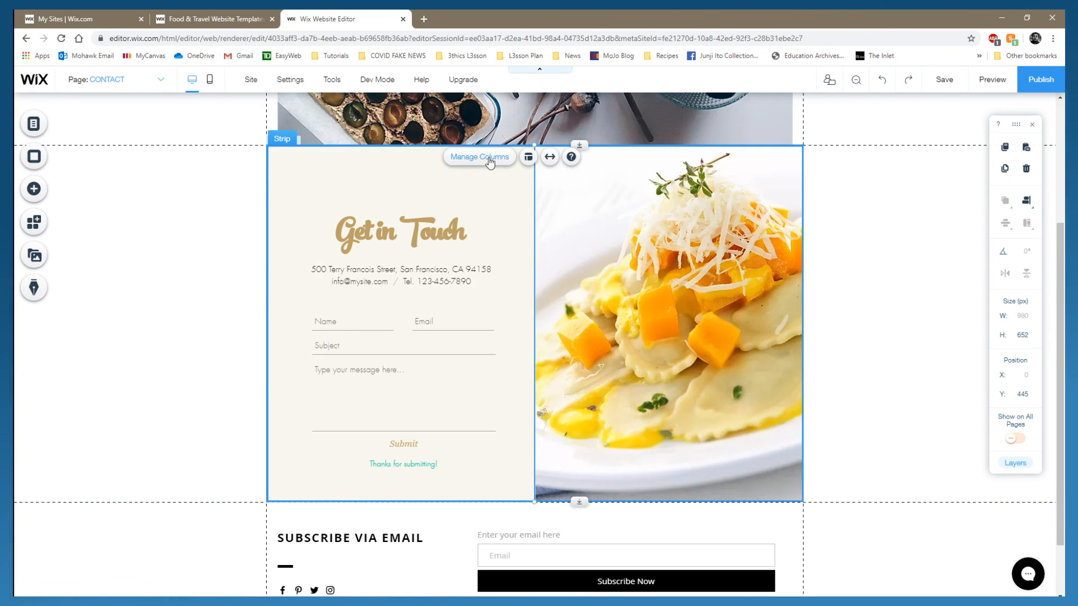
pyautogui.click(489, 193)
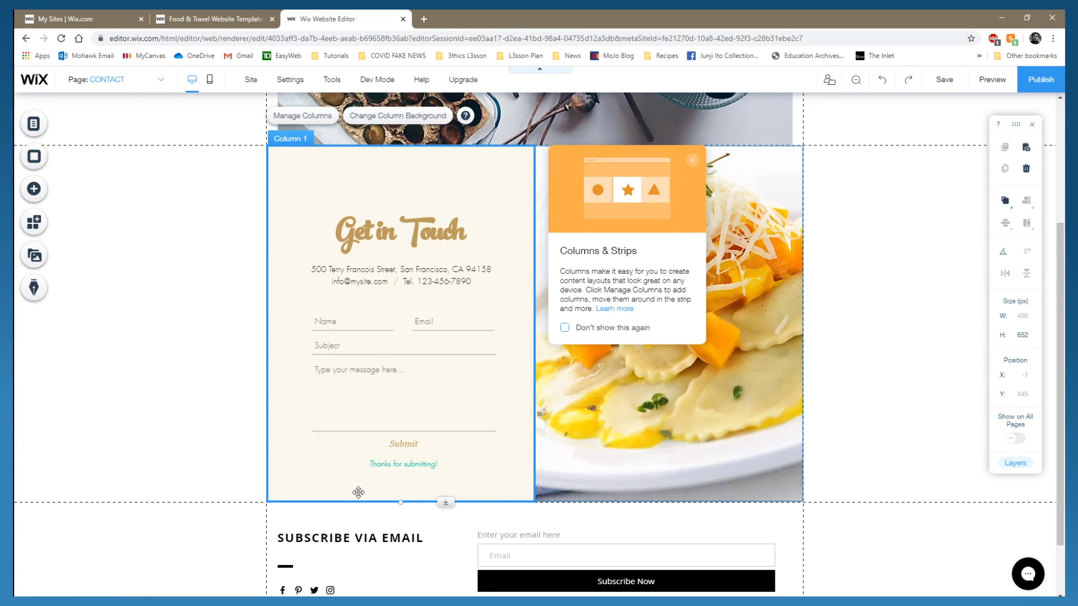
pyautogui.click(368, 115)
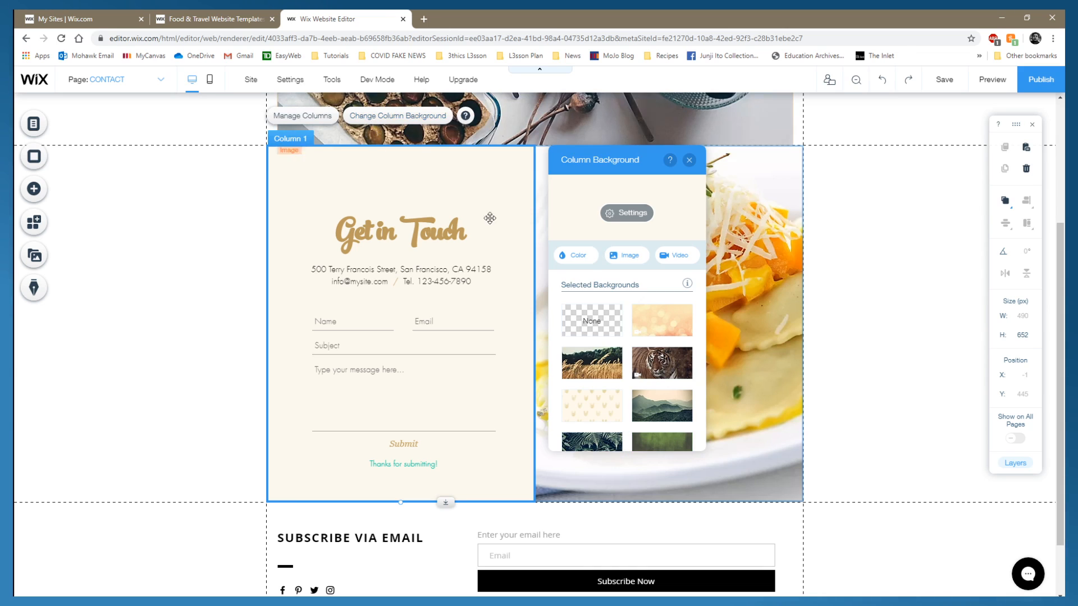
pyautogui.click(575, 258)
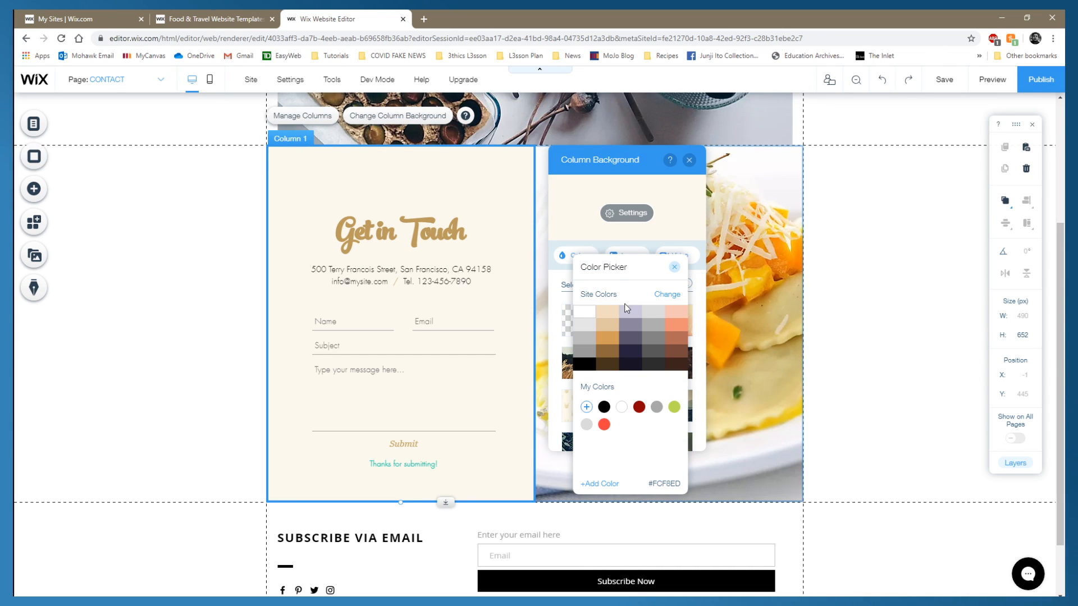
pyautogui.click(589, 325)
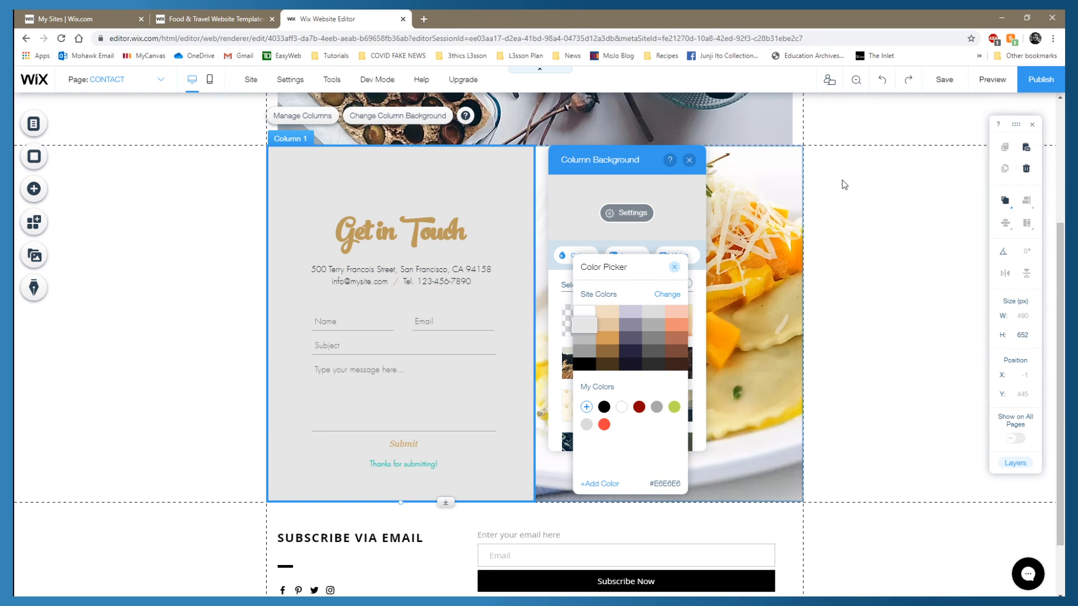
pyautogui.click(689, 160)
pyautogui.click(690, 160)
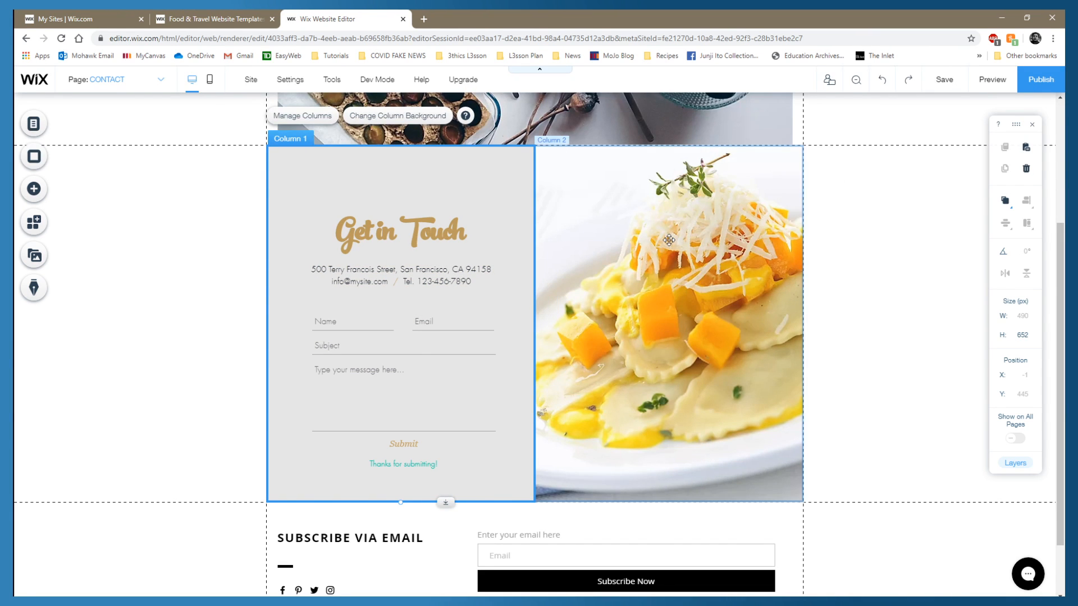
# Open the background image choices for the ravioli photo column and search for "cuisine".
pyautogui.click(668, 240)
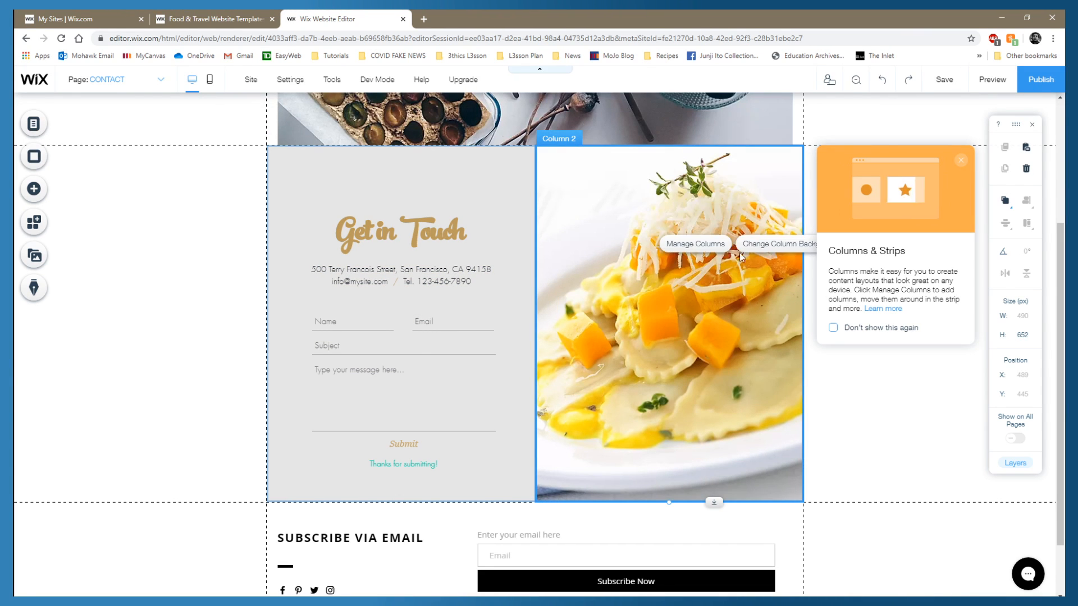
pyautogui.click(749, 245)
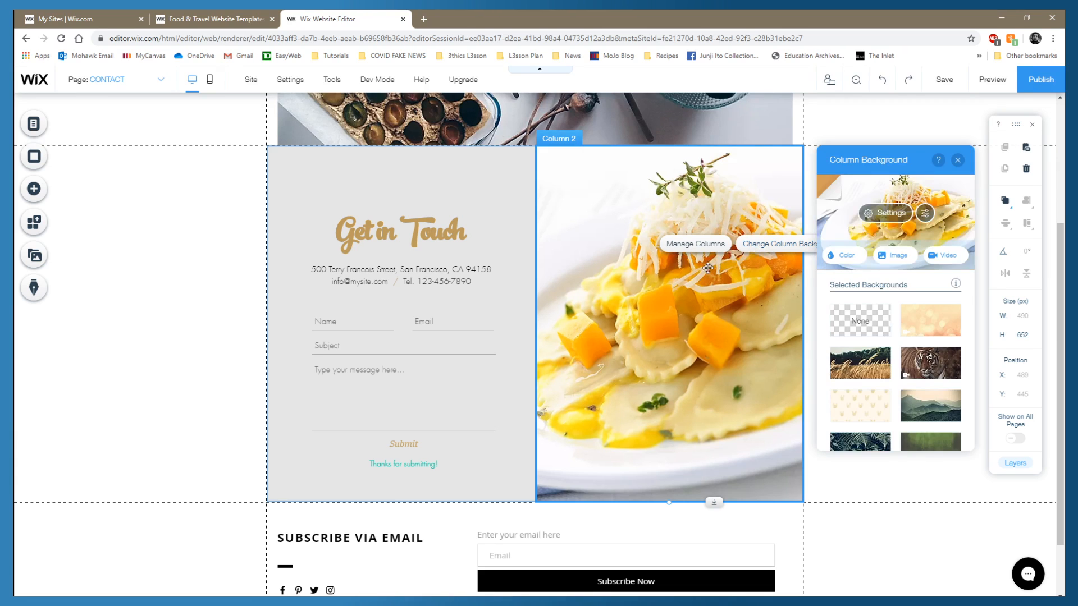
pyautogui.click(890, 258)
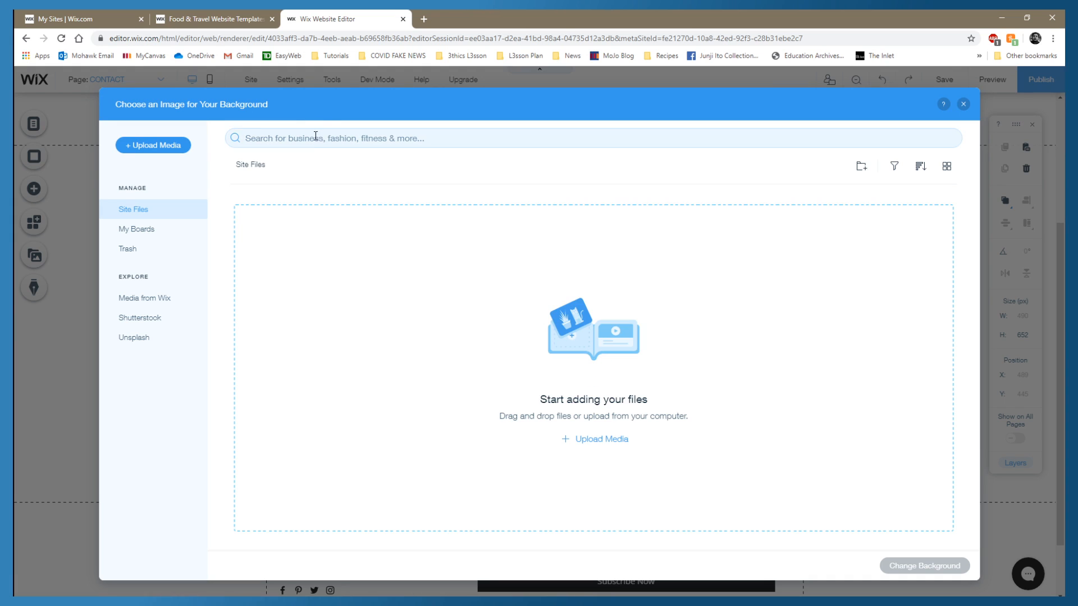
pyautogui.click(313, 140)
pyautogui.write('cuisine')
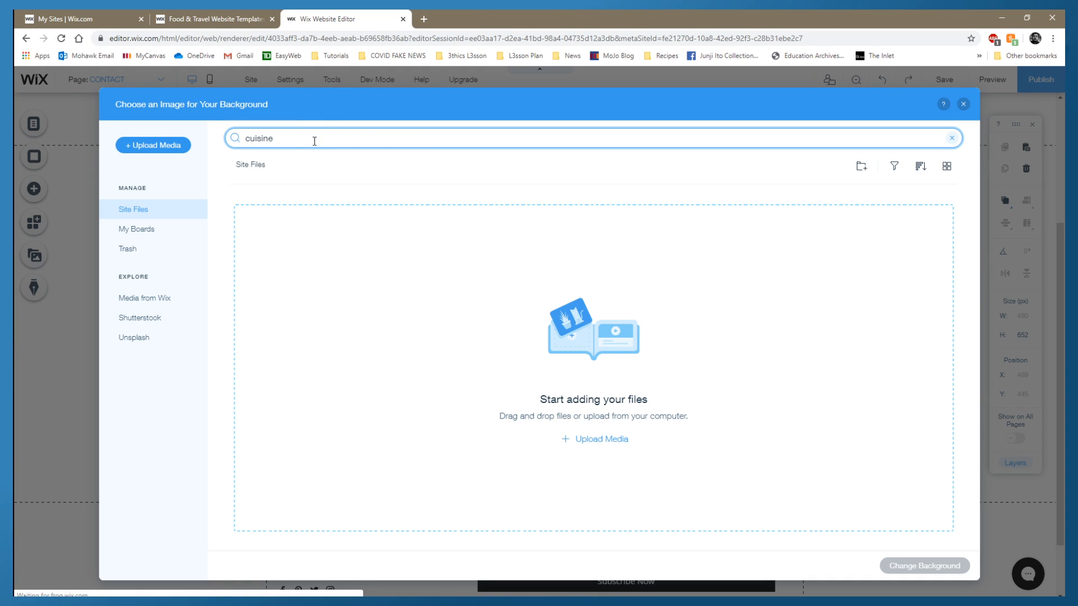
pyautogui.press('Return')
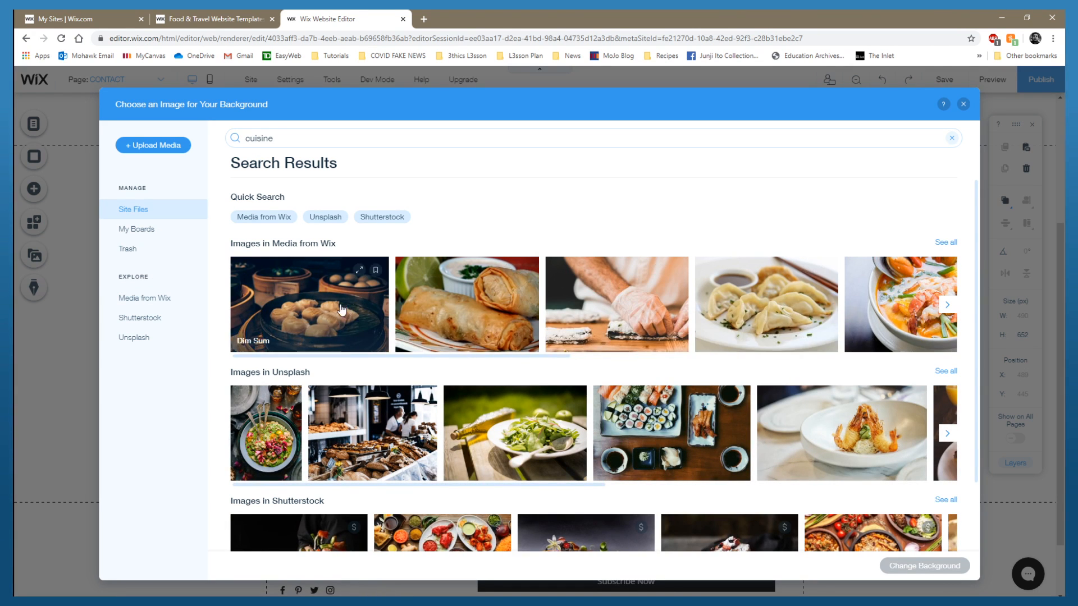
# Use the shrimp soup photo from Media from Wix as the second column's background image.
pyautogui.scroll(-2, 505, 359)
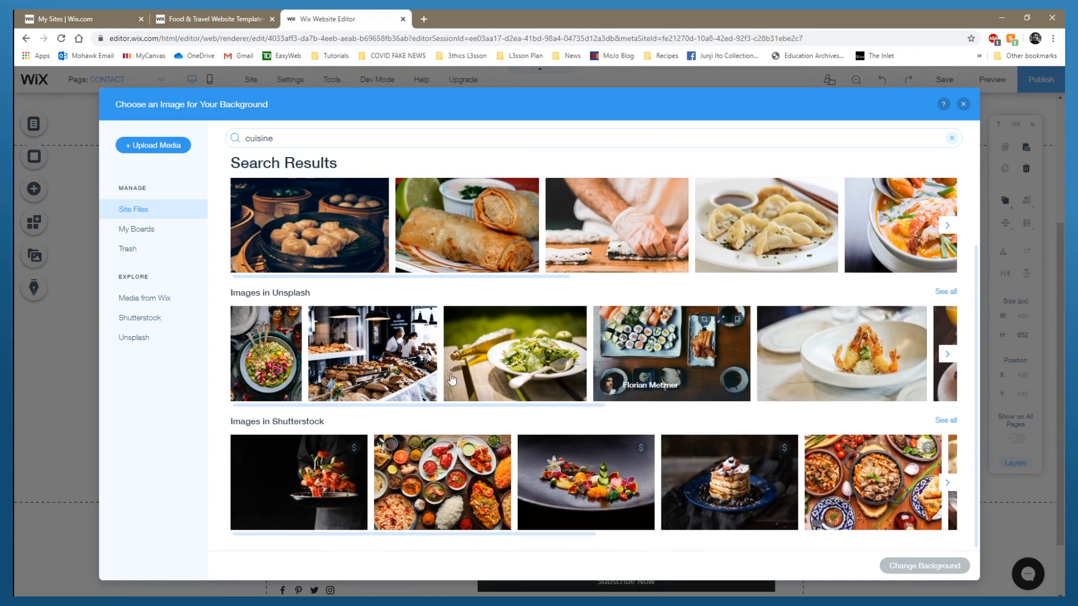
pyautogui.scroll(2, 510, 371)
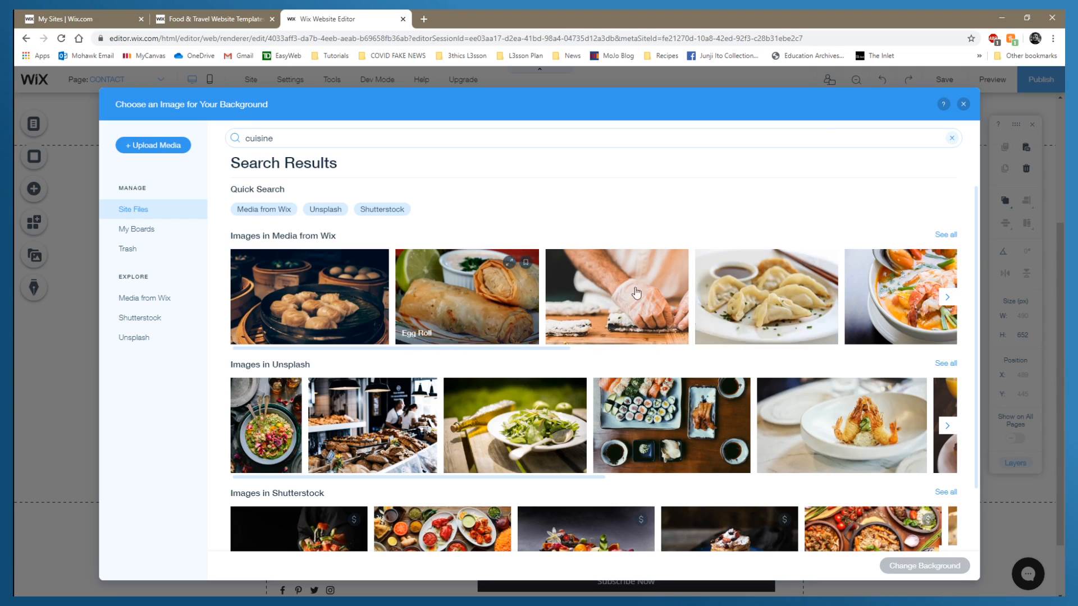
pyautogui.click(884, 297)
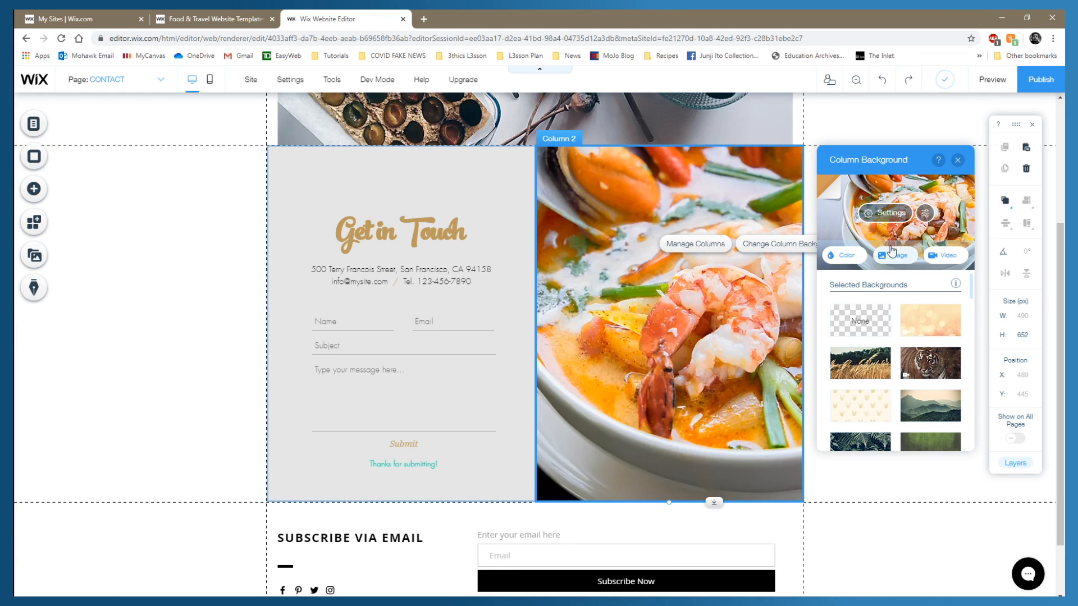
pyautogui.click(958, 161)
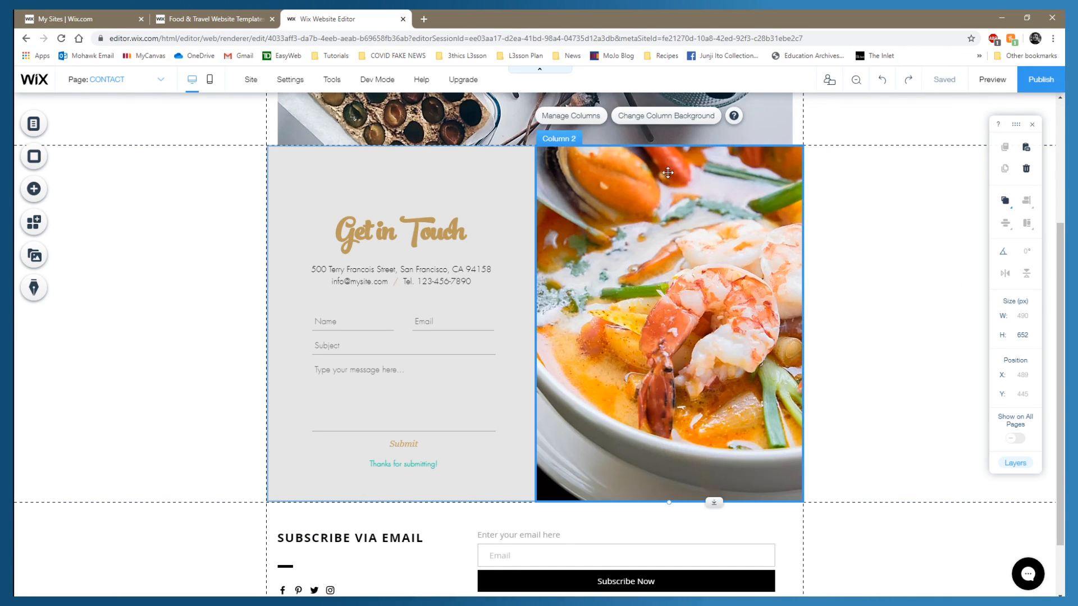
# In the soup background's image settings, try Original Size scaling and return it to Scale to Fill.
pyautogui.click(648, 116)
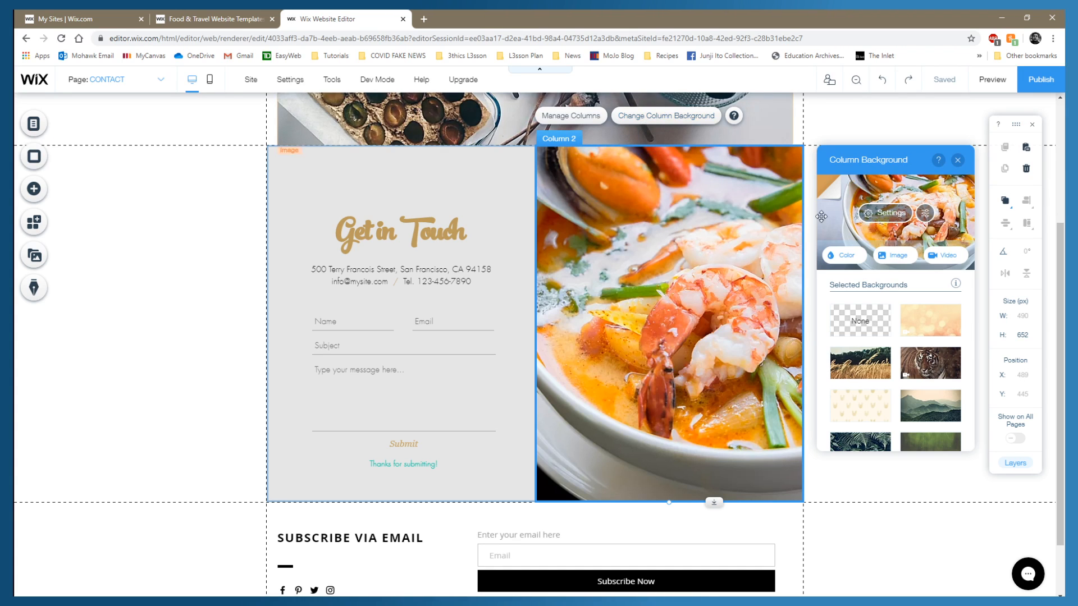
pyautogui.click(897, 214)
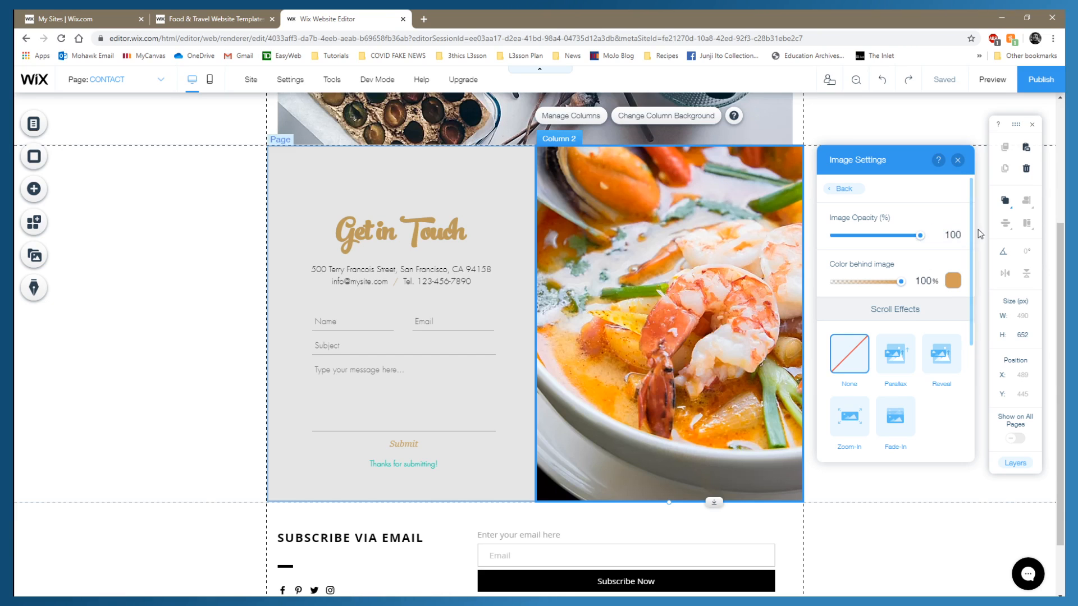
pyautogui.moveTo(972, 235); pyautogui.dragTo(976, 355)
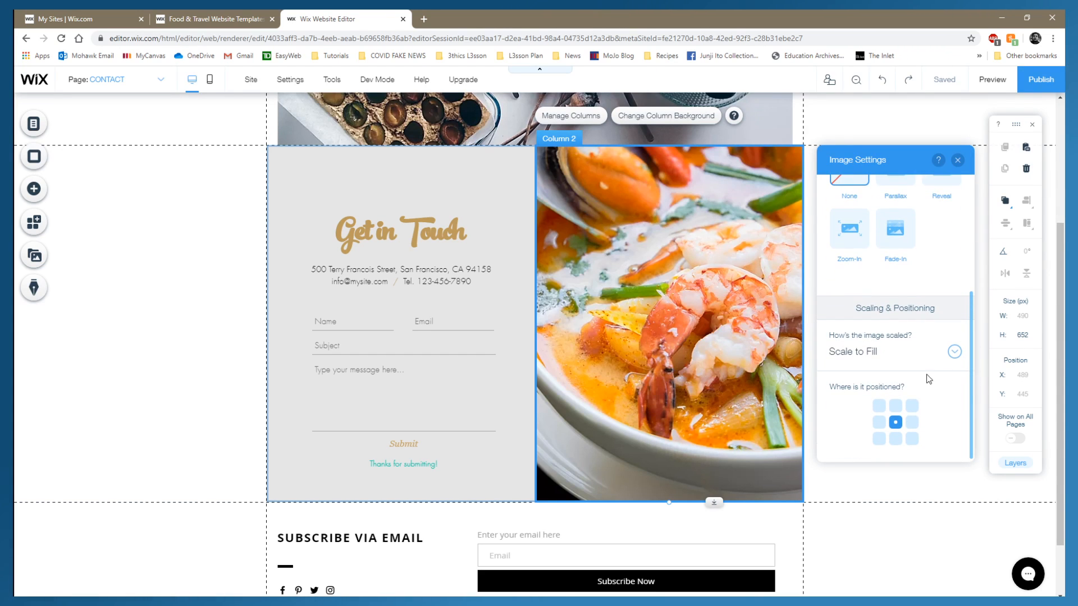
pyautogui.click(954, 352)
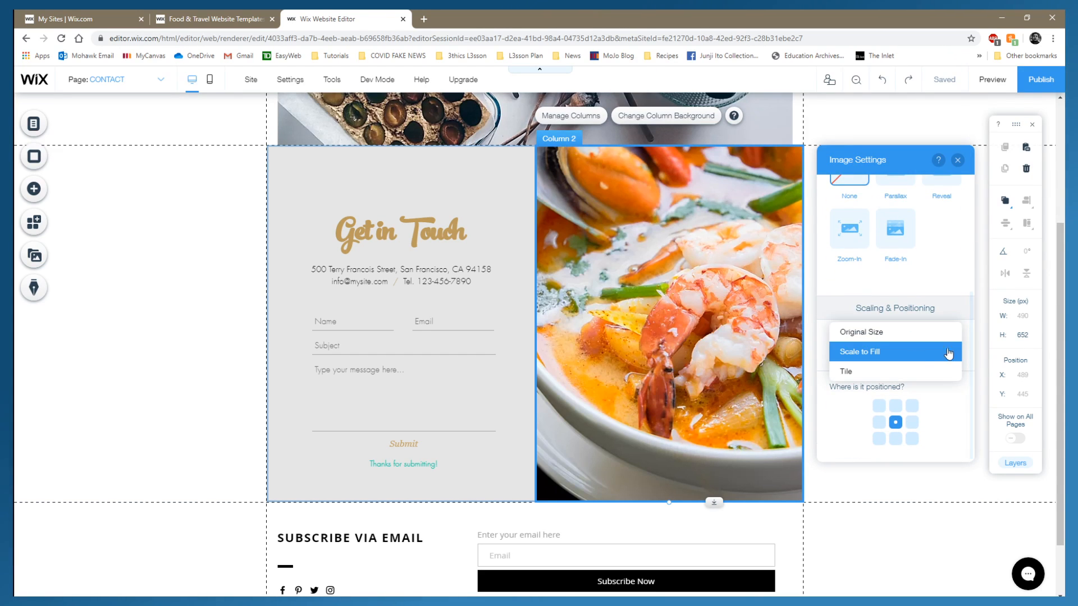
pyautogui.click(848, 333)
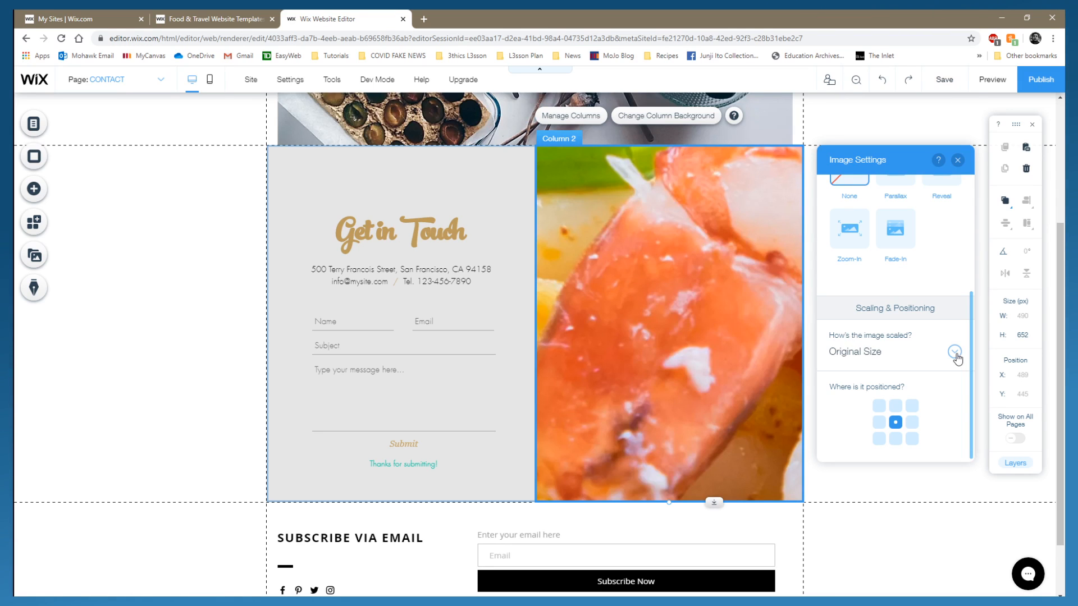
pyautogui.click(955, 356)
pyautogui.click(853, 371)
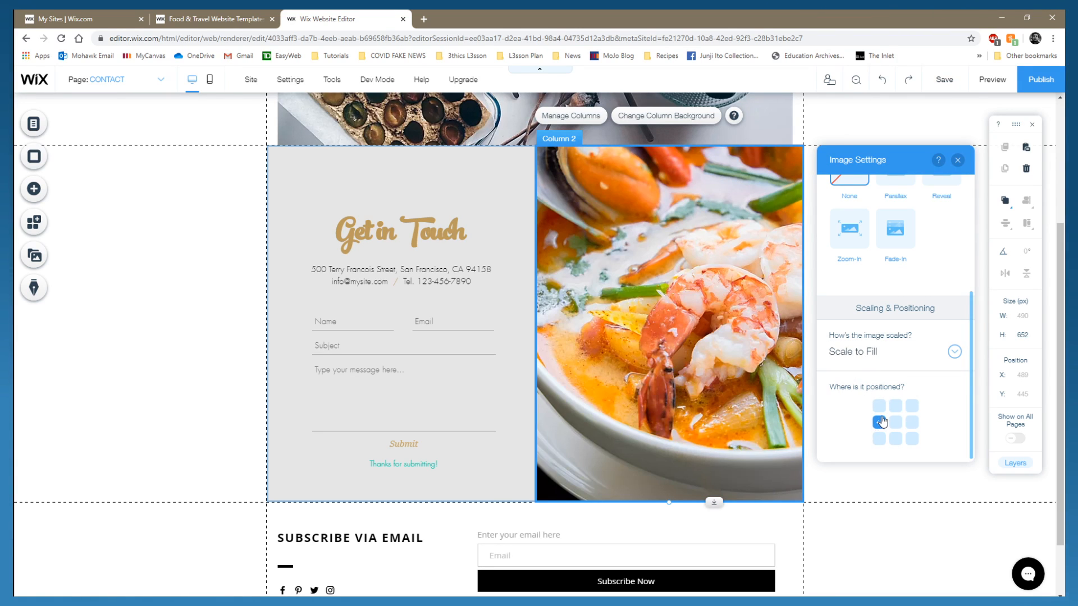
# Try several corner and edge positions for the soup background image, return it to the centre and close the image settings.
pyautogui.click(879, 406)
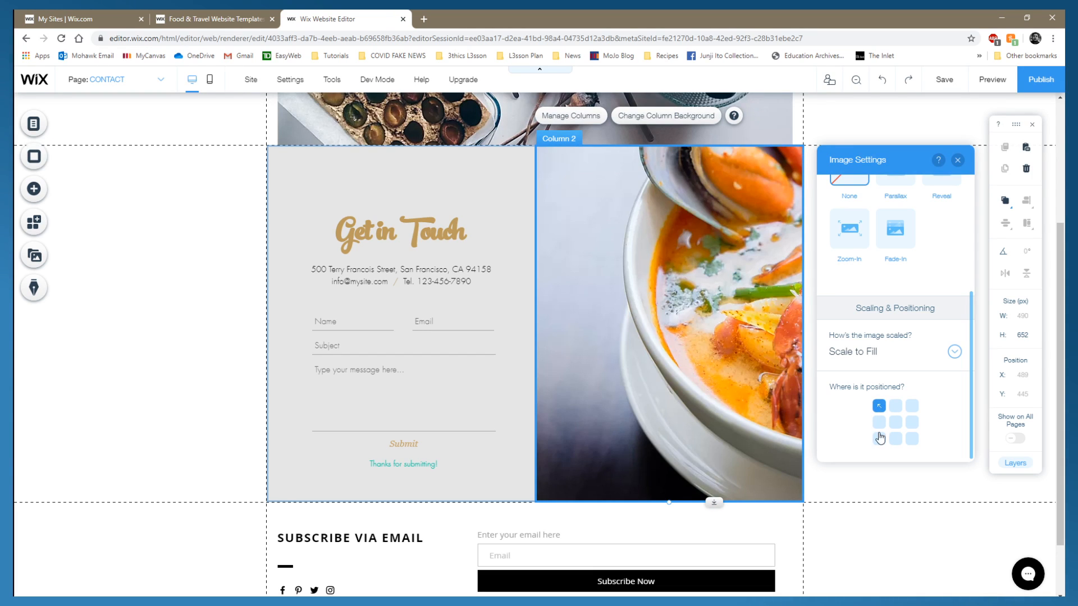
pyautogui.click(879, 441)
pyautogui.click(895, 439)
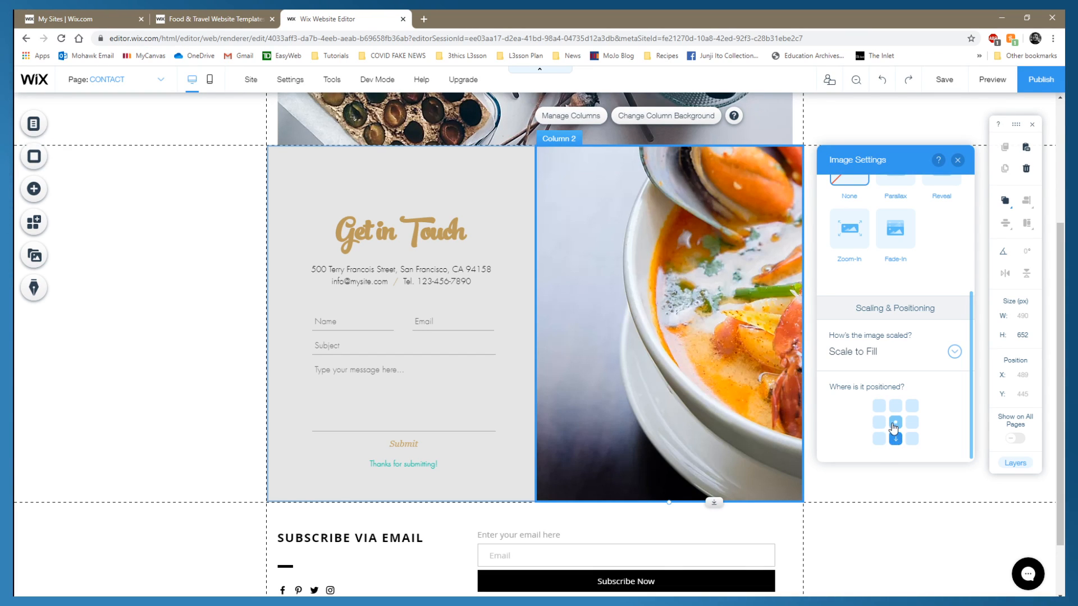
pyautogui.click(911, 407)
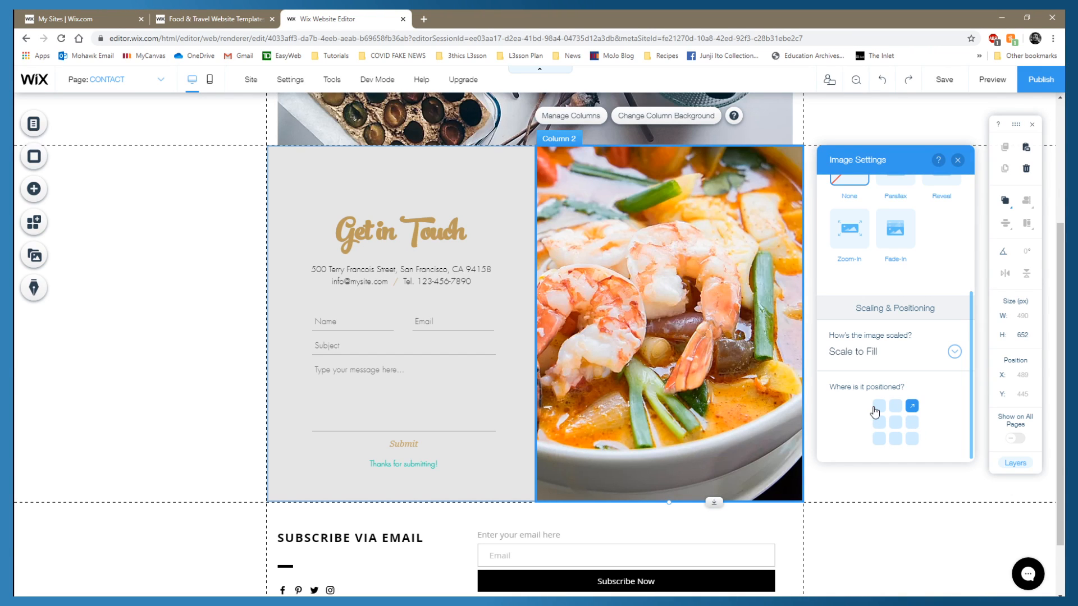
pyautogui.click(878, 406)
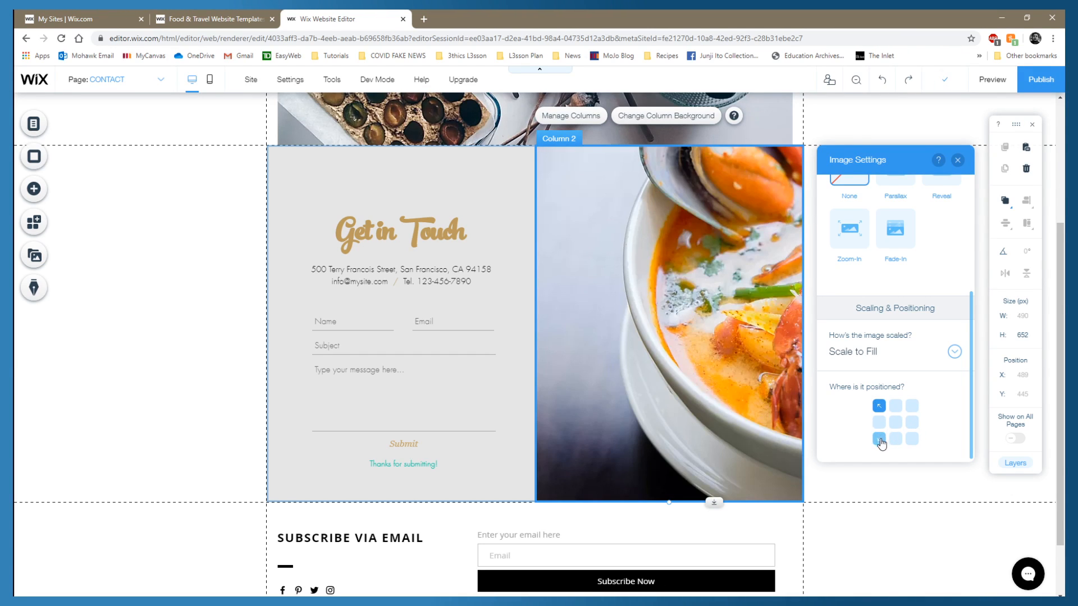
pyautogui.click(895, 422)
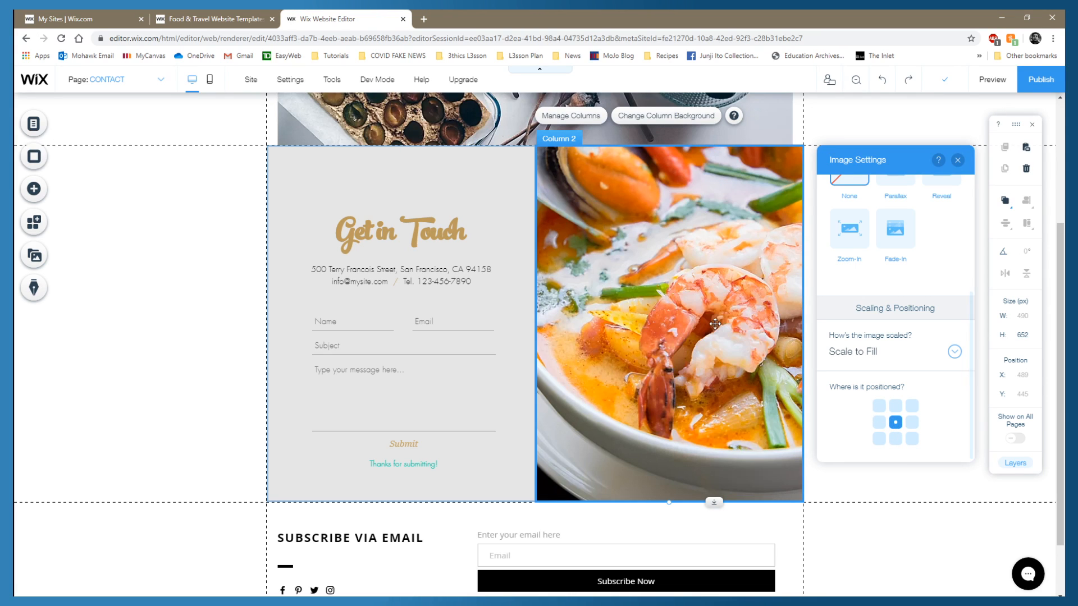
pyautogui.click(958, 160)
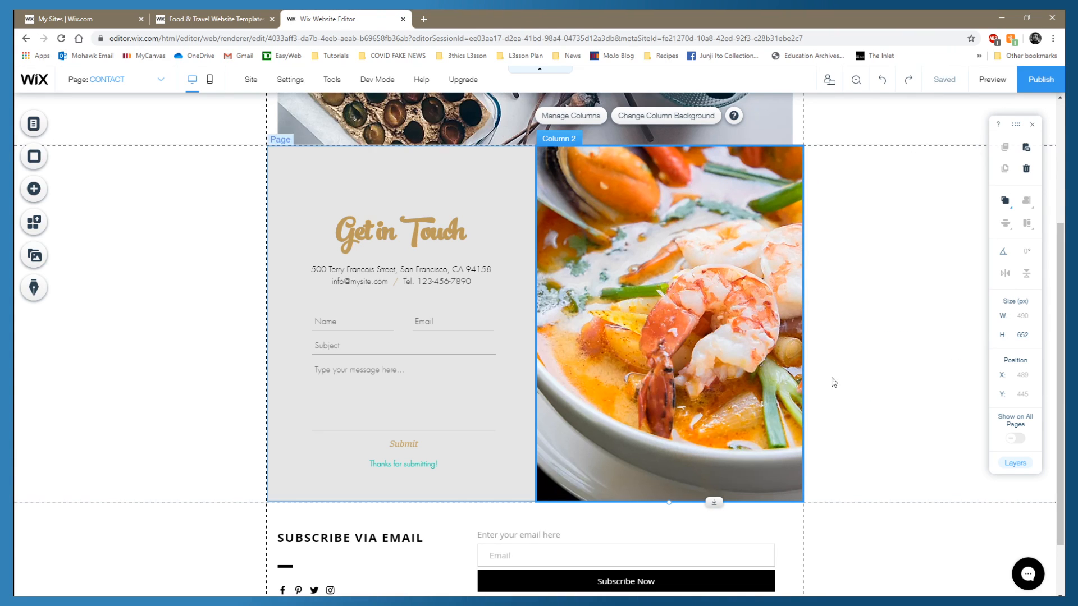
# Replace the address and contact details under the "Get in Touch" heading with "Thanks for wanting to reach out!".
pyautogui.click(852, 301)
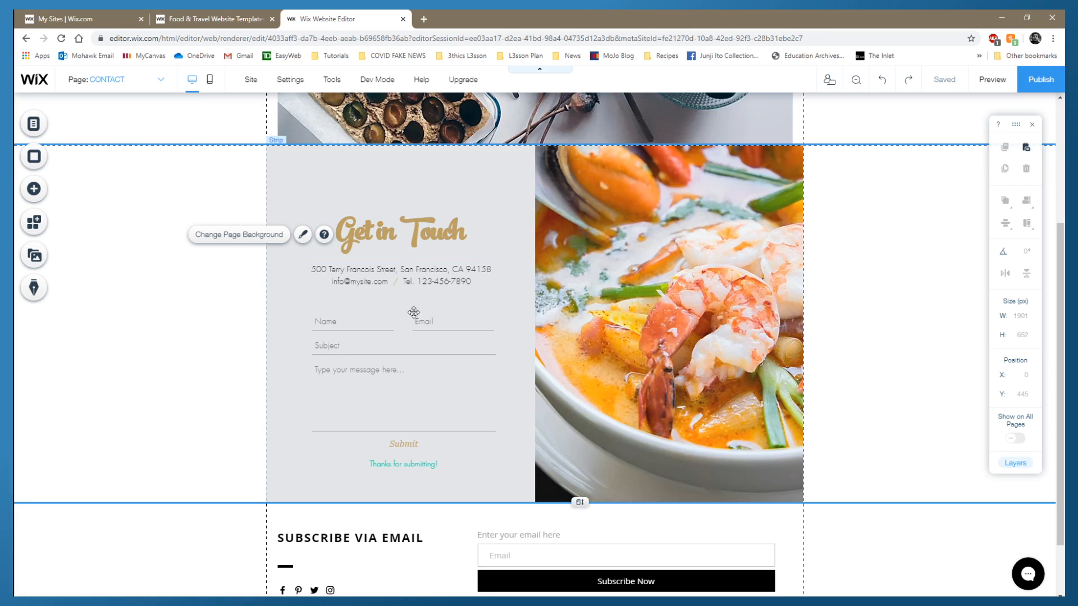
pyautogui.click(400, 282)
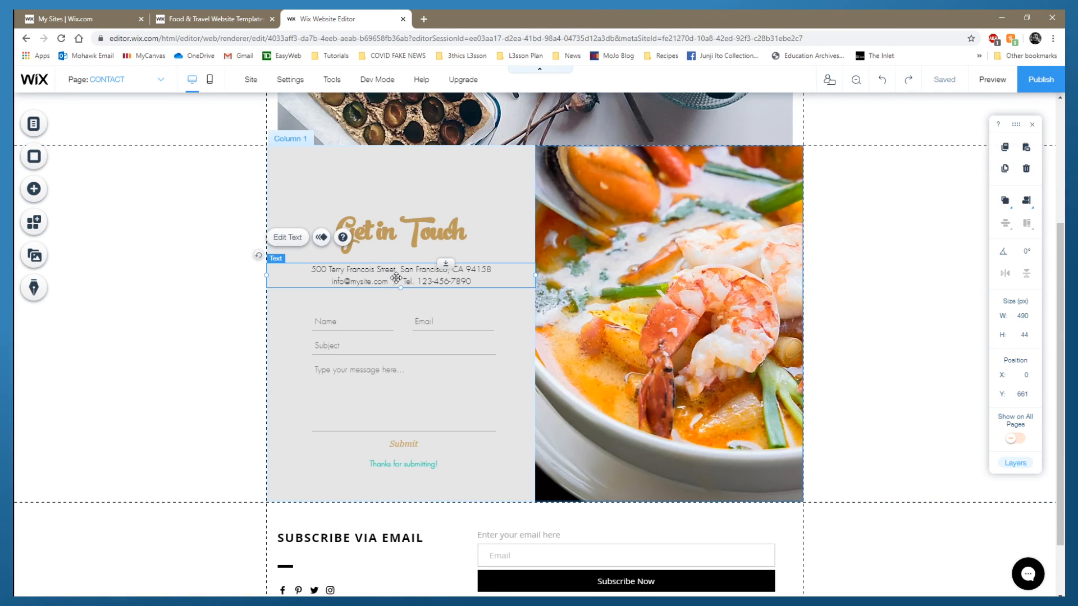
pyautogui.tripleClick(396, 279)
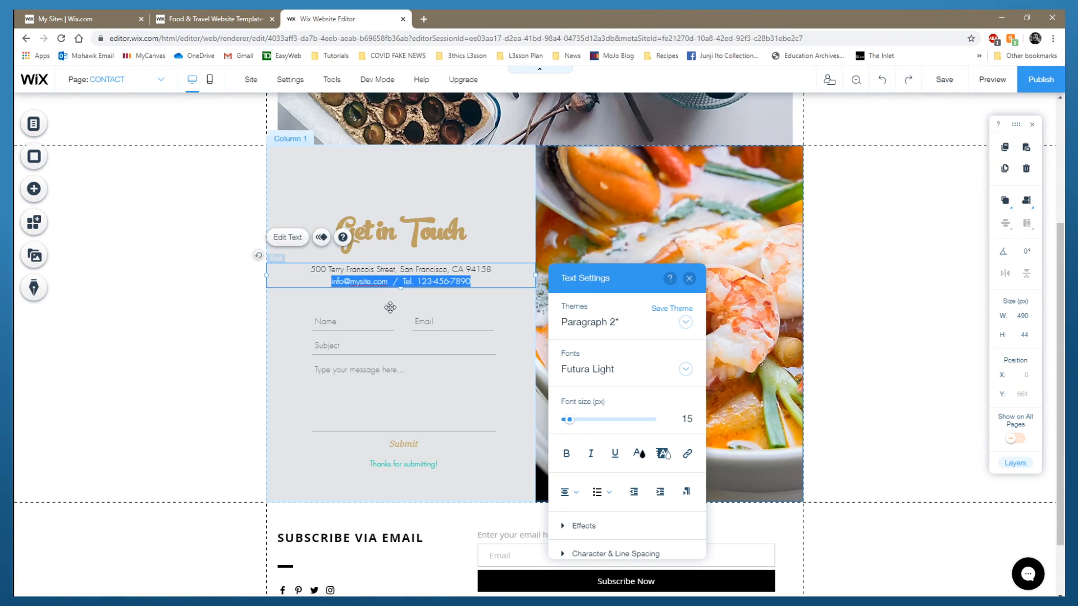
pyautogui.hotkey('ctrl', 'a')
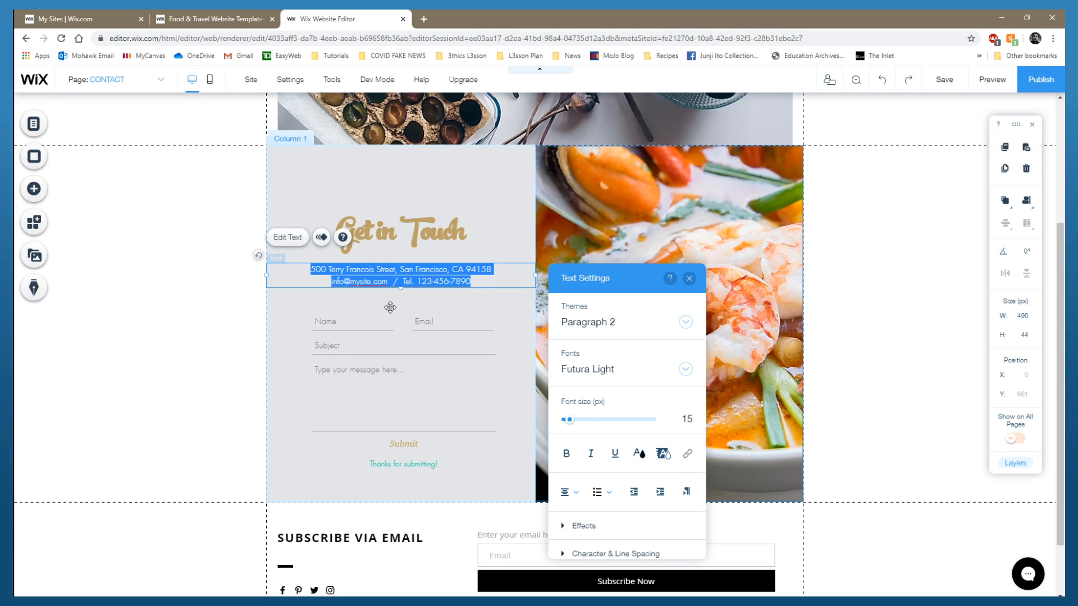
pyautogui.write('Thanks for wanting')
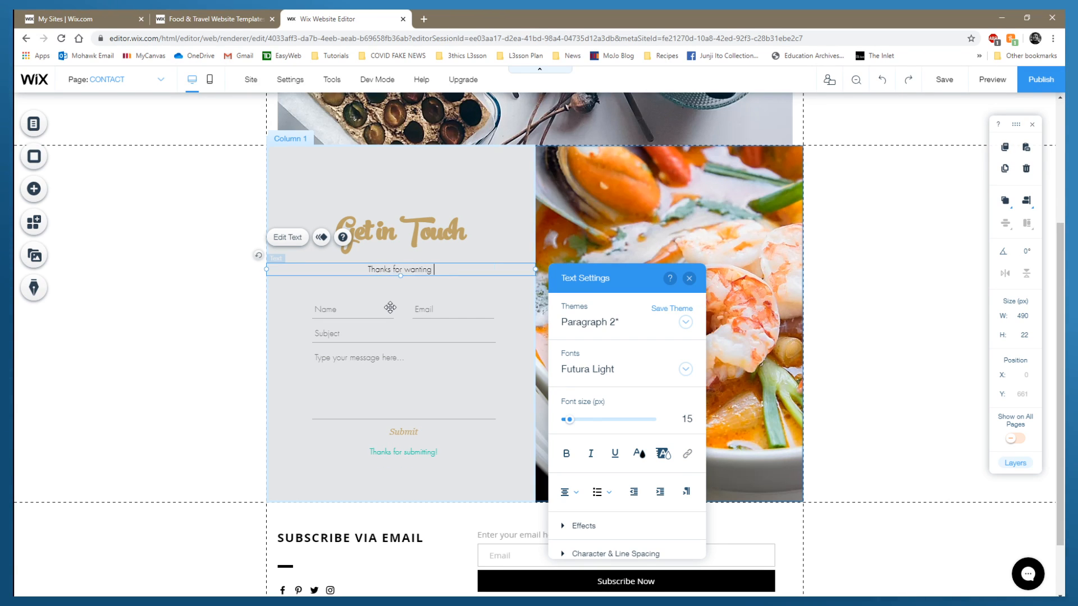
pyautogui.write(' to reach out')
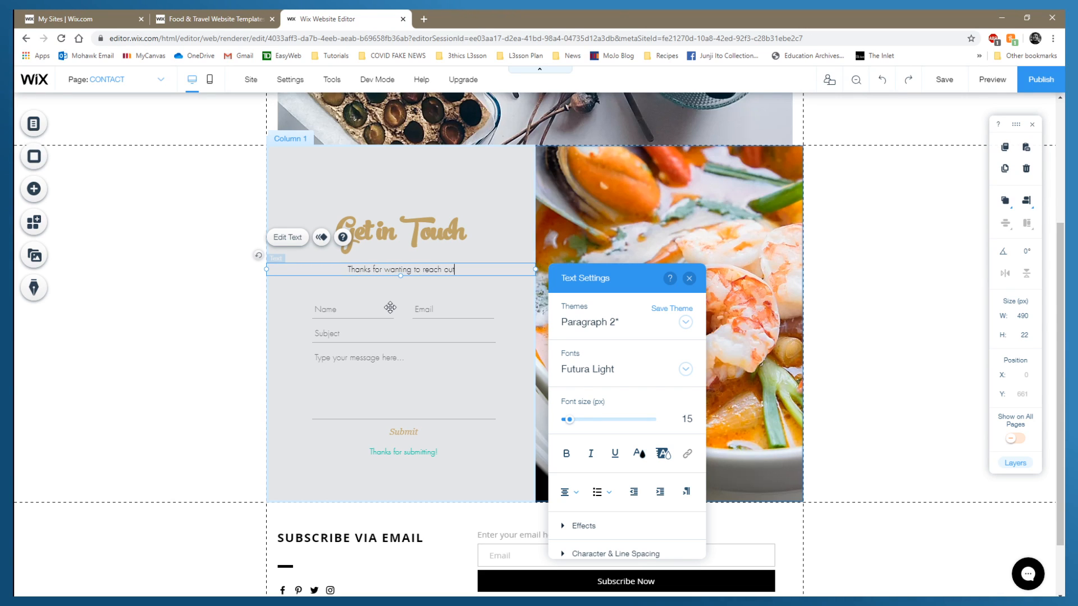
pyautogui.write('! ')
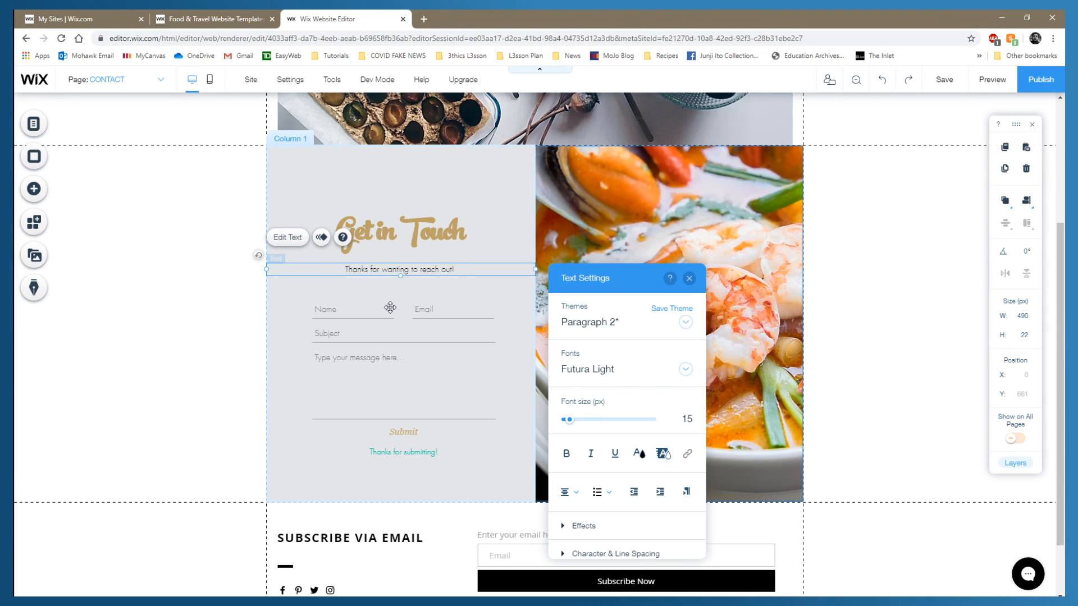
# Add "Please fill in the form below and I'll get back to you ASAP!" on its own line below the thank-you sentence.
pyautogui.write('Please ')
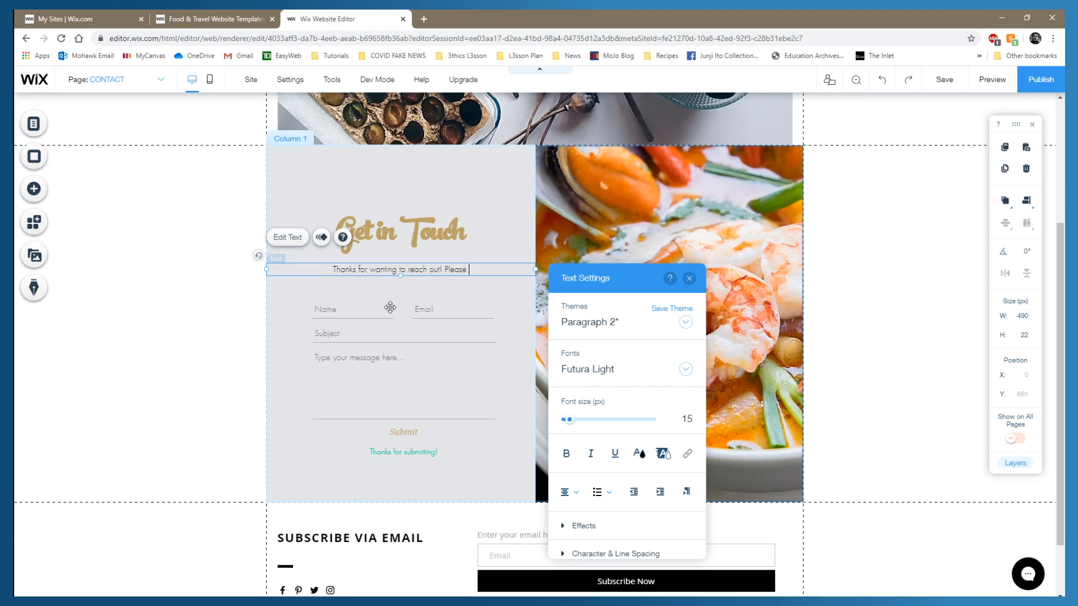
pyautogui.write('fill in the f')
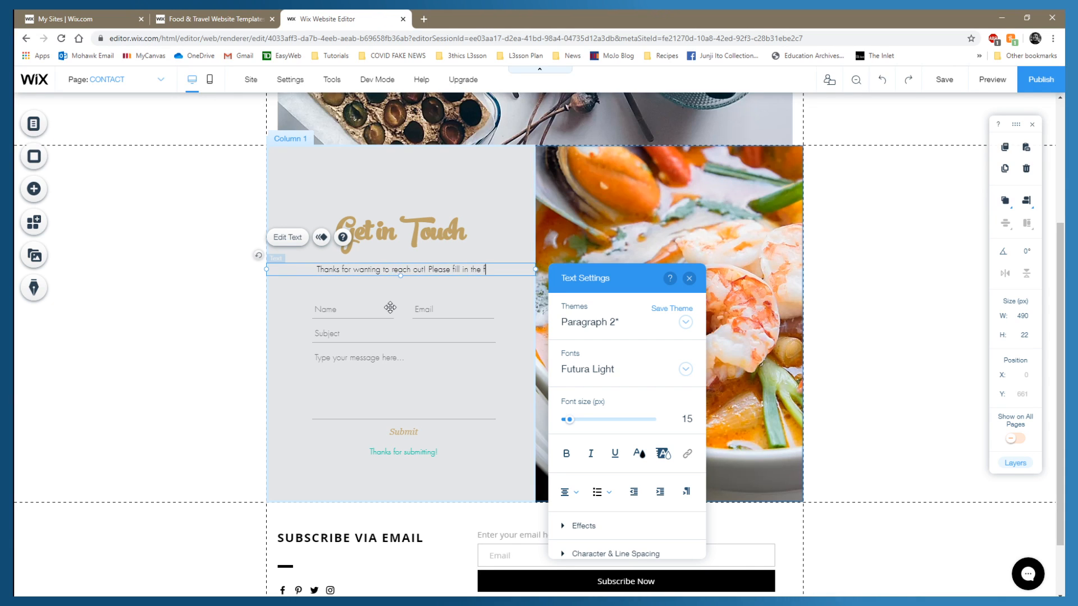
pyautogui.write('orm below')
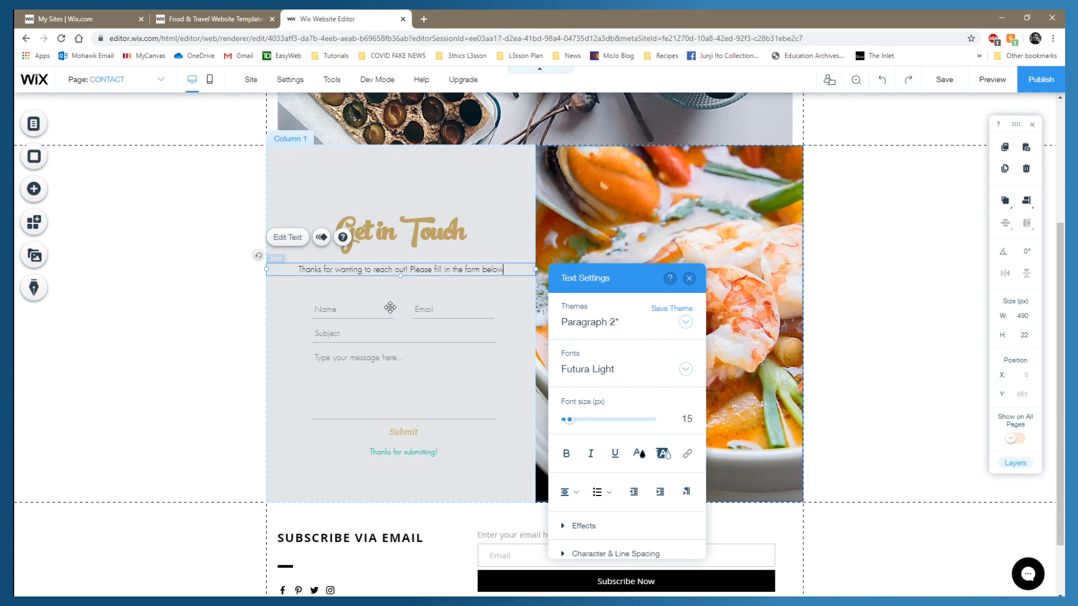
pyautogui.write(' and I')
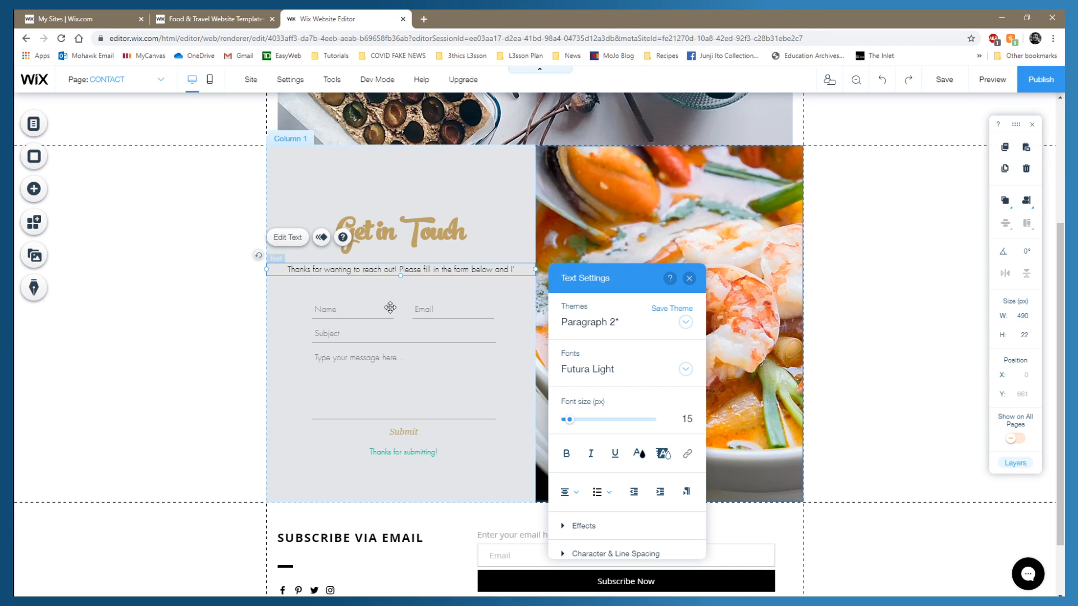
pyautogui.write("'ll get back to")
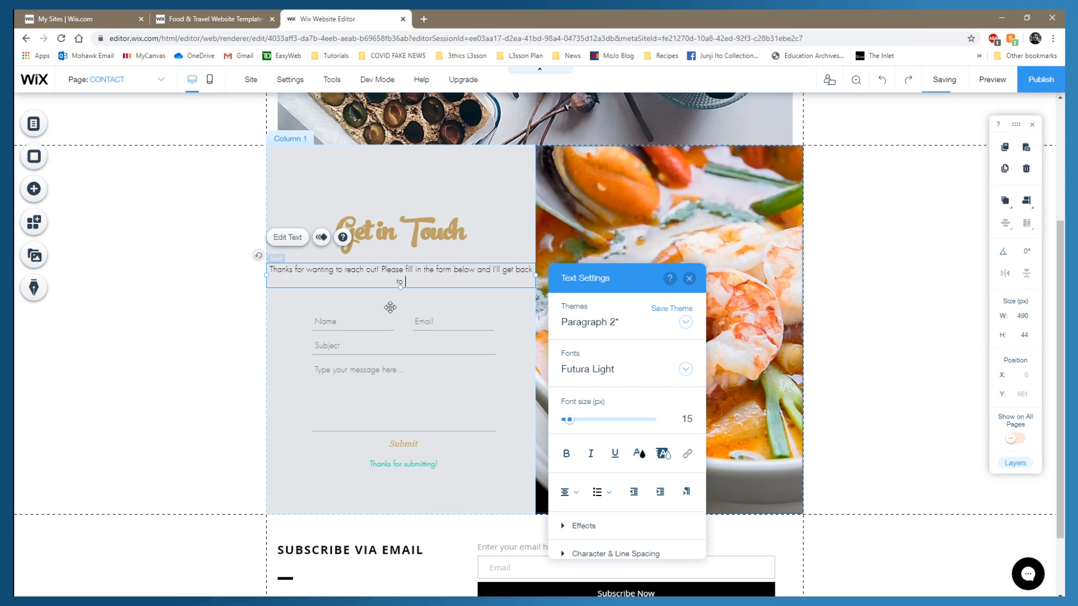
pyautogui.write(' you ASA')
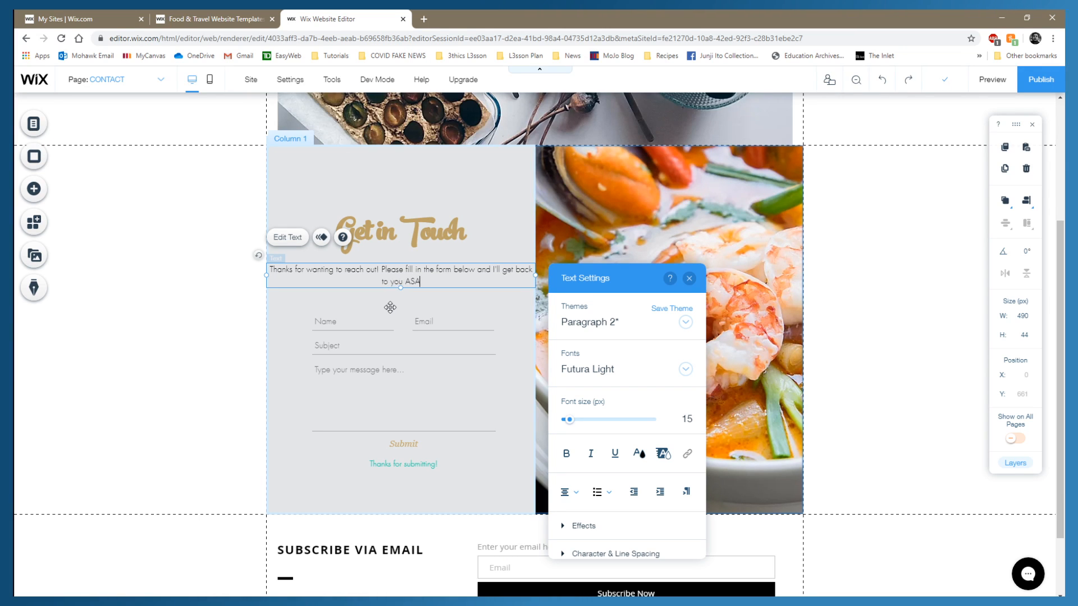
pyautogui.write('P!')
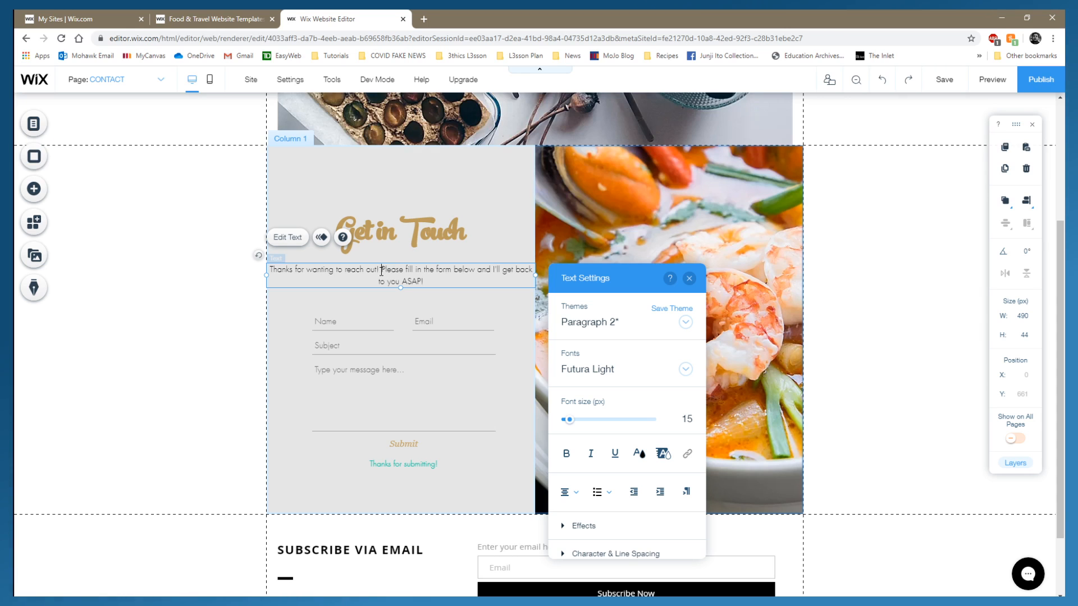
pyautogui.click(382, 270)
pyautogui.press('Return')
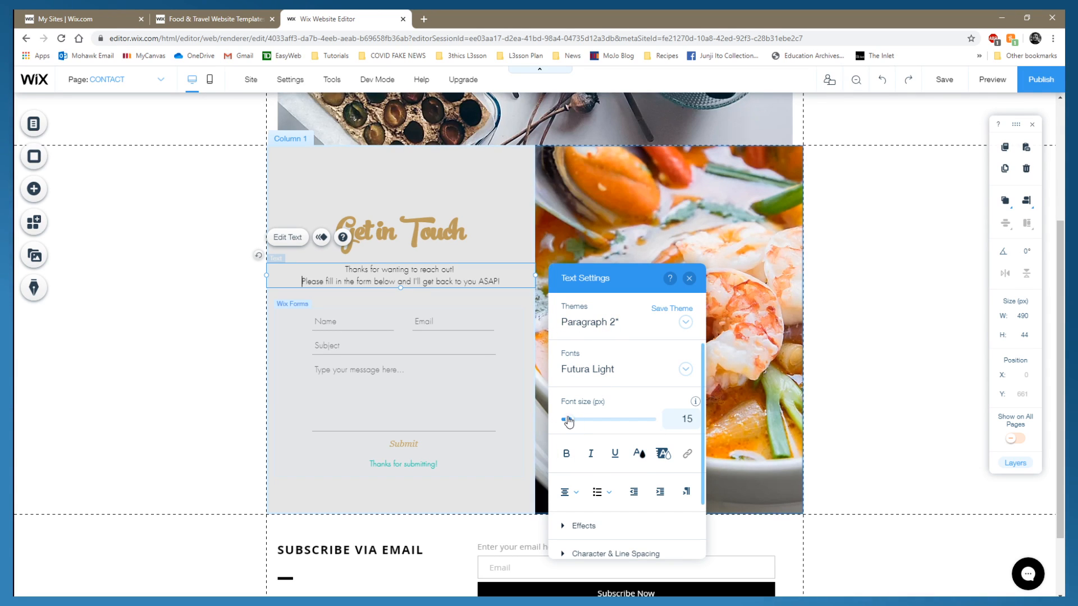
# Set the font size of both lines of the message under "Get in Touch" to 18 px and close the text settings.
pyautogui.tripleClick(392, 283)
pyautogui.hotkey('ctrl', 'a')
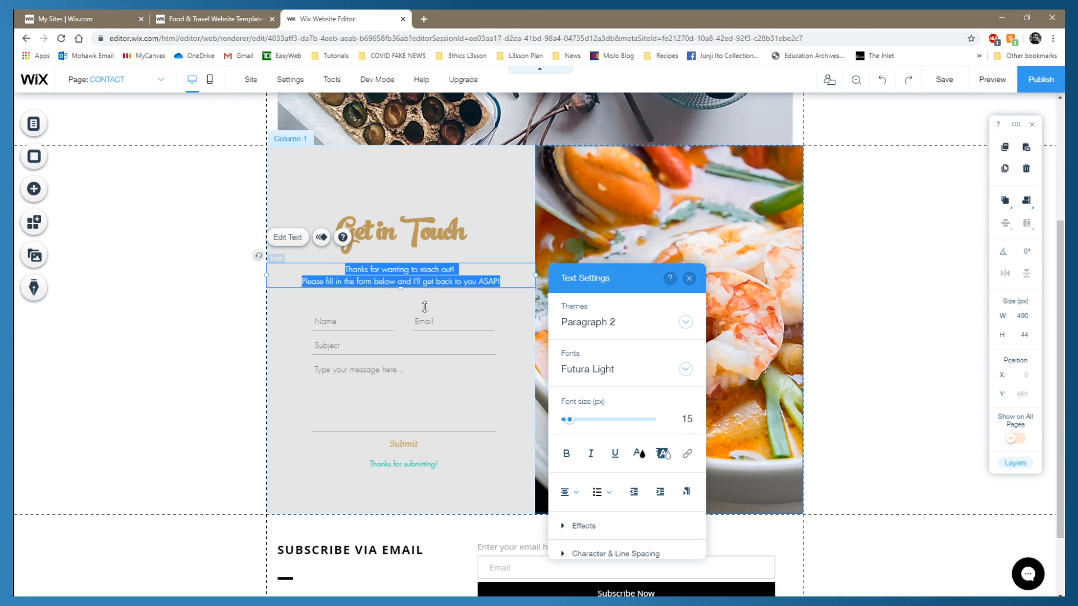
pyautogui.click(684, 418)
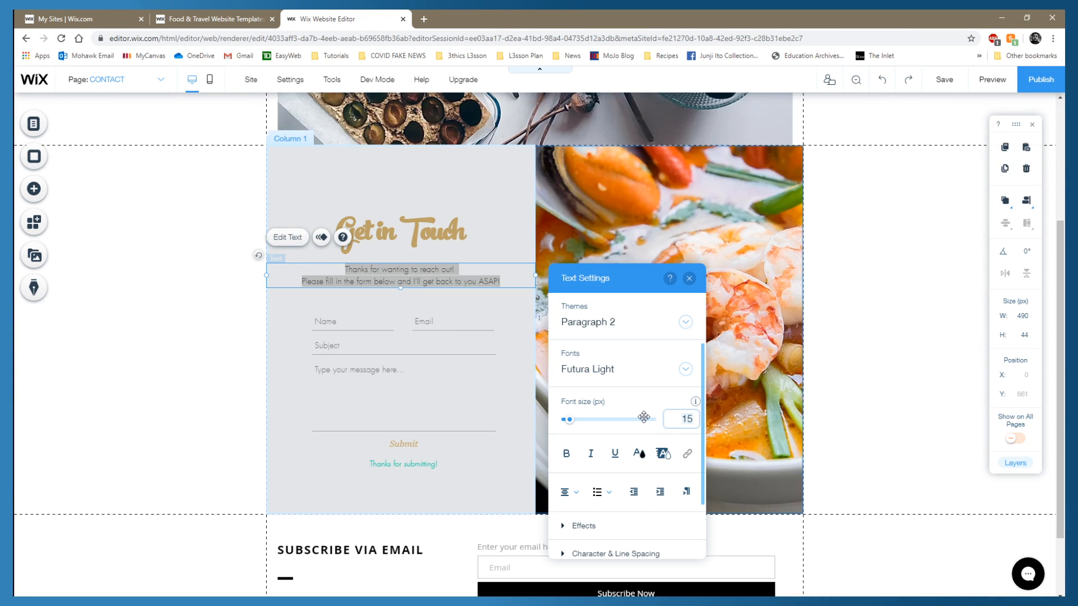
pyautogui.press('Up')
pyautogui.press('Up')
pyautogui.press('Up')
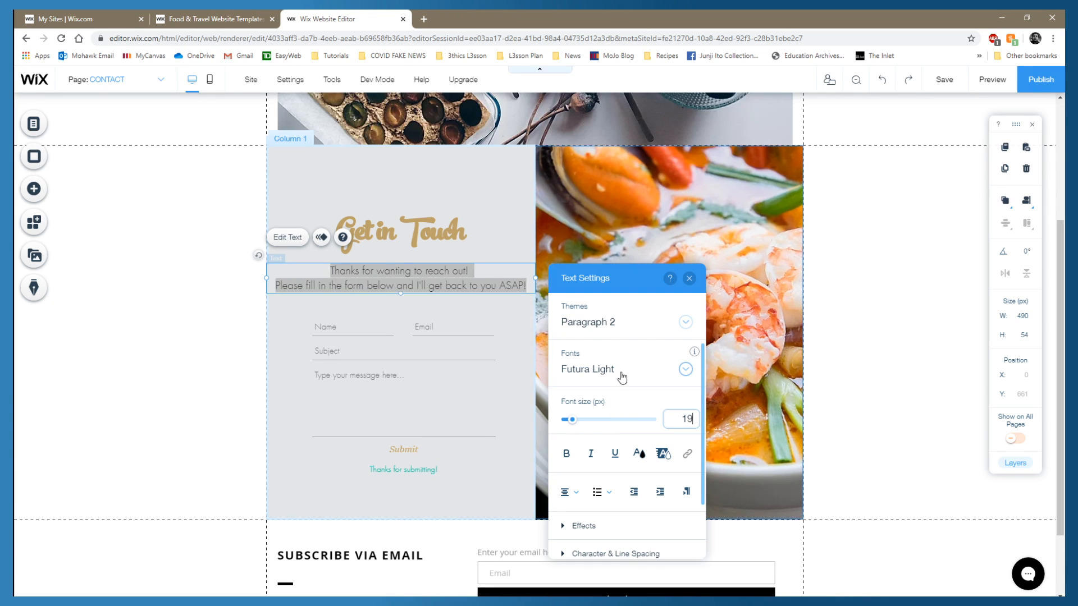
pyautogui.click(687, 281)
pyautogui.click(193, 383)
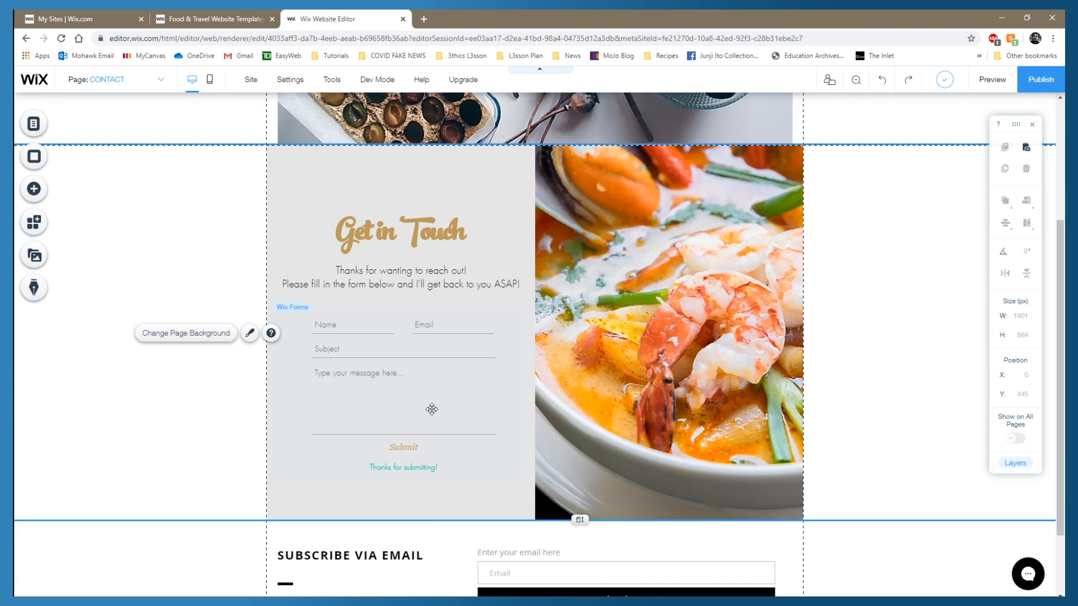
# Publish the site, highlight its live web address and close the publishing and mobile-site dialogs.
pyautogui.scroll(-2, 427, 405)
pyautogui.scroll(5, 416, 399)
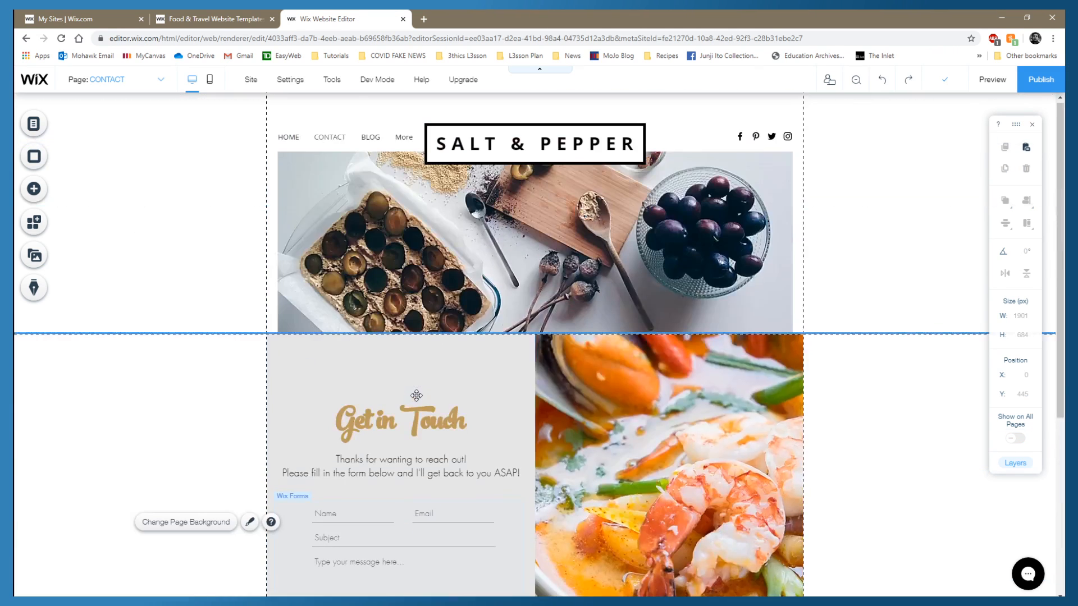
pyautogui.scroll(-5, 414, 395)
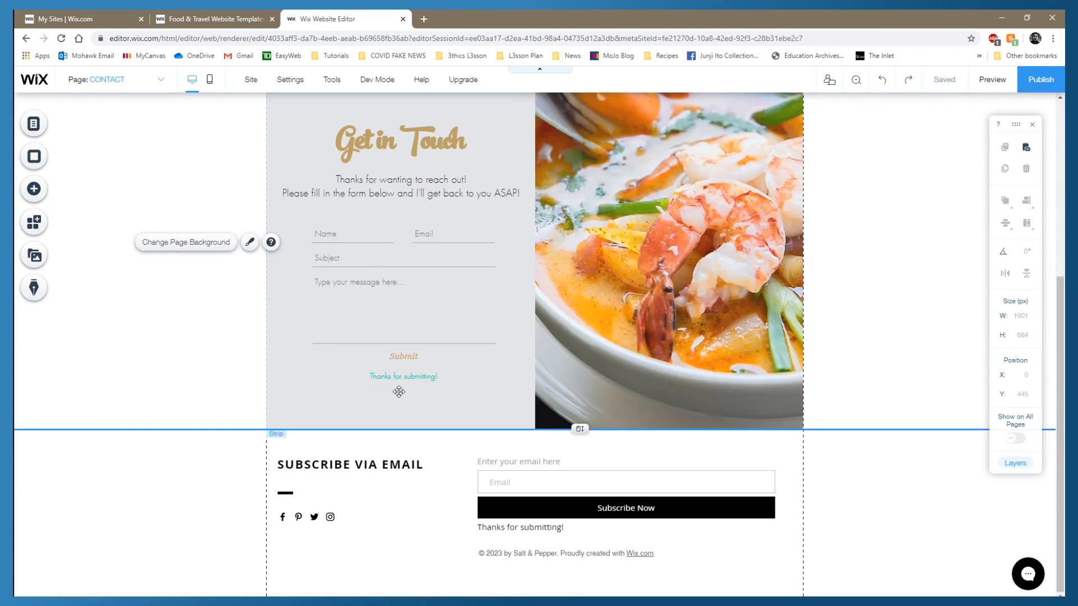
pyautogui.scroll(5, 399, 391)
pyautogui.scroll(-3, 365, 377)
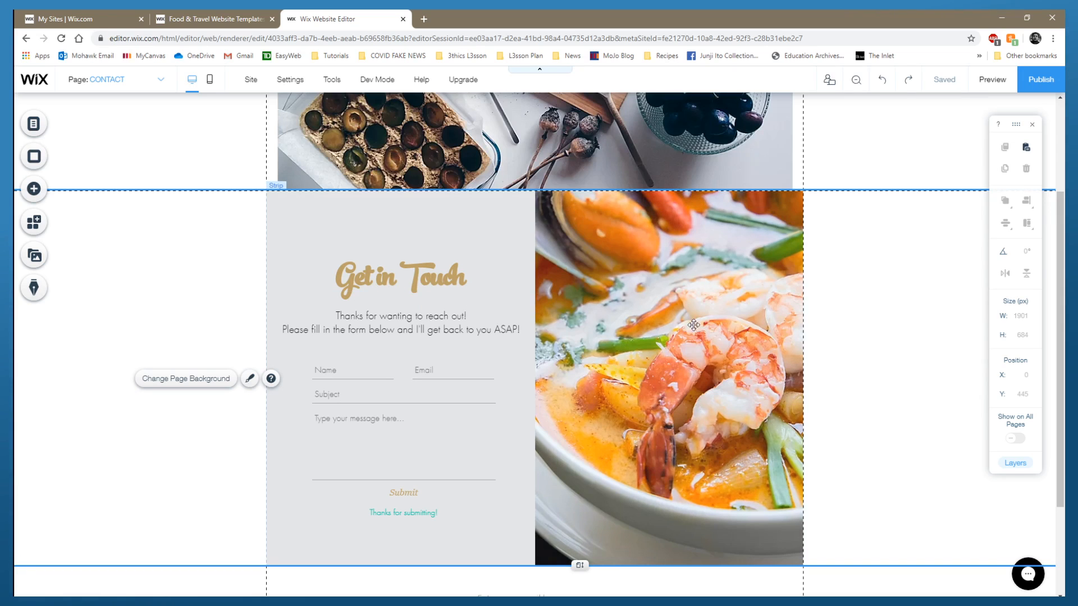
pyautogui.scroll(3, 282, 242)
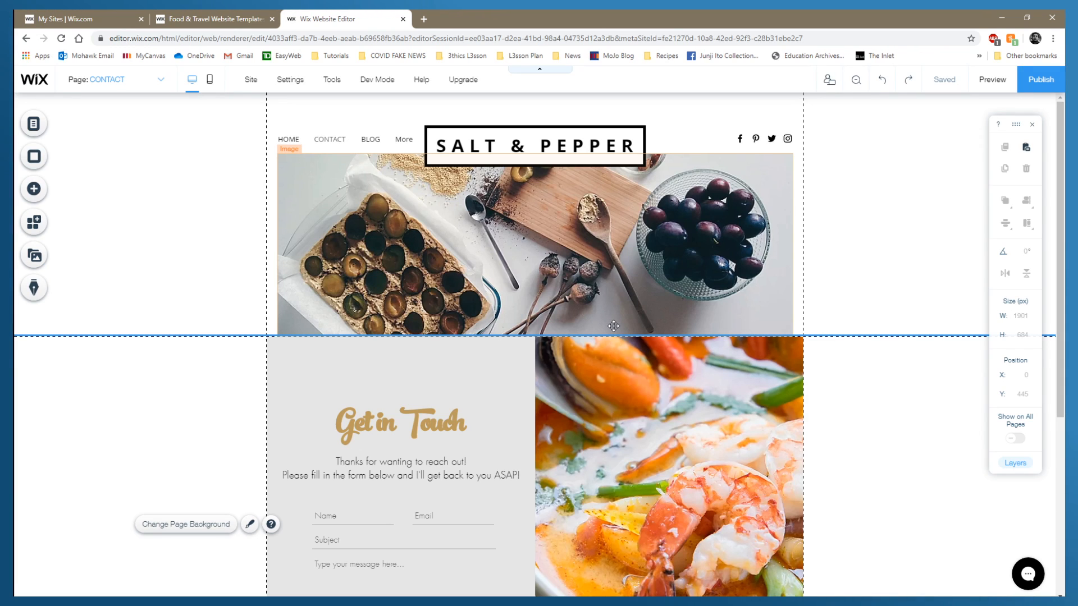
pyautogui.click(1030, 82)
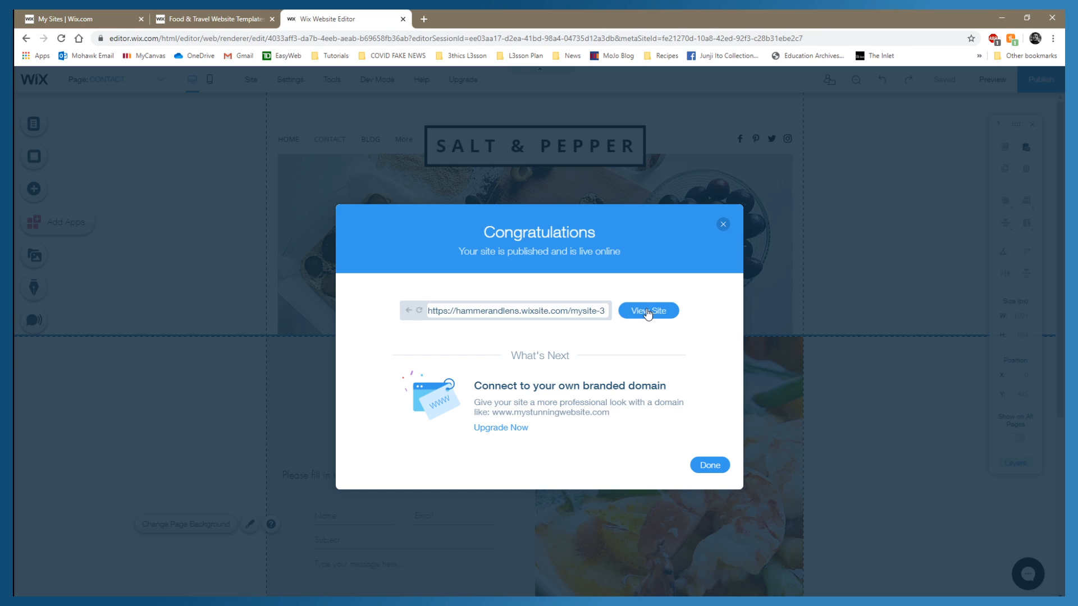
pyautogui.tripleClick(494, 313)
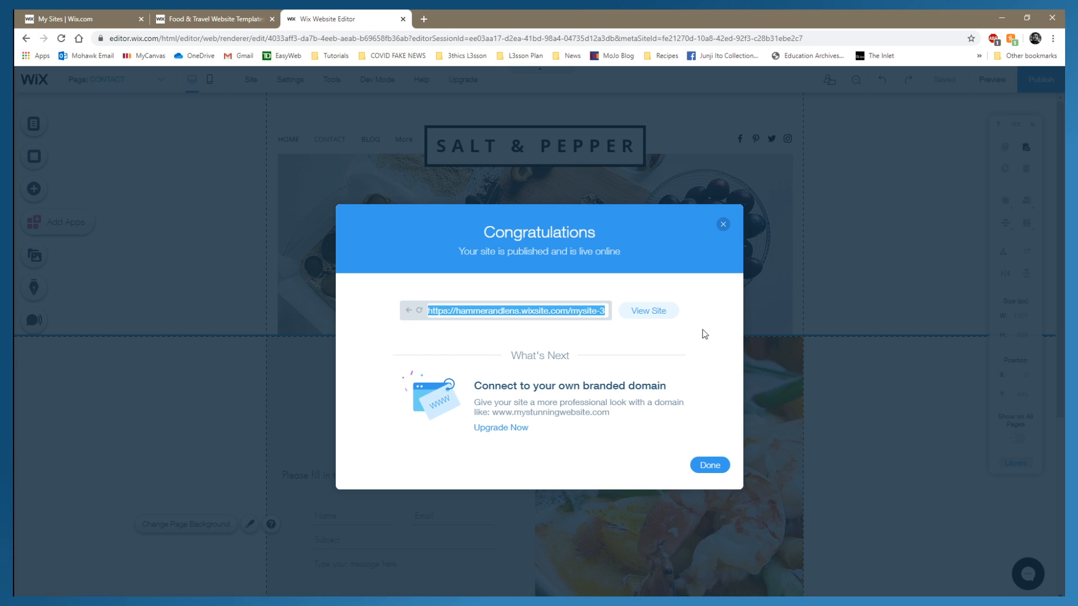
pyautogui.click(723, 224)
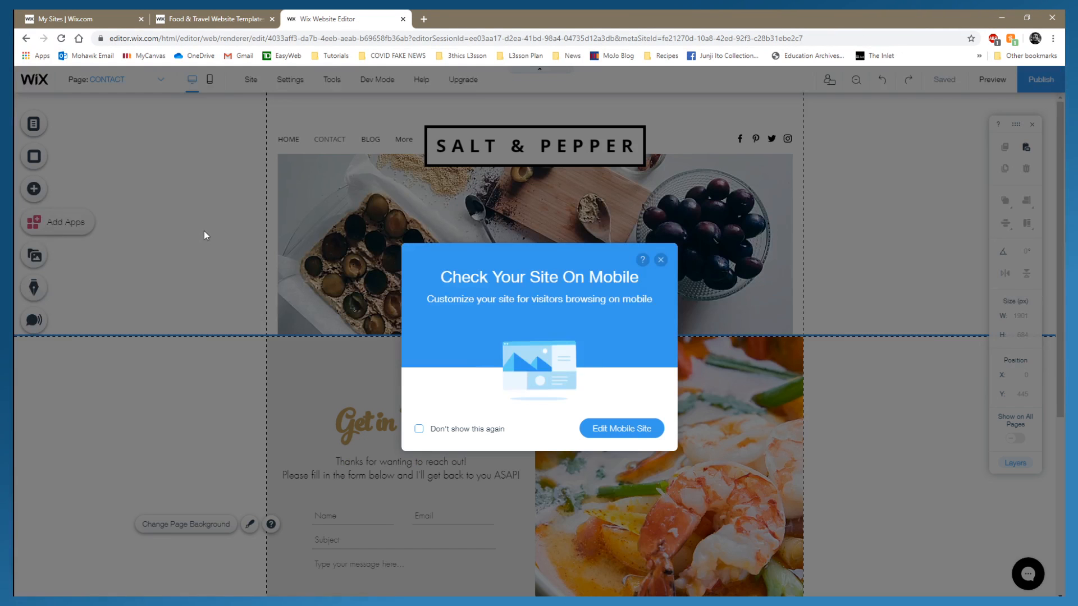
pyautogui.click(661, 261)
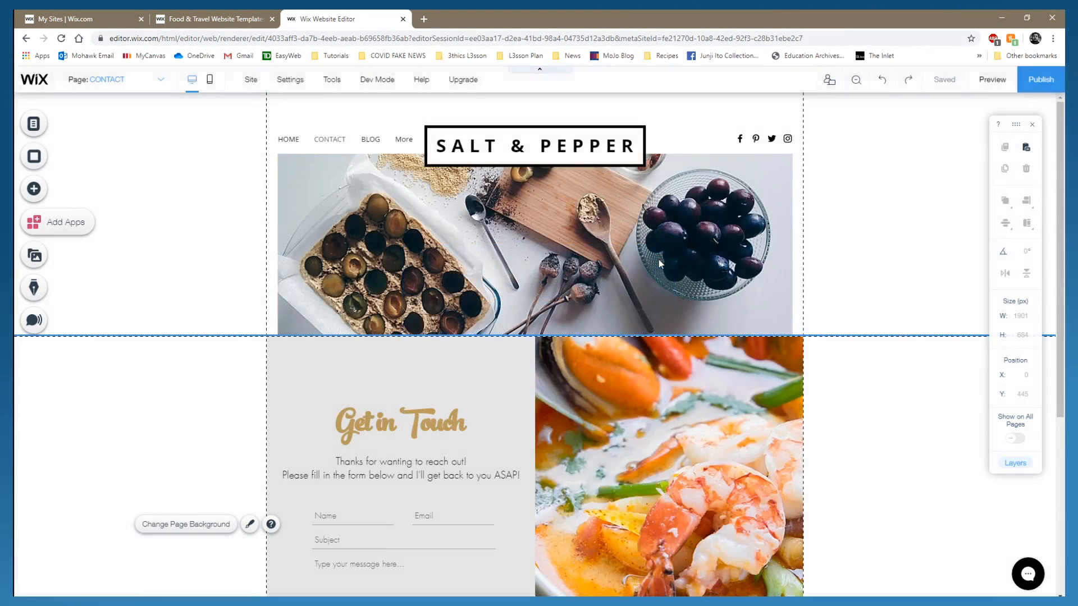